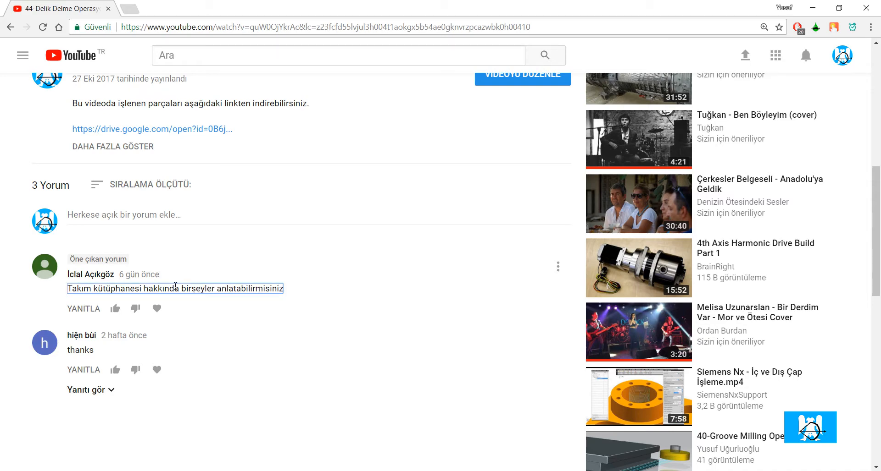
{"action": "scroll", "coordinate": [192, 293], "scroll_direction": "up", "scroll_amount": 9}
{"action": "scroll", "coordinate": [185, 296], "scroll_direction": "down", "scroll_amount": 5}
{"action": "scroll", "coordinate": [187, 298], "scroll_direction": "down", "scroll_amount": 3}
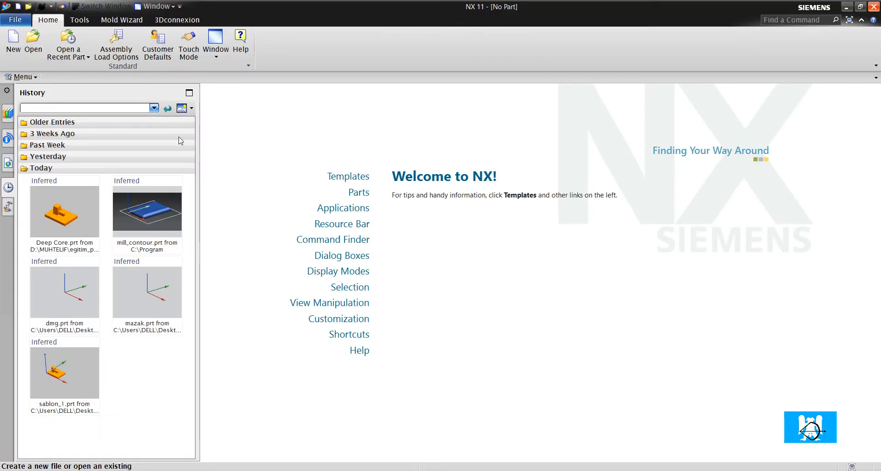
Create a new model part and start its Manufacturing environment with the cam_general configuration and mill_contour setup
{"action": "left_click", "coordinate": [14, 46]}
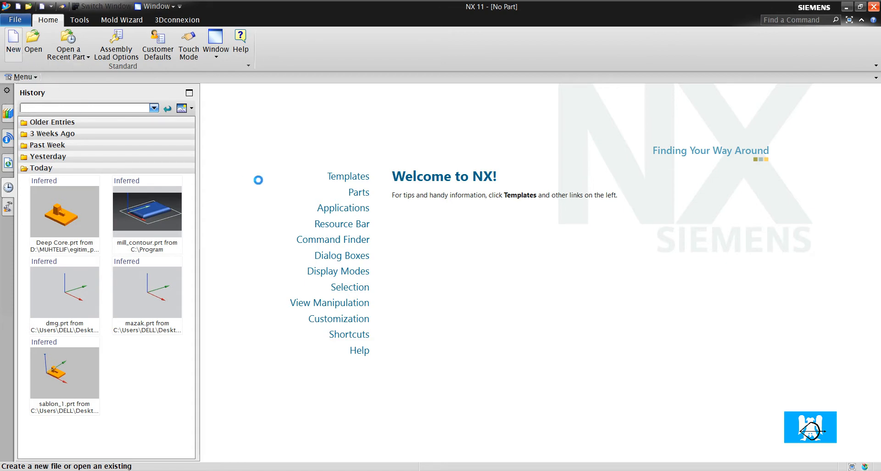
{"action": "key", "text": "Return"}
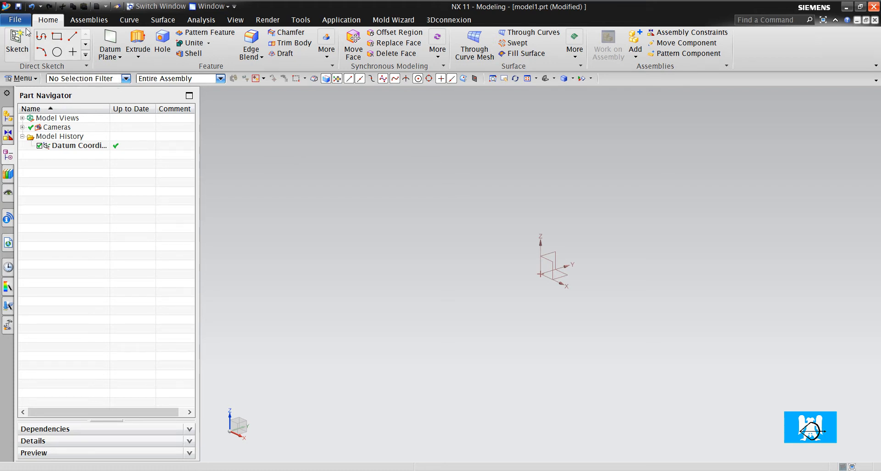
{"action": "left_click", "coordinate": [335, 21]}
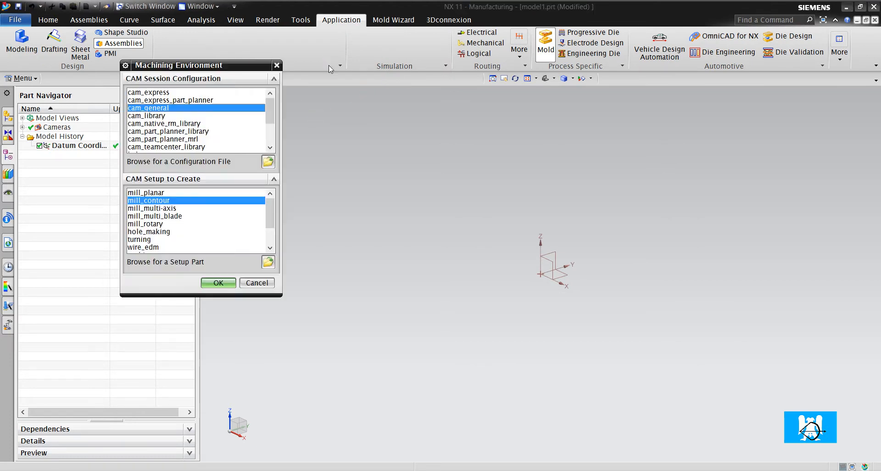
{"action": "key", "text": "Return"}
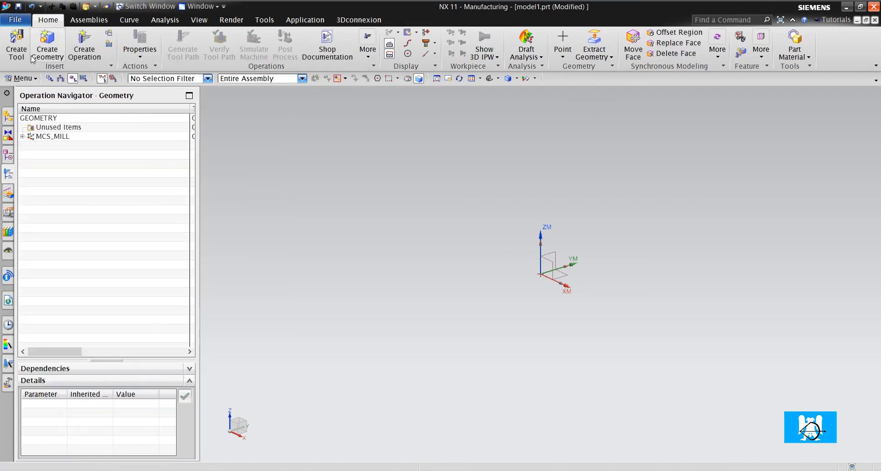
Create a milling tool named d20r0 with a diameter of 20 and a lower radius of 3
{"action": "left_click", "coordinate": [16, 46]}
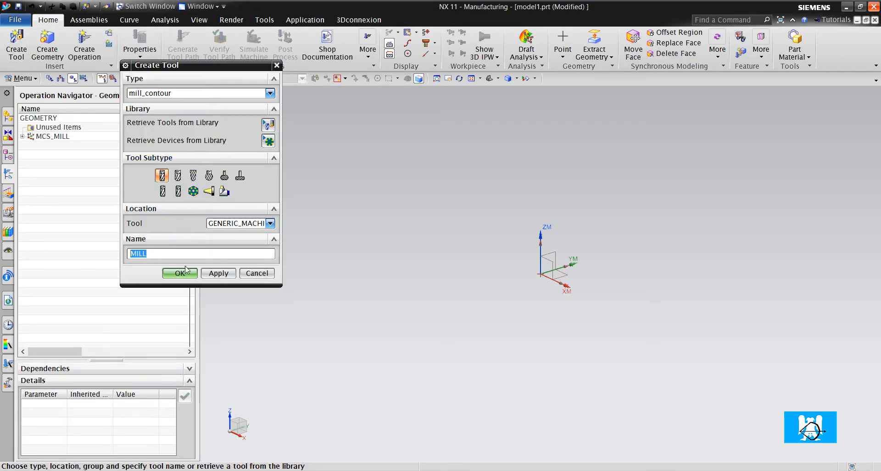
{"action": "type", "text": "d"}
{"action": "type", "text": "20r0"}
{"action": "key", "text": "Return"}
{"action": "type", "text": "20"}
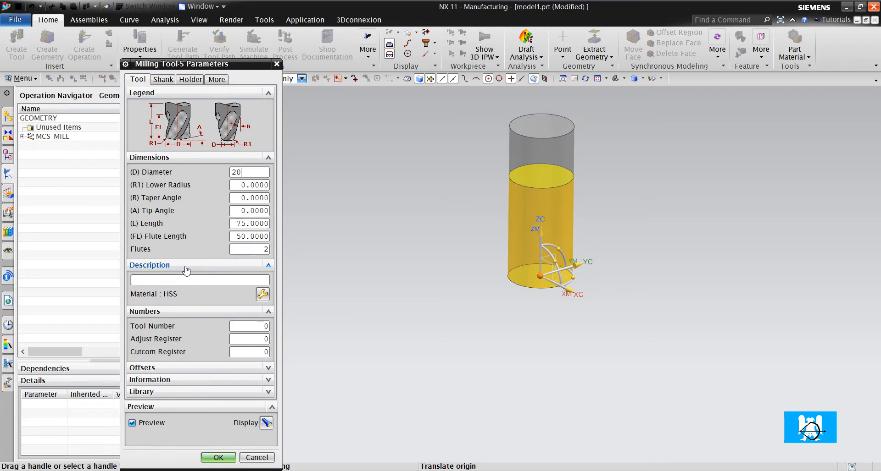
{"action": "key", "text": "Tab"}
{"action": "type", "text": "3"}
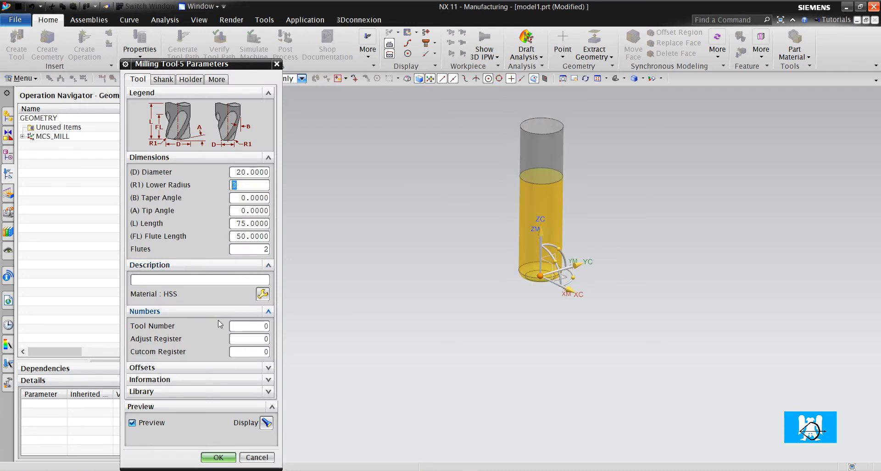
Set the milling tool's library reference to d20r3
{"action": "left_click", "coordinate": [247, 325]}
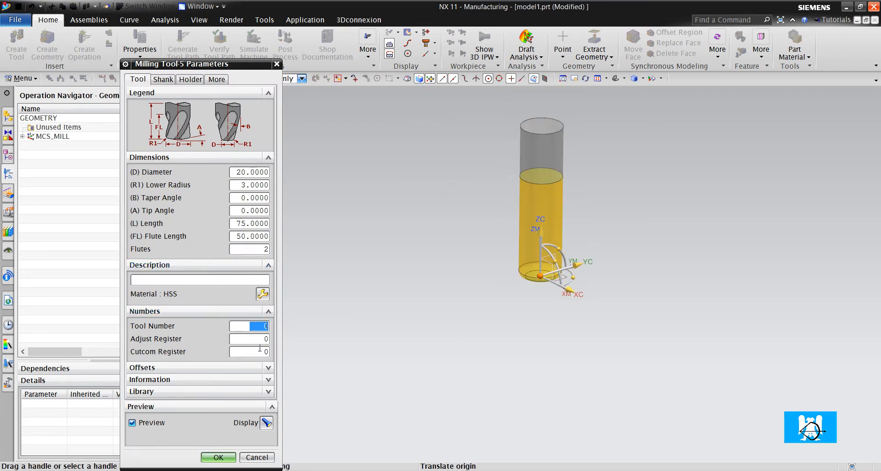
{"action": "left_click", "coordinate": [164, 392]}
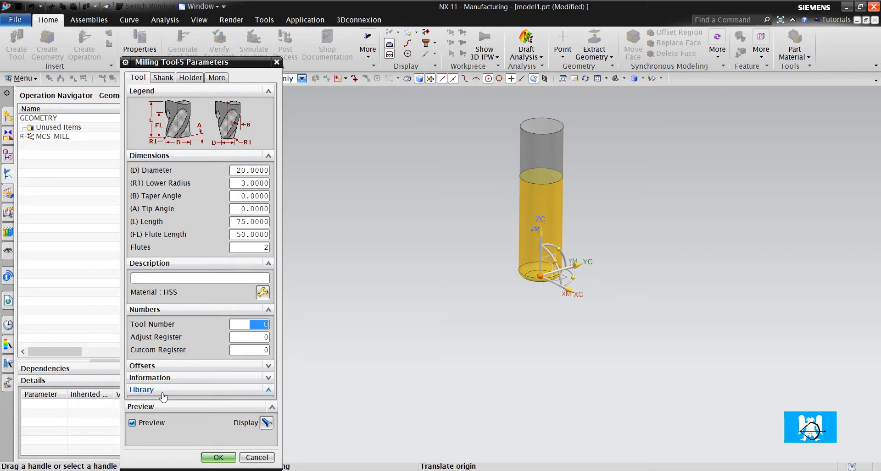
{"action": "left_click", "coordinate": [189, 362]}
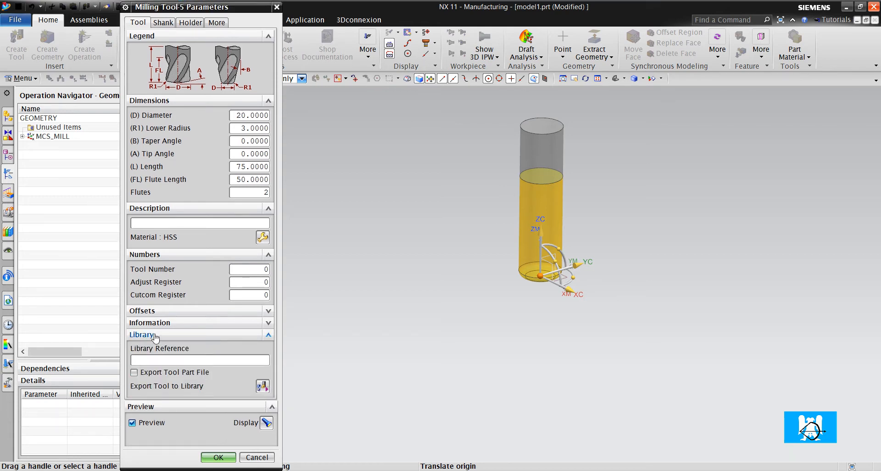
{"action": "left_click", "coordinate": [155, 336]}
{"action": "left_click", "coordinate": [155, 336]}
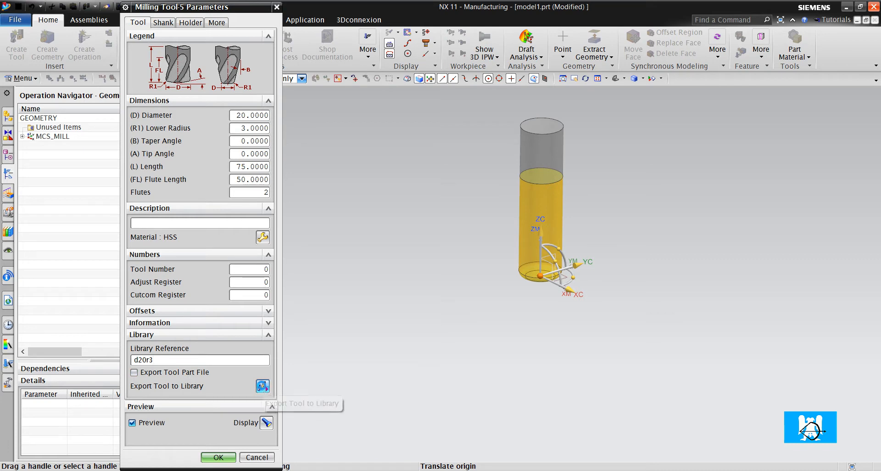
Export the tool to the library under the END_MILL_NON_INDEXABLE class, then leave the tool's parameters
{"action": "left_click", "coordinate": [263, 388]}
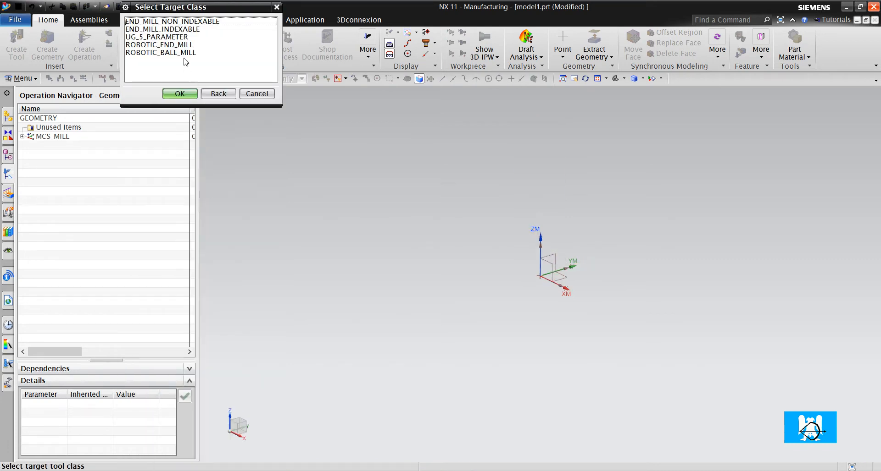
{"action": "left_click", "coordinate": [161, 22]}
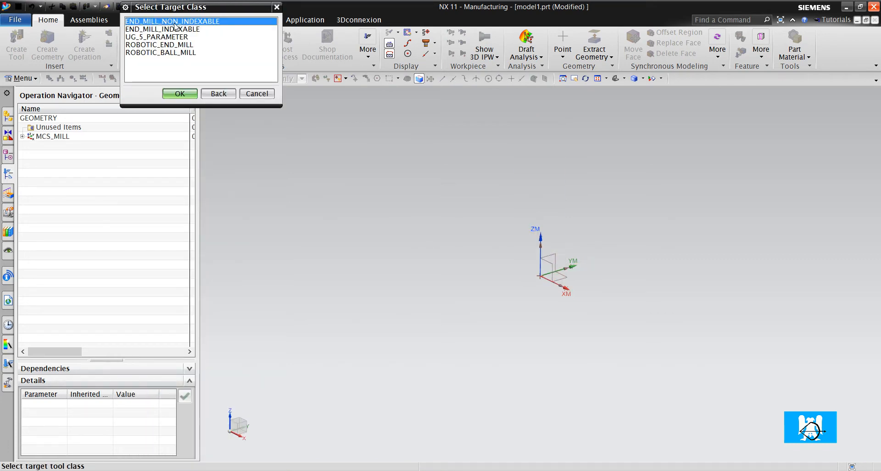
{"action": "left_click", "coordinate": [195, 29]}
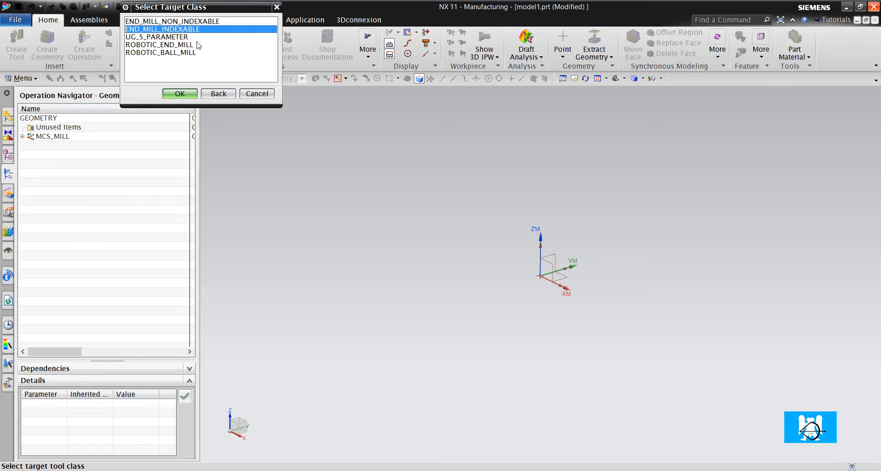
{"action": "left_click", "coordinate": [186, 21]}
{"action": "left_click", "coordinate": [179, 94]}
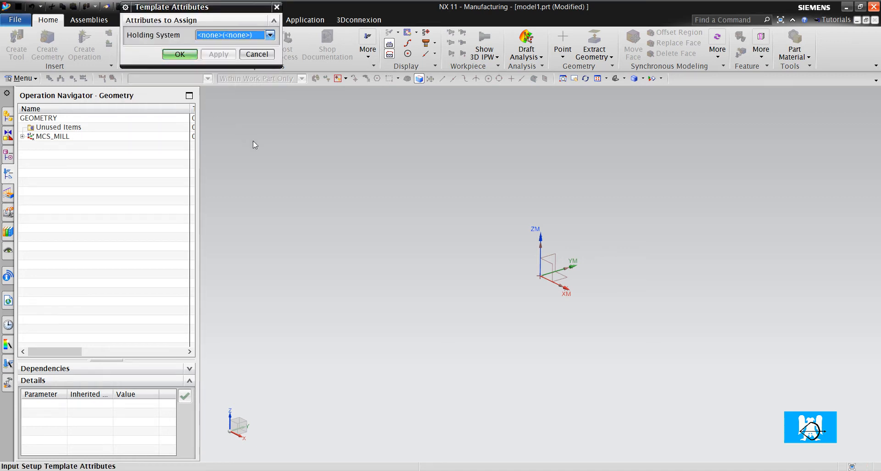
{"action": "left_click", "coordinate": [217, 36]}
{"action": "left_click", "coordinate": [224, 37]}
{"action": "left_click", "coordinate": [186, 55]}
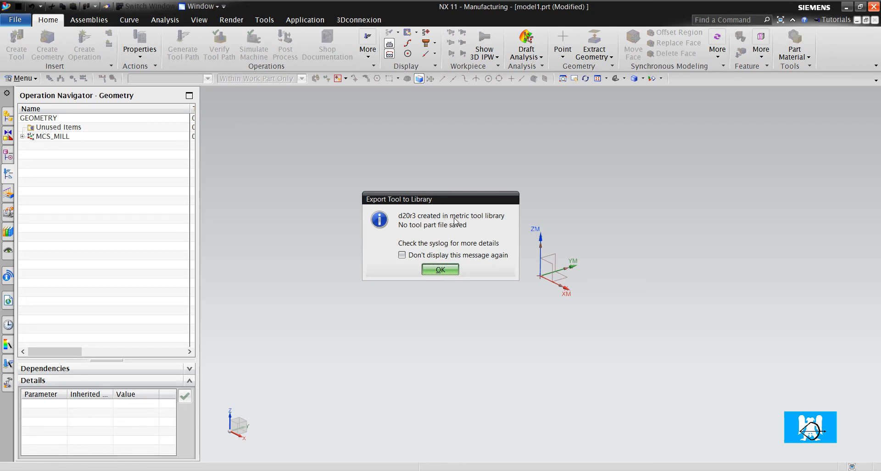
{"action": "left_click", "coordinate": [450, 268]}
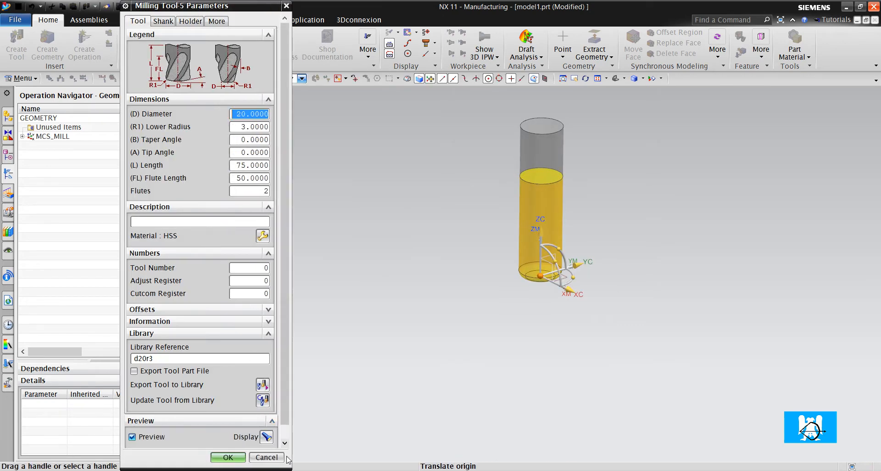
{"action": "left_click", "coordinate": [264, 458]}
Close the current part and open the recently used part Deep Core.prt
{"action": "left_click", "coordinate": [15, 19]}
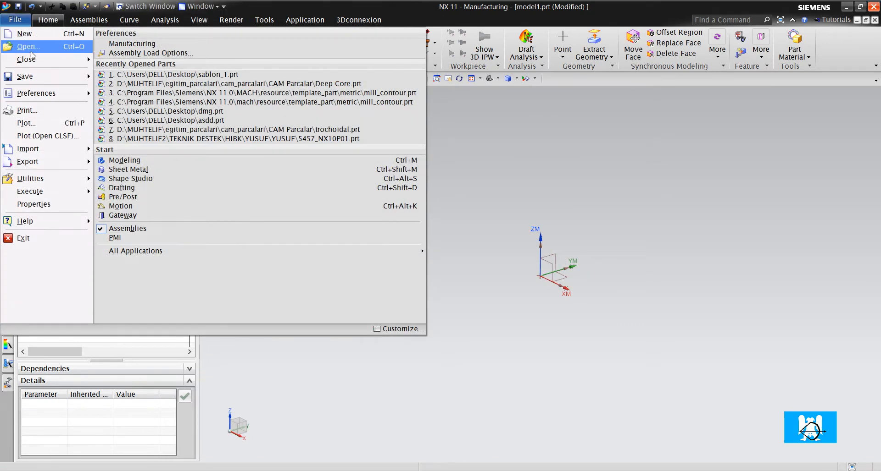
{"action": "mouse_move", "coordinate": [55, 68]}
{"action": "left_click", "coordinate": [126, 66]}
{"action": "left_click", "coordinate": [440, 269]}
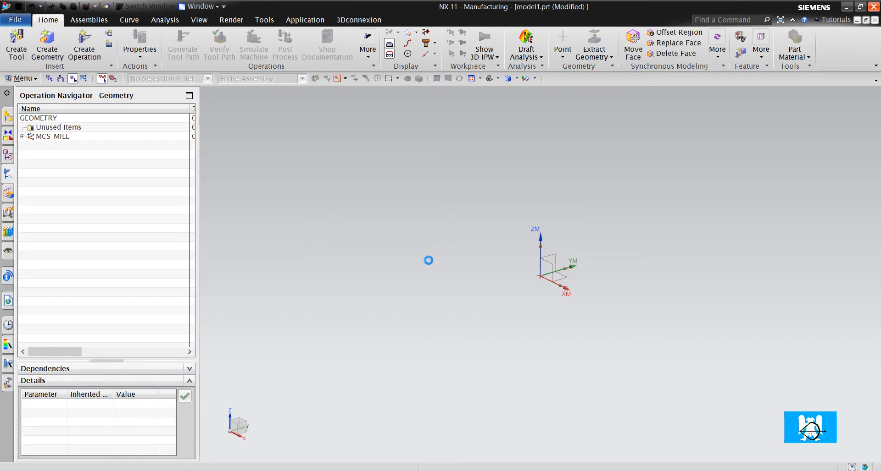
{"action": "left_click", "coordinate": [82, 219]}
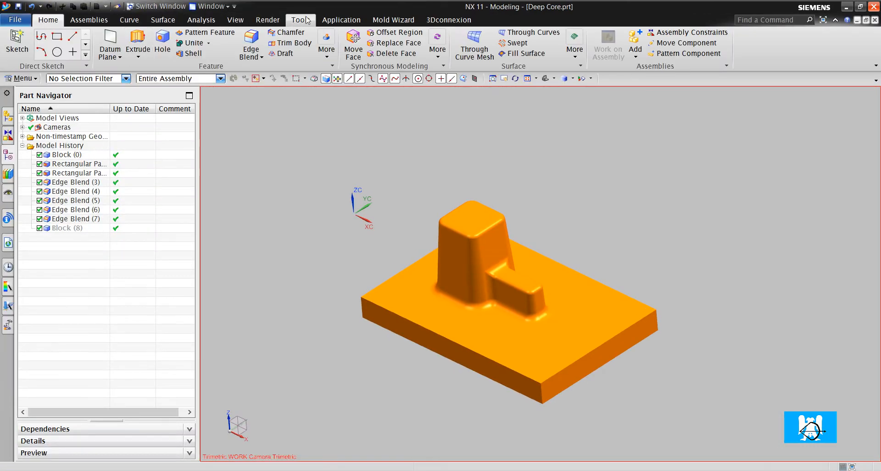
Start Manufacturing for the part with cam_general and mill_contour, and switch the Operation Navigator to the machine tool view
{"action": "left_click", "coordinate": [334, 19]}
{"action": "left_click", "coordinate": [182, 44]}
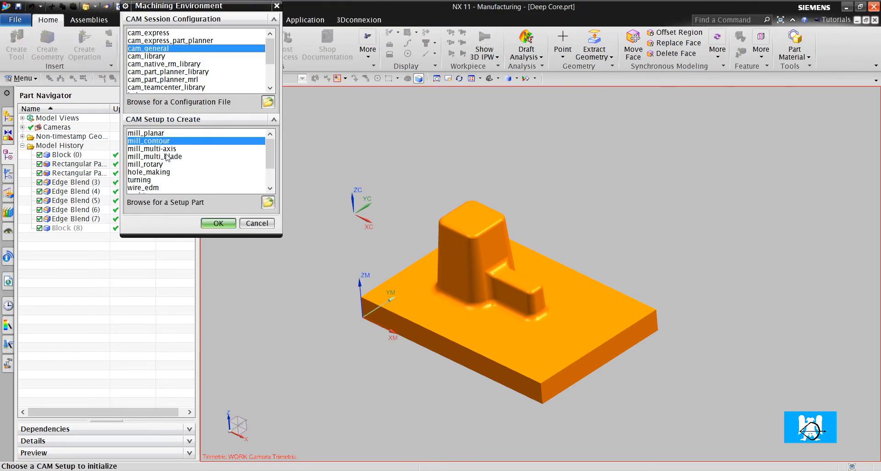
{"action": "left_click", "coordinate": [218, 224]}
{"action": "right_click", "coordinate": [52, 180]}
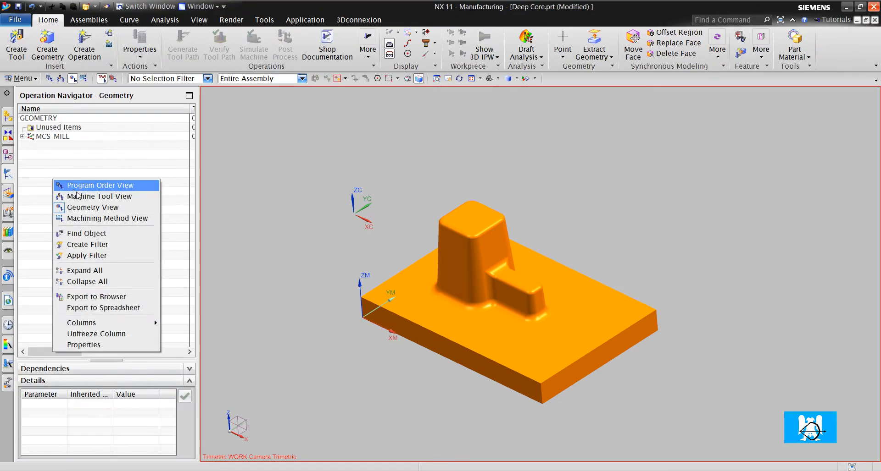
{"action": "left_click", "coordinate": [78, 188]}
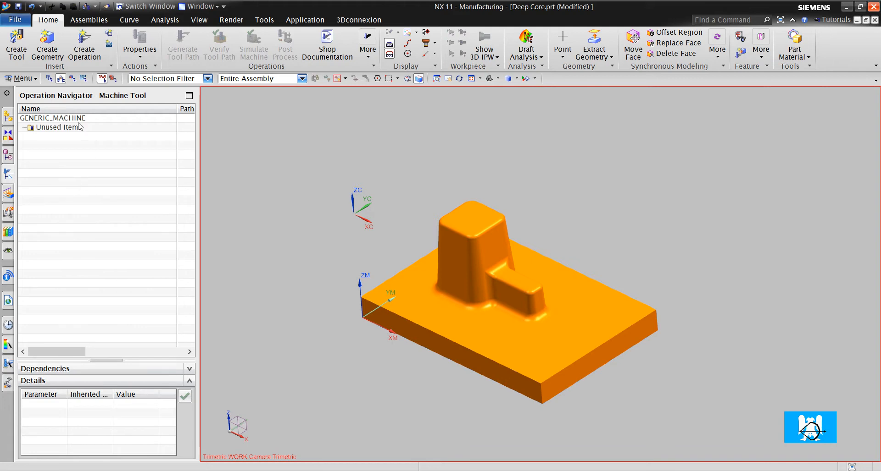
Retrieve the d20r3 tool from the Milling class of the tool library into the part and finish tool creation
{"action": "left_click", "coordinate": [17, 45]}
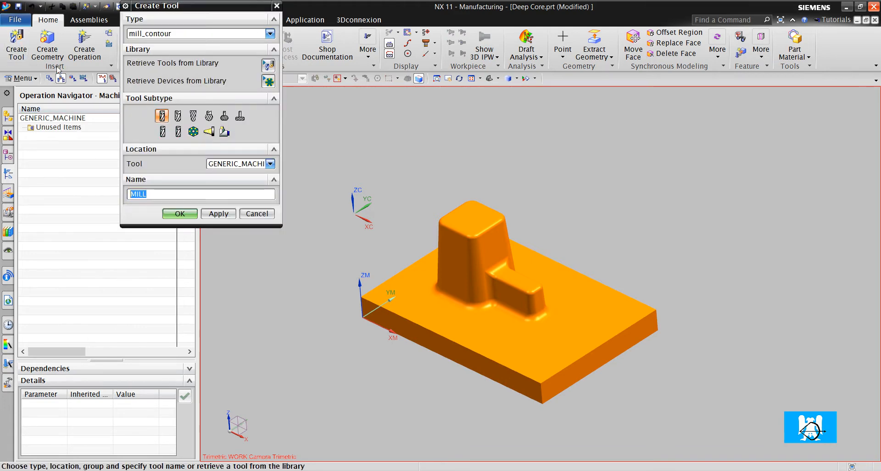
{"action": "left_click", "coordinate": [268, 65]}
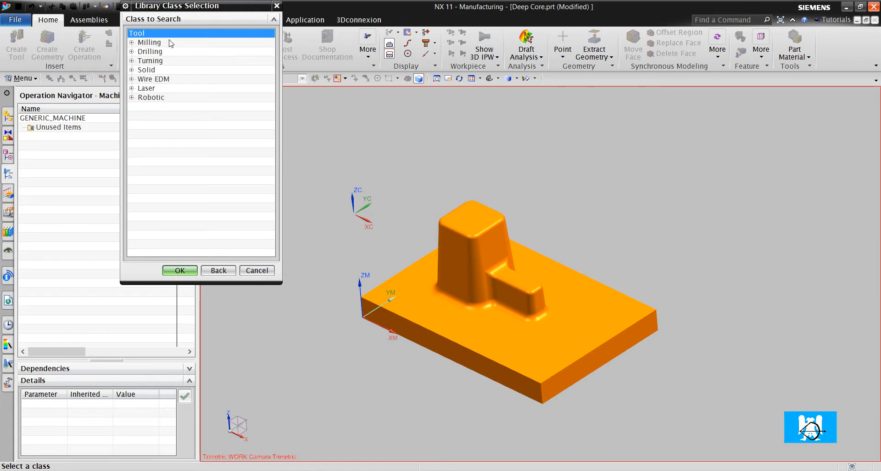
{"action": "double_click", "coordinate": [171, 42]}
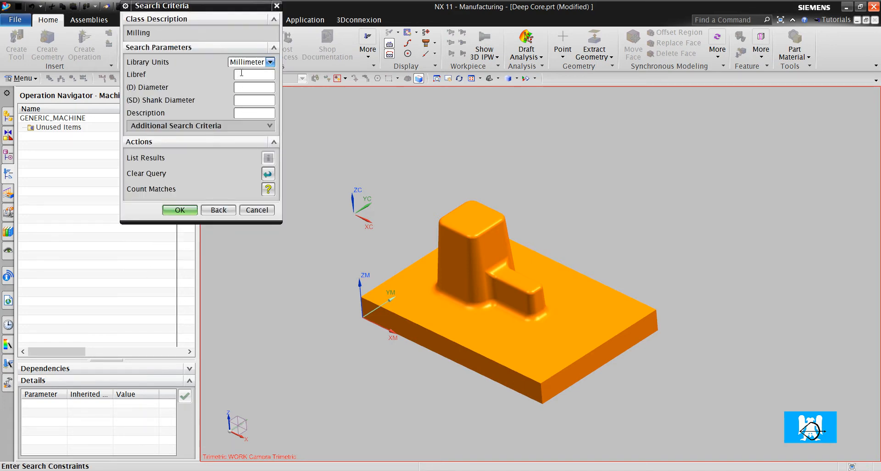
{"action": "key", "text": "Return"}
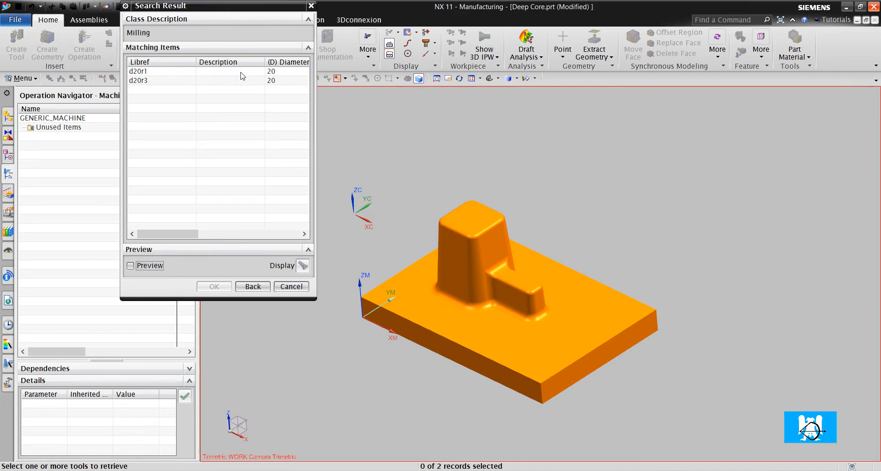
{"action": "left_click", "coordinate": [154, 80]}
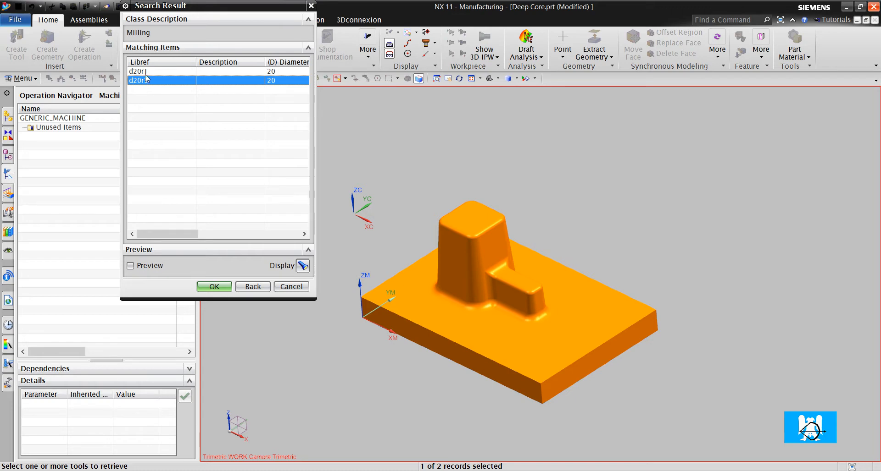
{"action": "left_click", "coordinate": [147, 73]}
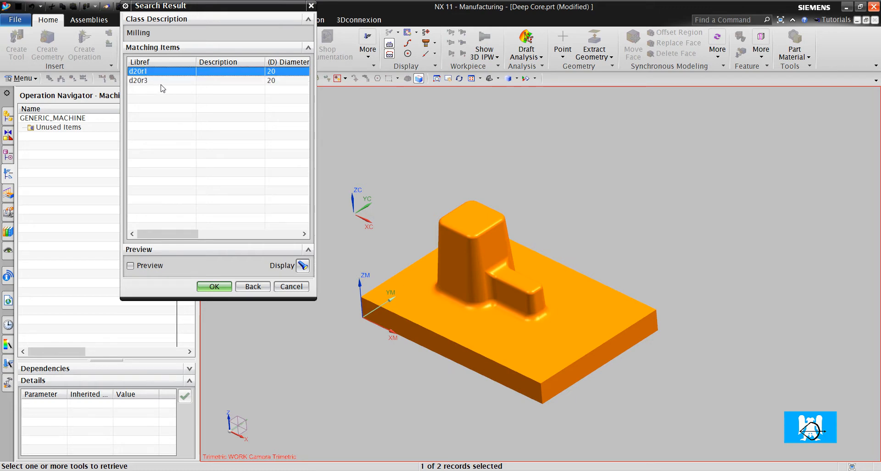
{"action": "double_click", "coordinate": [160, 81]}
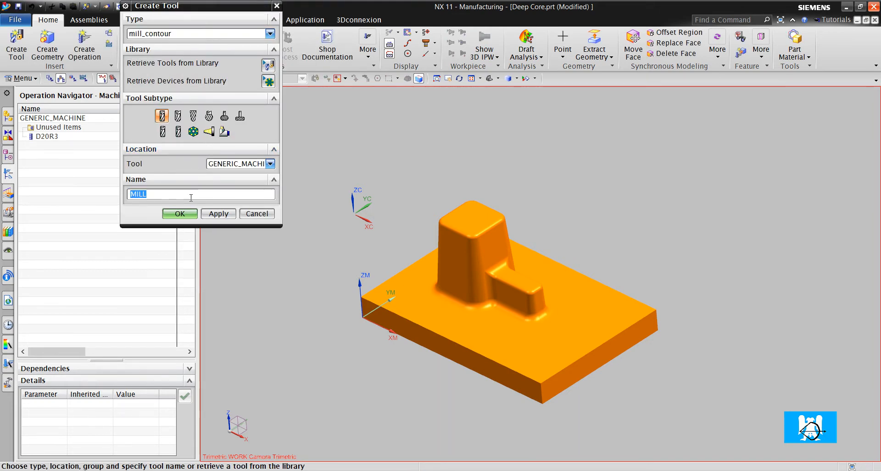
{"action": "left_click", "coordinate": [257, 214]}
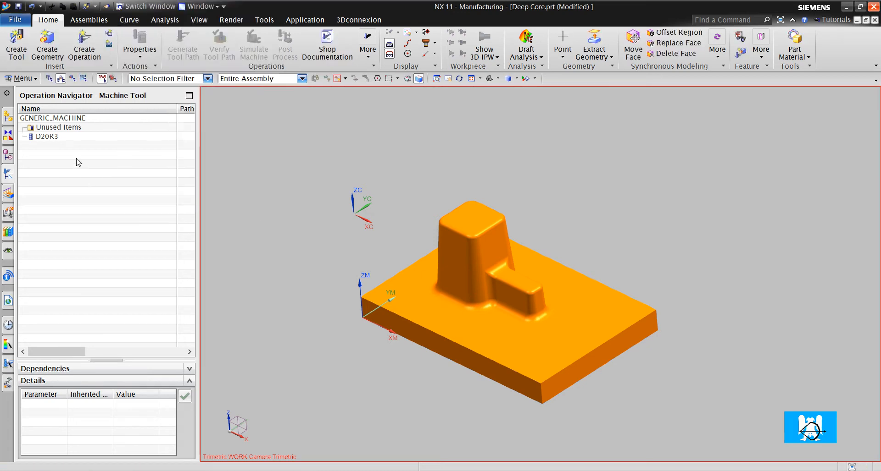
Open the retrieved D20R3 tool's parameters to check its dimensions and preview beside the part
{"action": "double_click", "coordinate": [50, 136]}
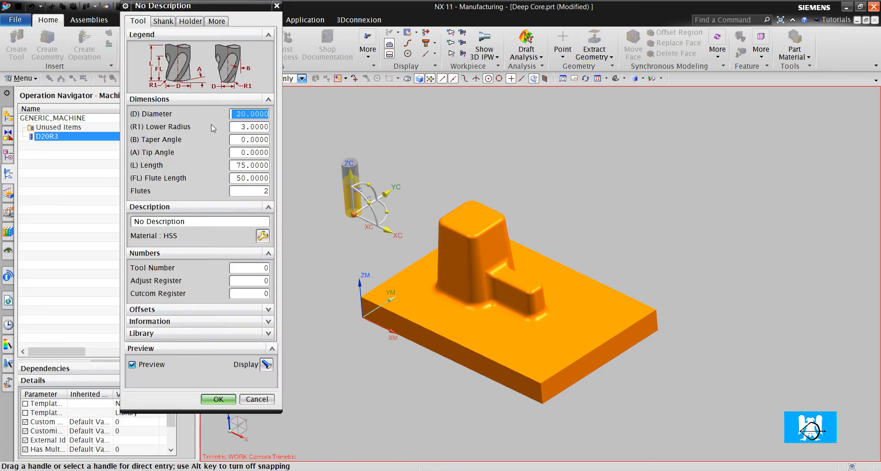
{"action": "scroll", "coordinate": [400, 237], "scroll_direction": "down", "scroll_amount": 3}
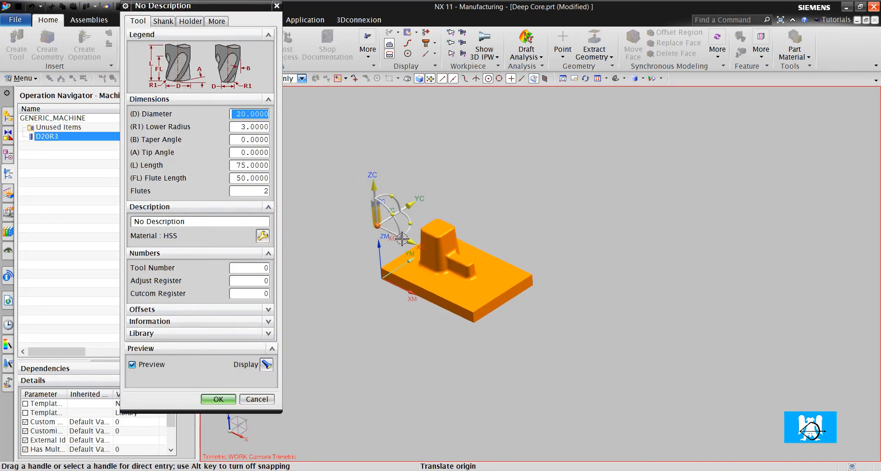
{"action": "scroll", "coordinate": [397, 238], "scroll_direction": "up", "scroll_amount": 4}
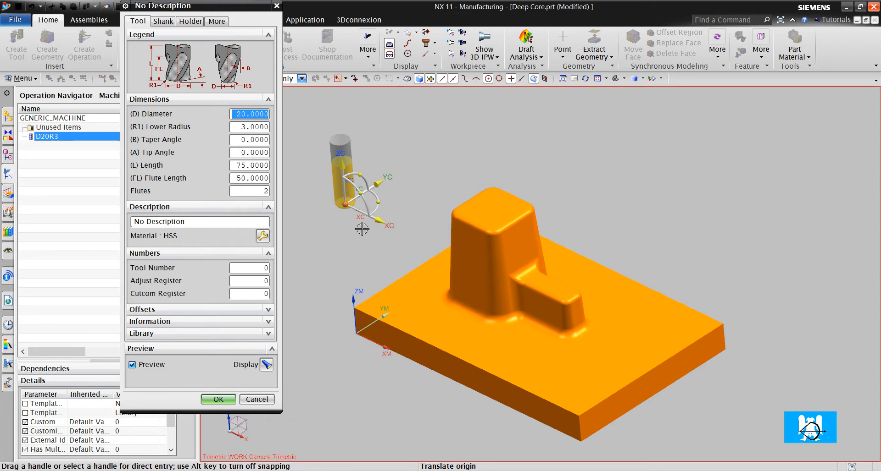
Leave the tool parameters without changes and delete the D20R3 tool from the Deep Core part
{"action": "left_click", "coordinate": [265, 401]}
{"action": "right_click", "coordinate": [55, 142]}
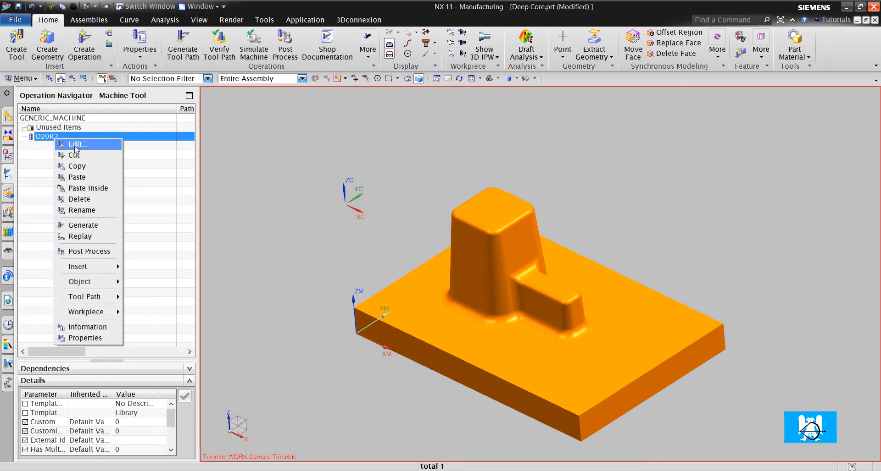
{"action": "left_click", "coordinate": [90, 201]}
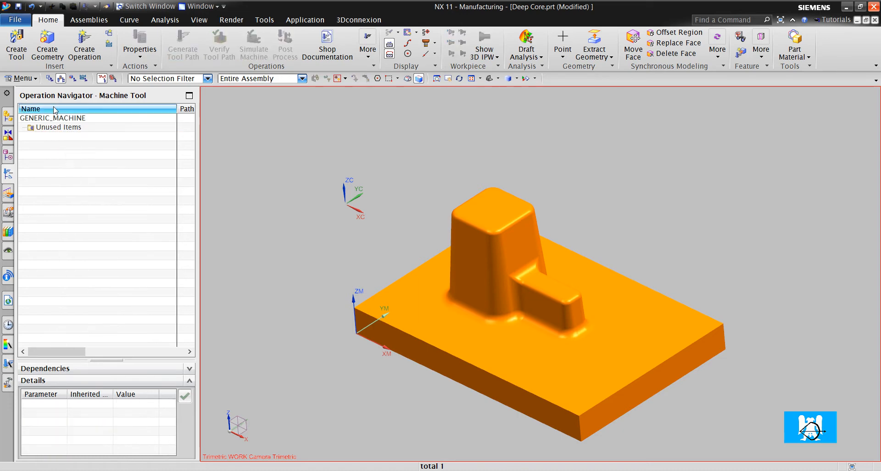
Close all open parts while keeping the session running
{"action": "left_click", "coordinate": [15, 19]}
{"action": "mouse_move", "coordinate": [36, 60]}
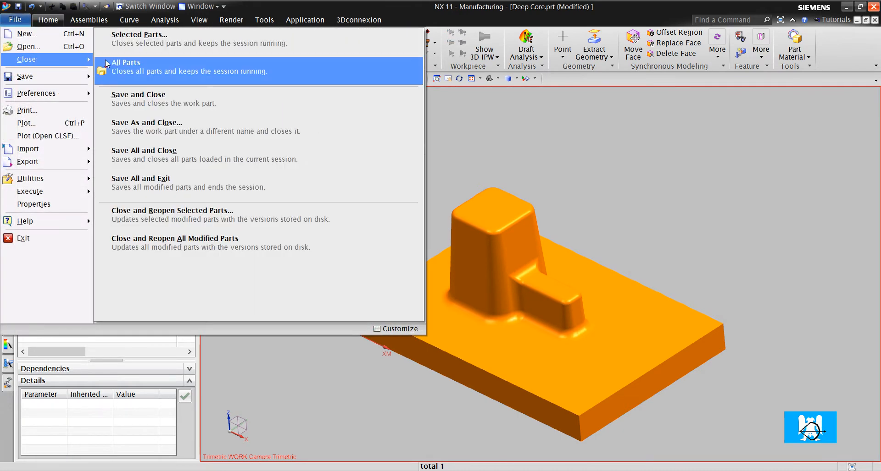
{"action": "left_click", "coordinate": [110, 64]}
{"action": "left_click", "coordinate": [440, 265]}
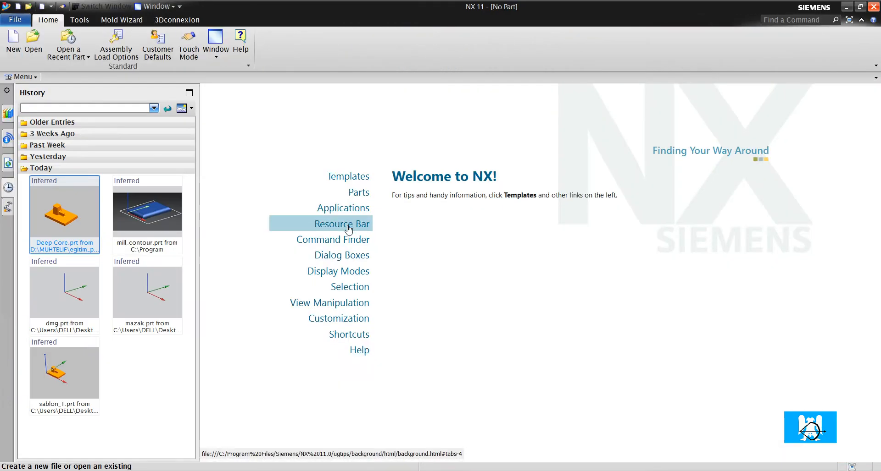
Open the template part mill_contour.prt from the metric folder under MACH, resource, template_part in the NX 11.0 installation directory
{"action": "left_click", "coordinate": [34, 44]}
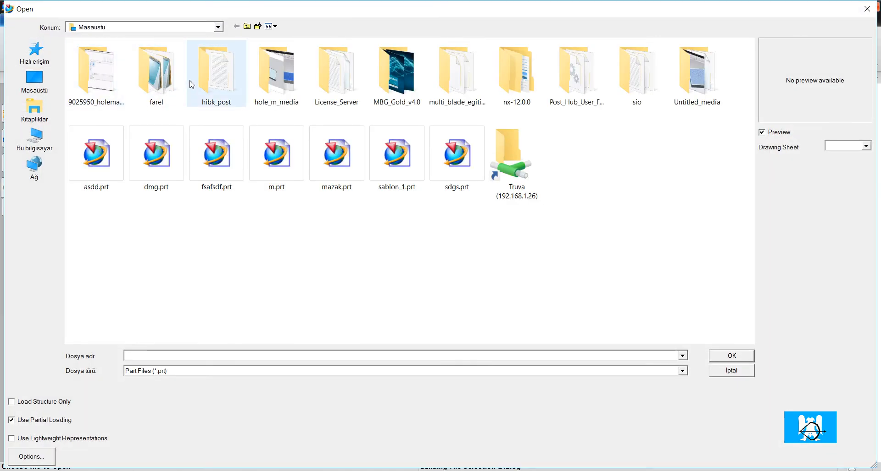
{"action": "left_click", "coordinate": [46, 146]}
{"action": "double_click", "coordinate": [158, 136]}
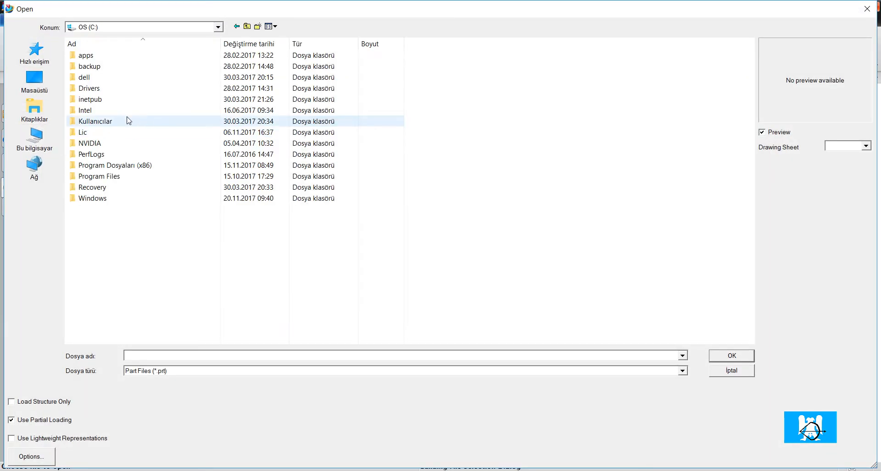
{"action": "double_click", "coordinate": [118, 177]}
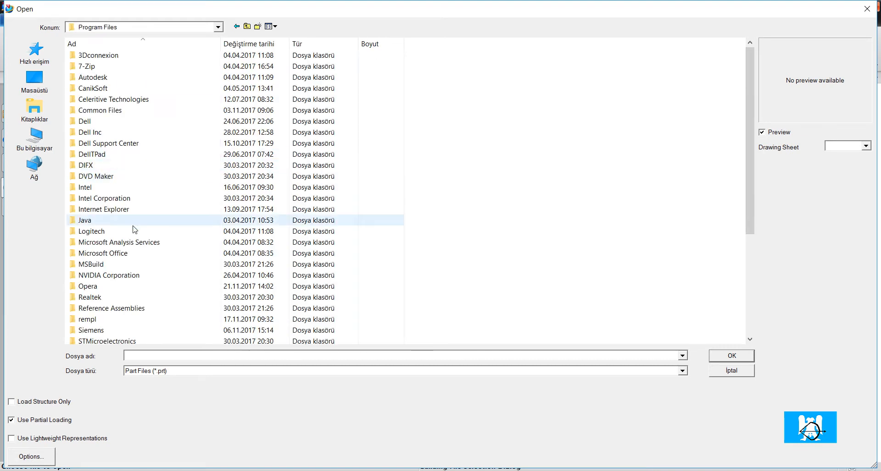
{"action": "double_click", "coordinate": [97, 332]}
{"action": "double_click", "coordinate": [110, 90]}
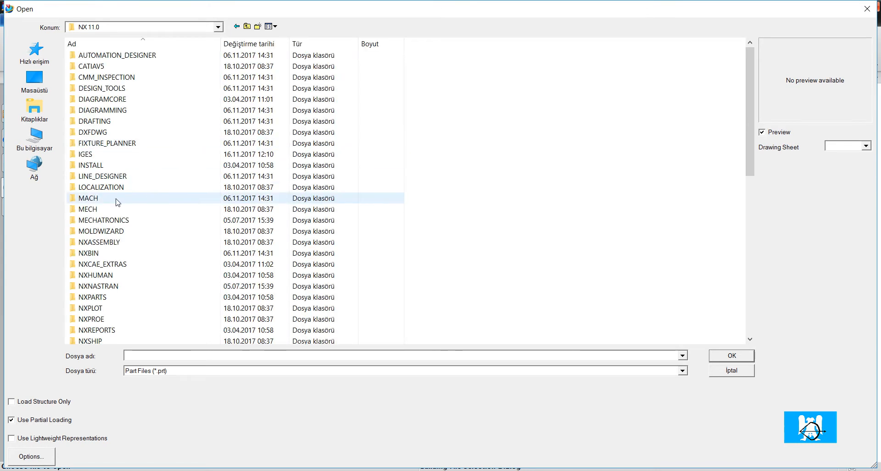
{"action": "double_click", "coordinate": [118, 200]}
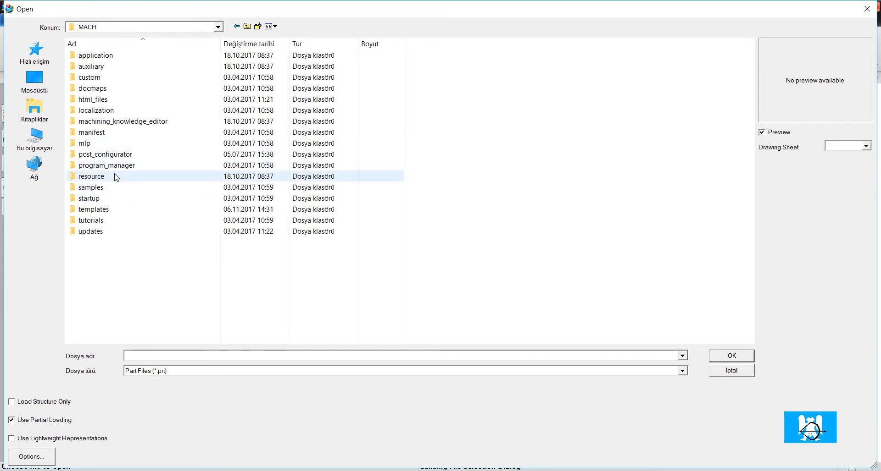
{"action": "double_click", "coordinate": [116, 177]}
{"action": "double_click", "coordinate": [118, 189]}
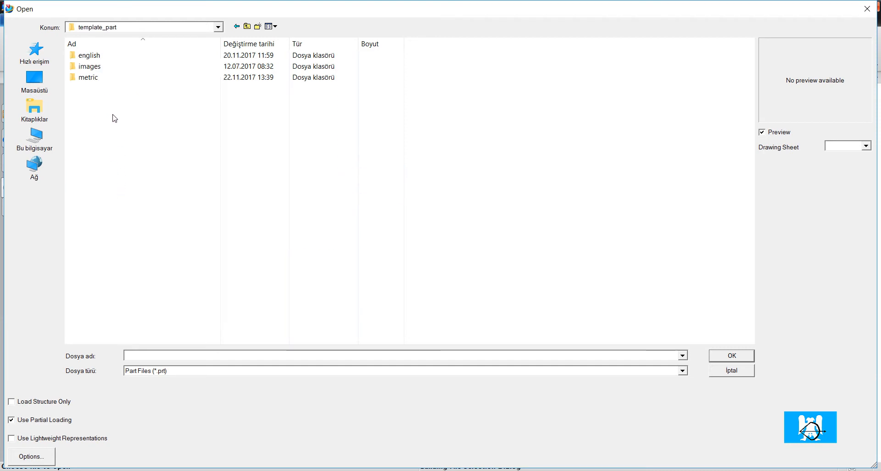
{"action": "double_click", "coordinate": [99, 79]}
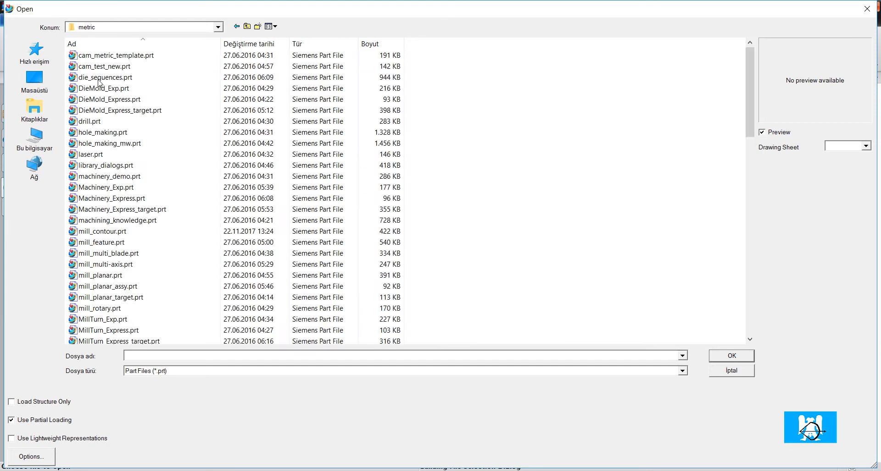
{"action": "left_click", "coordinate": [117, 232]}
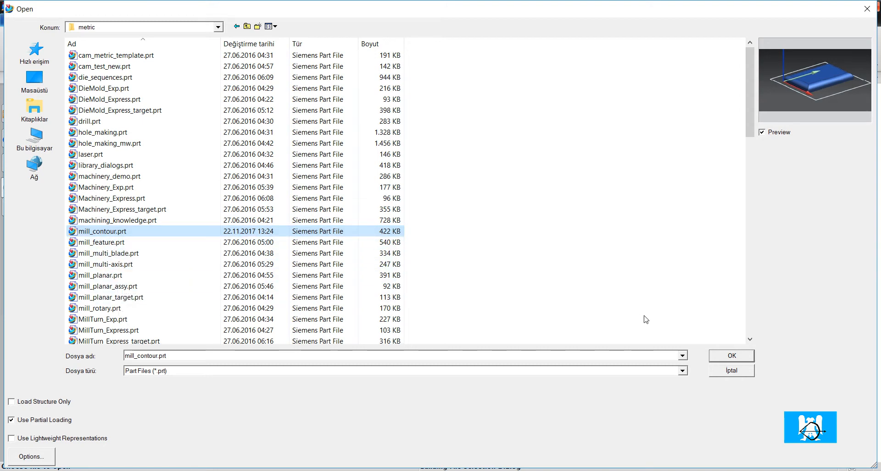
{"action": "left_click", "coordinate": [710, 356]}
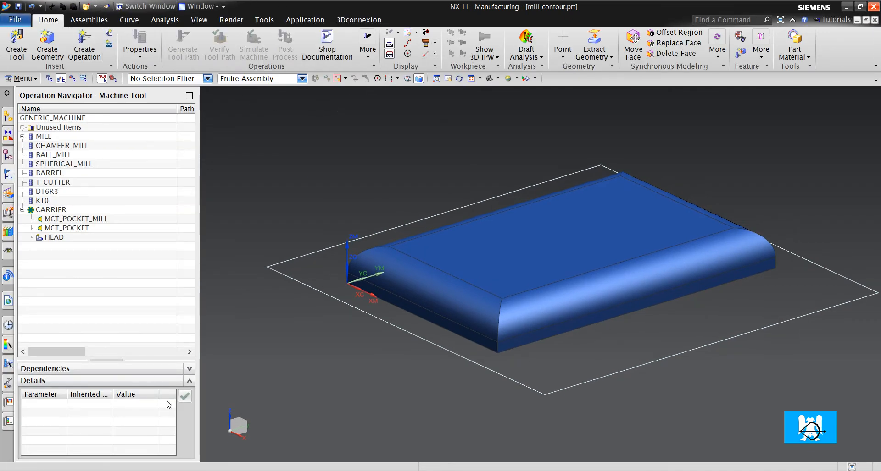
{"action": "key", "text": "alt+Tab"}
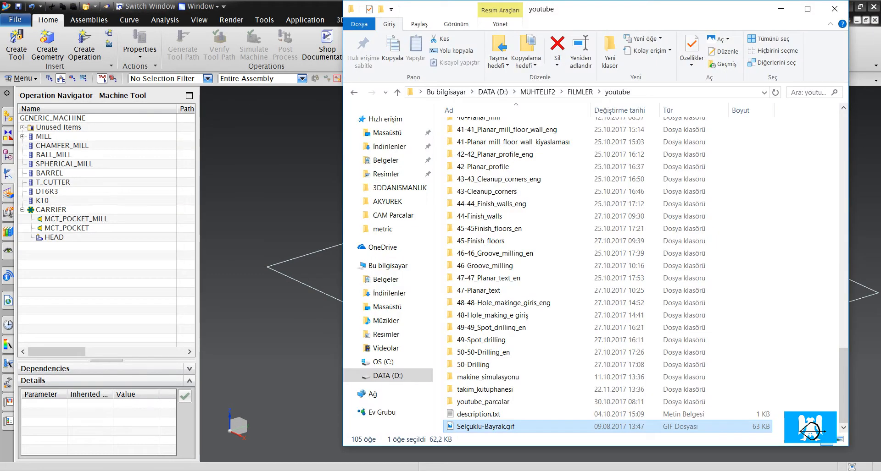
{"action": "left_click", "coordinate": [833, 8]}
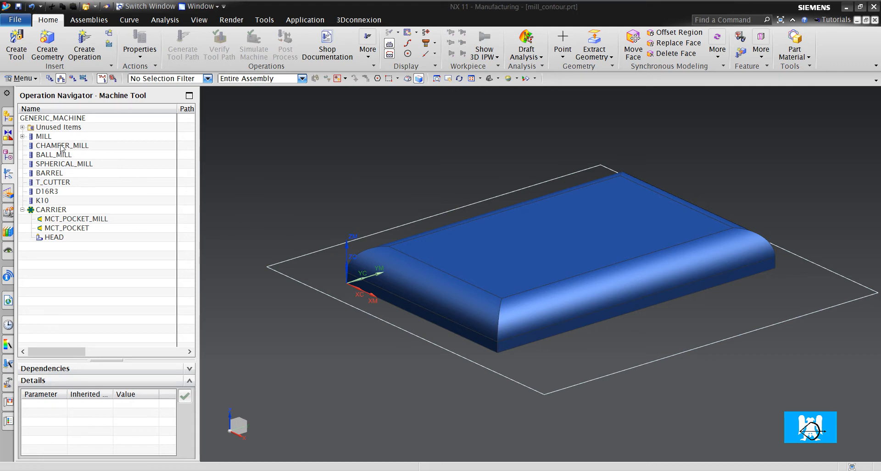
Delete the existing D16R3 and K10 tools from the mill_contour template part
{"action": "left_click", "coordinate": [54, 195]}
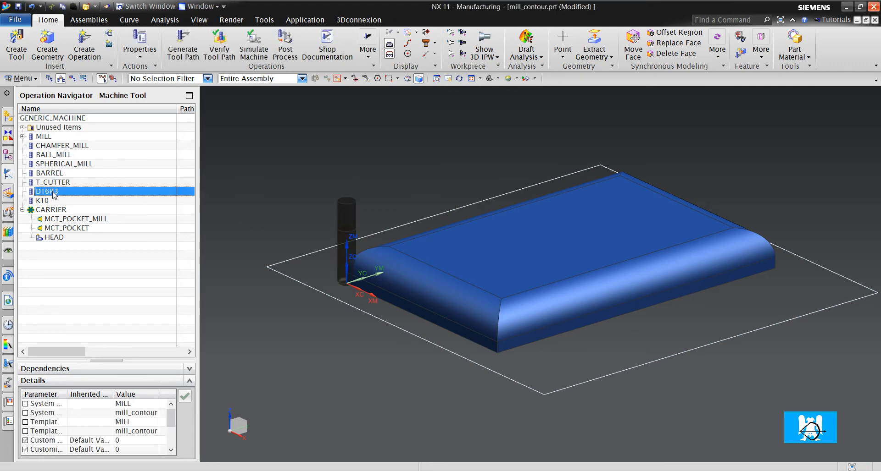
{"action": "right_click", "coordinate": [54, 189]}
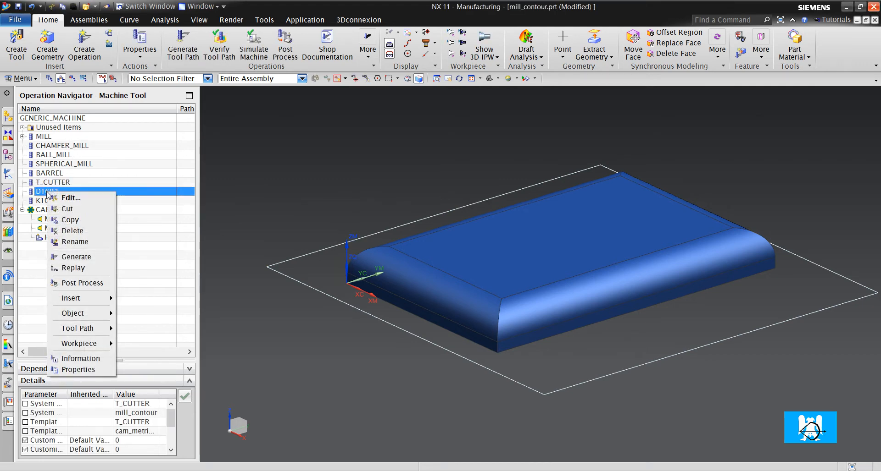
{"action": "left_click", "coordinate": [70, 230]}
{"action": "right_click", "coordinate": [50, 192]}
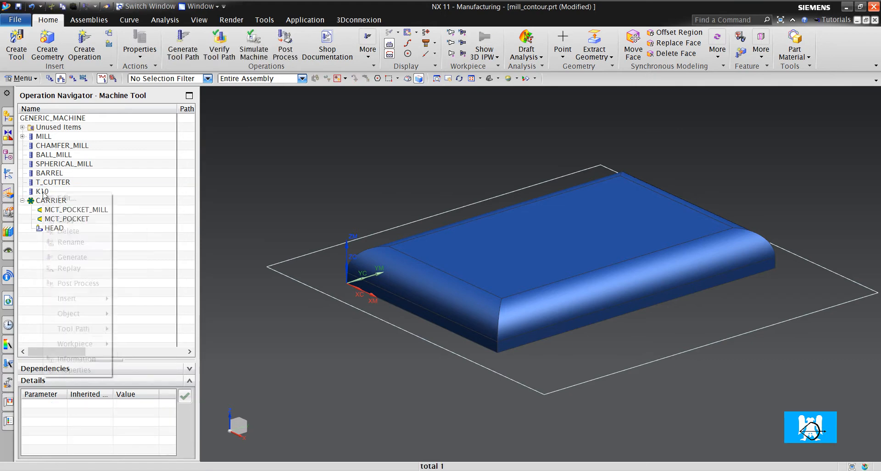
{"action": "left_click", "coordinate": [71, 231]}
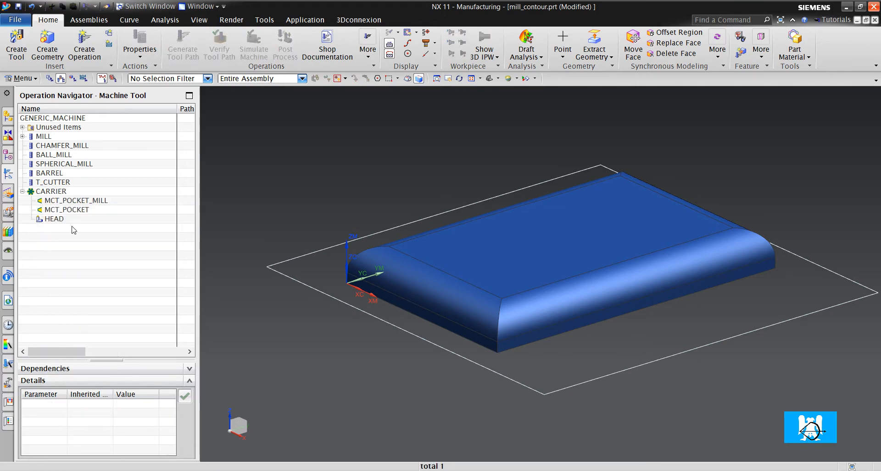
Create a mill tool named d20r3 with diameter 20 and lower radius 3, and place it directly after T_CUTTER
{"action": "left_click", "coordinate": [17, 46]}
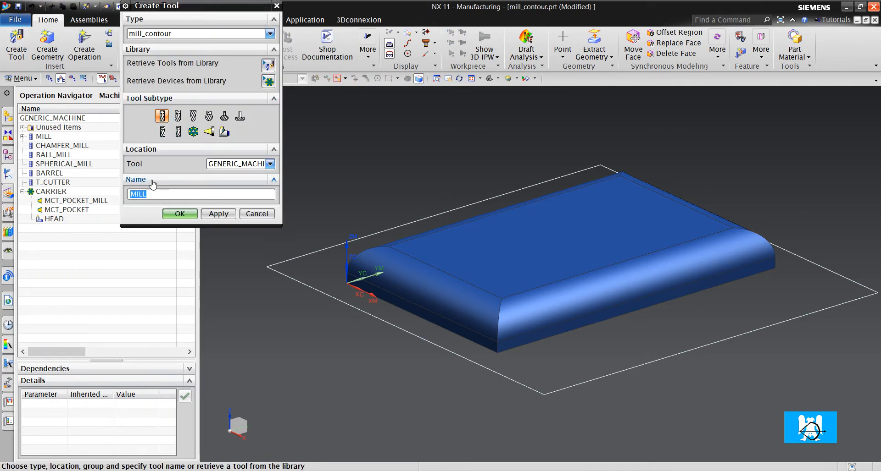
{"action": "type", "text": "d20r3"}
{"action": "key", "text": "Return"}
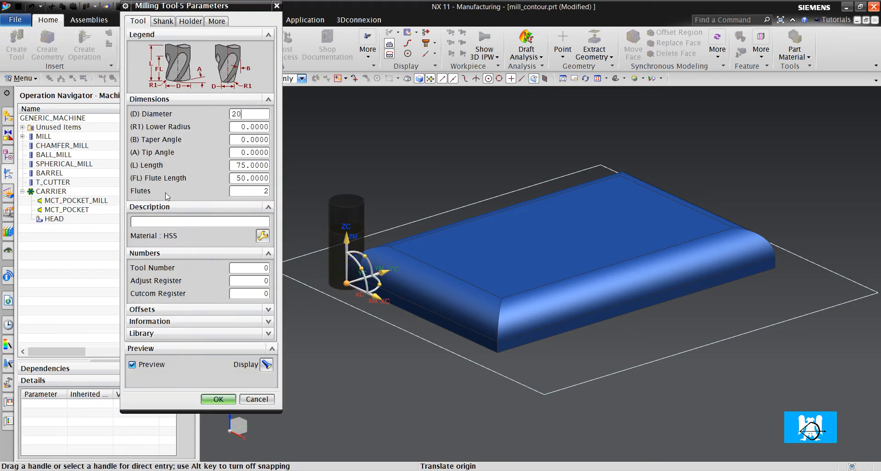
{"action": "key", "text": "Tab"}
{"action": "type", "text": "3"}
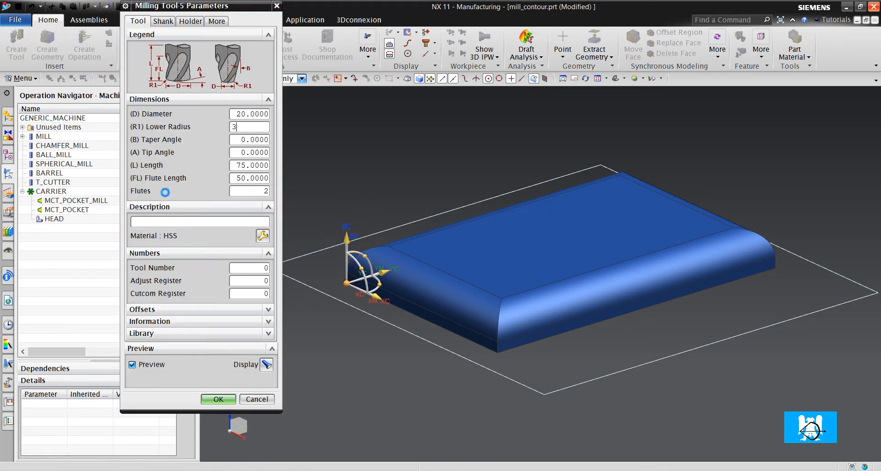
{"action": "left_click", "coordinate": [224, 402]}
{"action": "left_click_drag", "start_coordinate": [52, 232], "coordinate": [58, 193]}
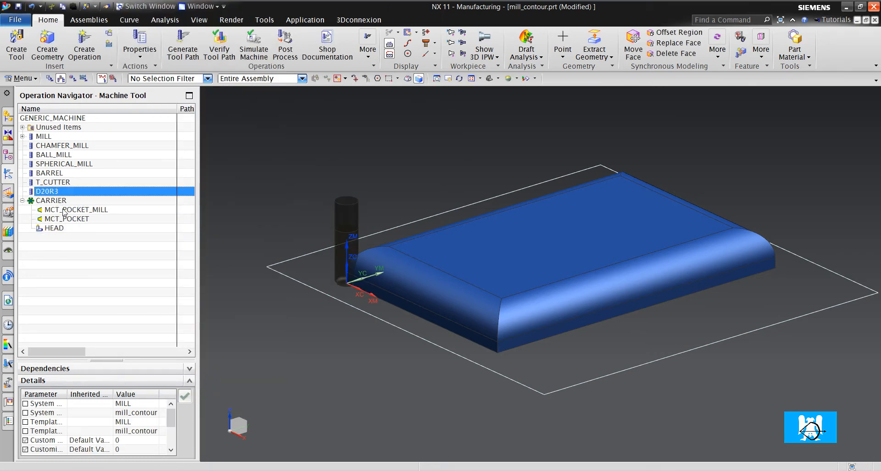
Create a ball mill named k16 with ball diameter 16, and place it directly after D20R3
{"action": "left_click", "coordinate": [17, 46]}
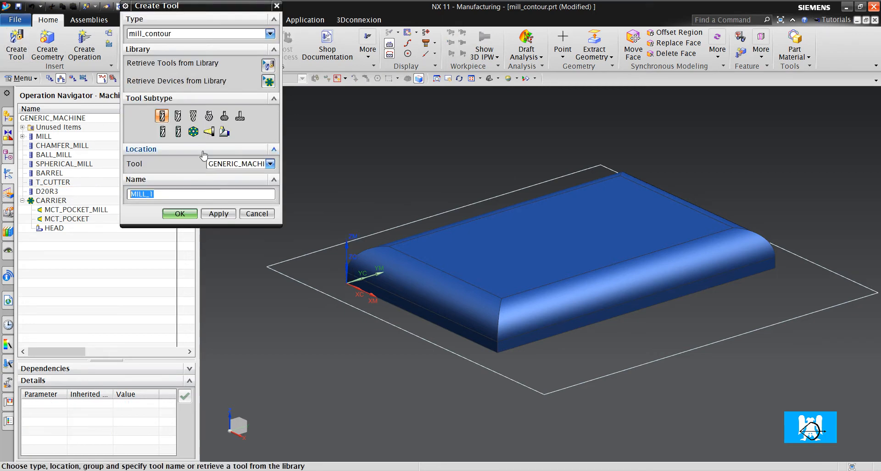
{"action": "left_click", "coordinate": [193, 116]}
{"action": "double_click", "coordinate": [180, 193]}
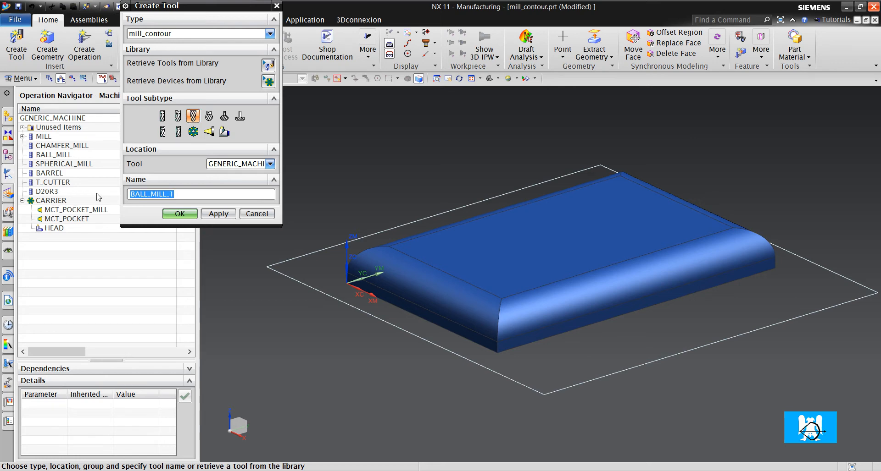
{"action": "type", "text": "k16"}
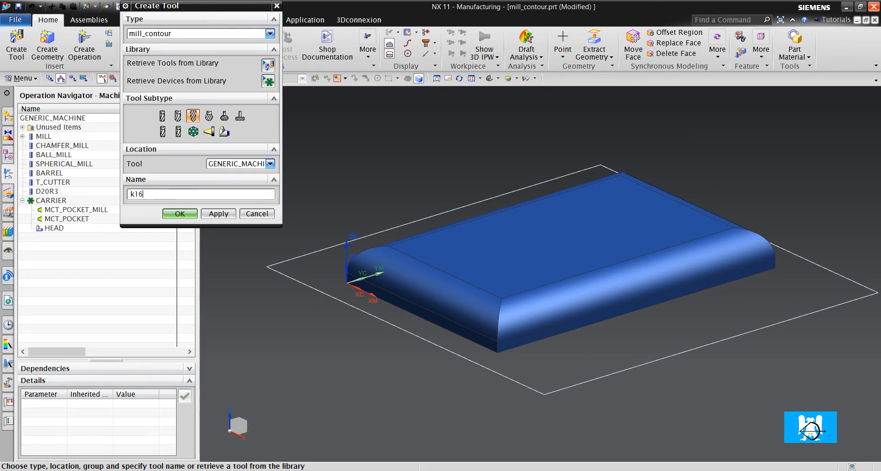
{"action": "left_click", "coordinate": [168, 214]}
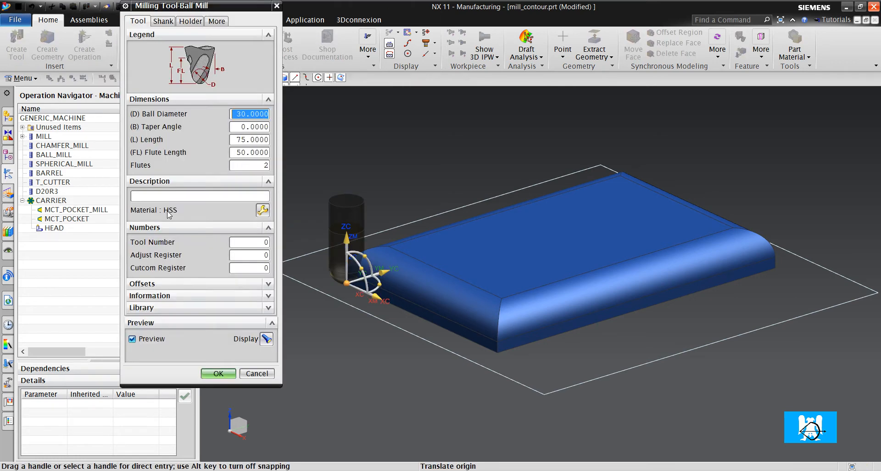
{"action": "type", "text": "16"}
{"action": "key", "text": "Return"}
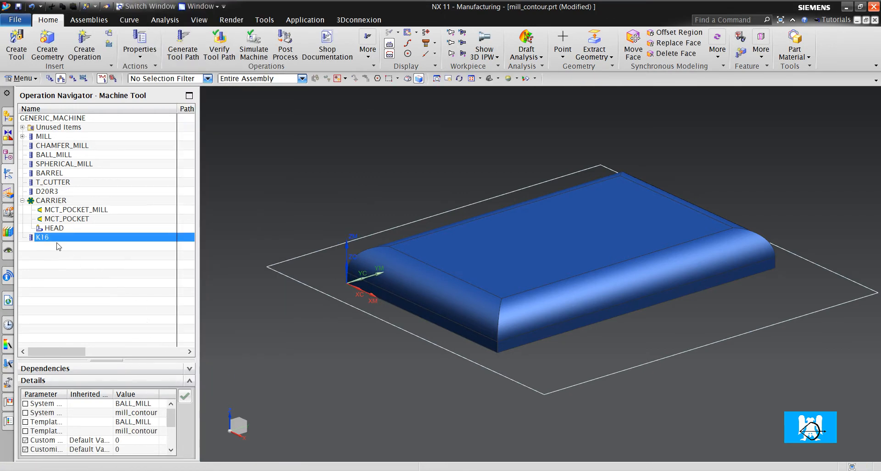
{"action": "left_click_drag", "start_coordinate": [51, 240], "coordinate": [50, 200]}
{"action": "left_click", "coordinate": [68, 306]}
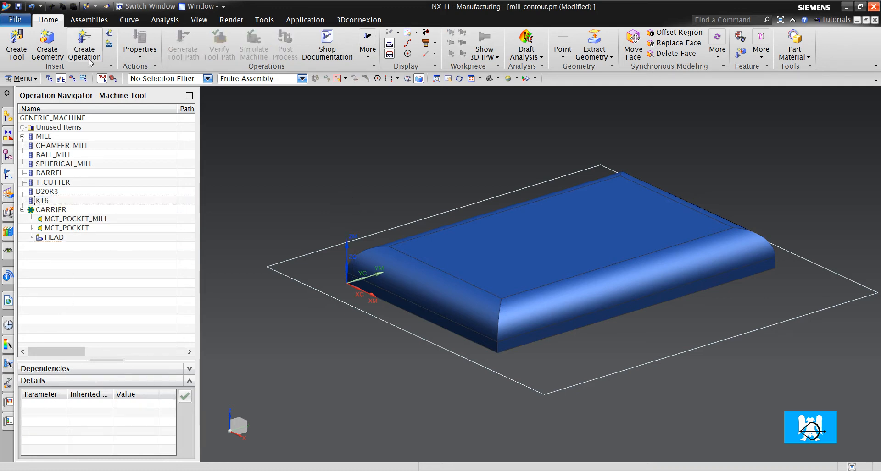
Save the mill_contour template part with its new tools and close it
{"action": "left_click", "coordinate": [18, 6]}
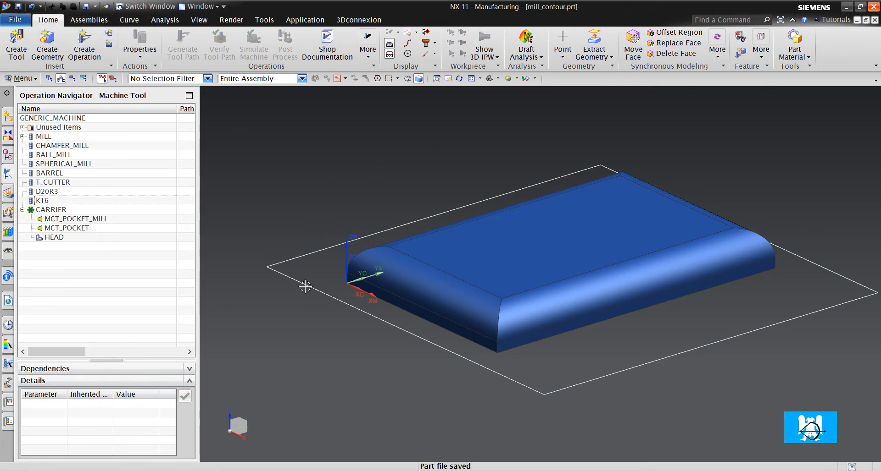
{"action": "scroll", "coordinate": [375, 281], "scroll_direction": "down", "scroll_amount": 3}
{"action": "scroll", "coordinate": [391, 312], "scroll_direction": "up", "scroll_amount": 4}
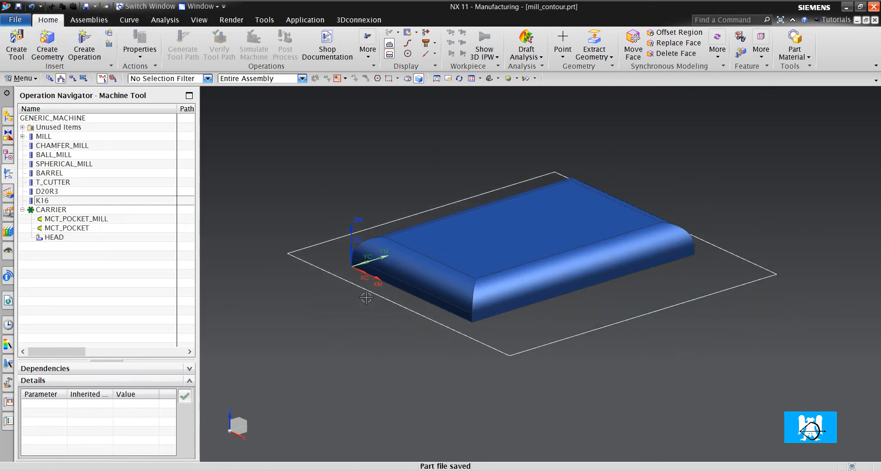
{"action": "scroll", "coordinate": [427, 233], "scroll_direction": "down", "scroll_amount": 2}
{"action": "scroll", "coordinate": [427, 233], "scroll_direction": "up", "scroll_amount": 1}
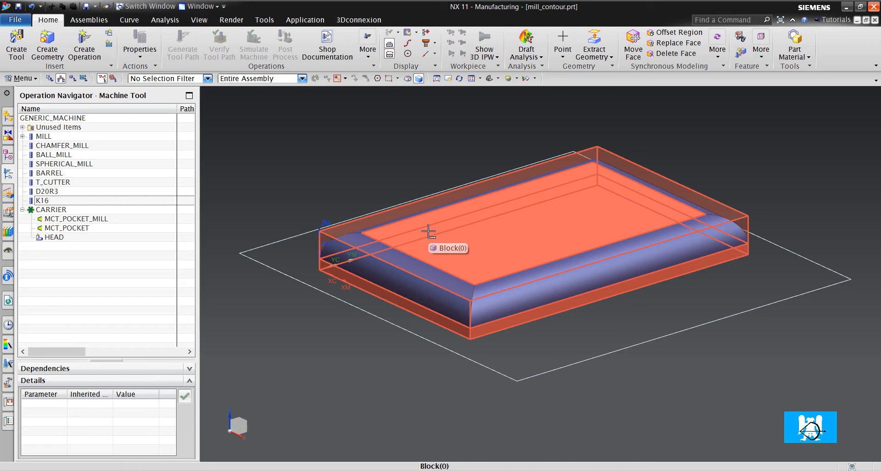
{"action": "key", "text": "ctrl+s"}
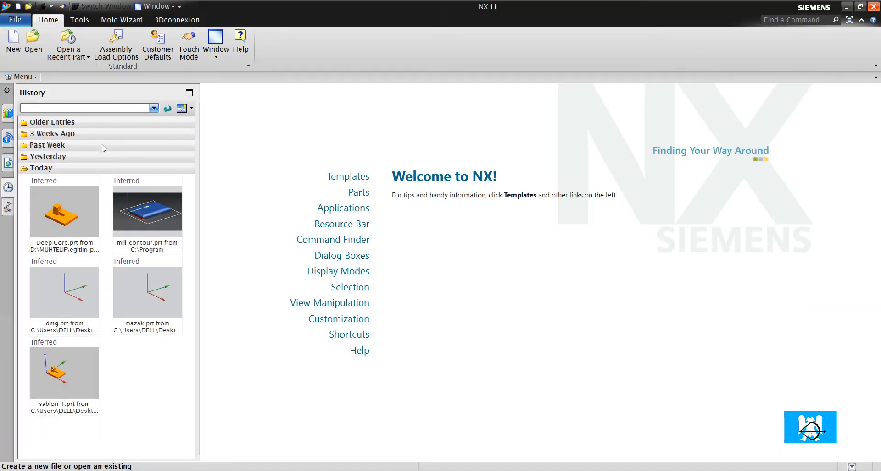
Open the recent Deep Core part and start the Manufacturing application with the mill_contour setup
{"action": "left_click", "coordinate": [83, 207]}
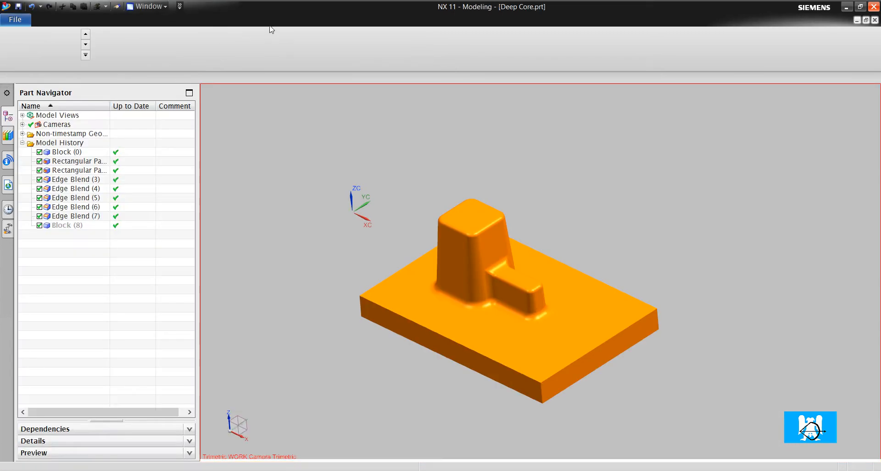
{"action": "left_click", "coordinate": [331, 20]}
{"action": "left_click", "coordinate": [181, 40]}
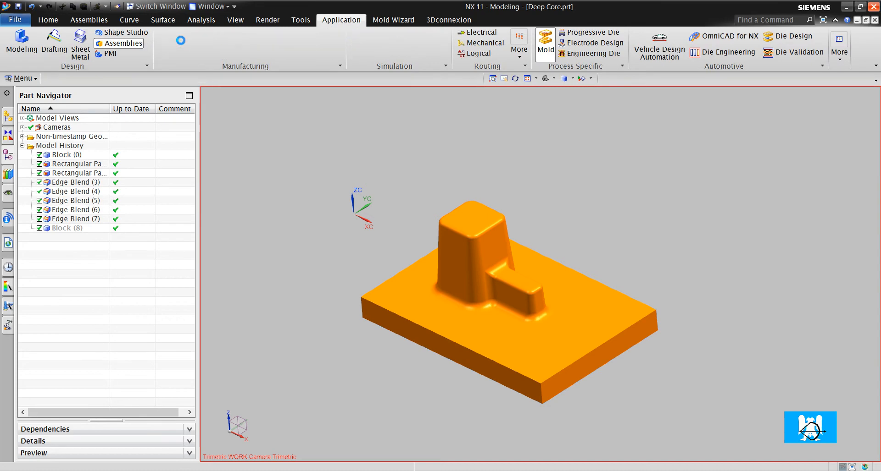
{"action": "double_click", "coordinate": [155, 226]}
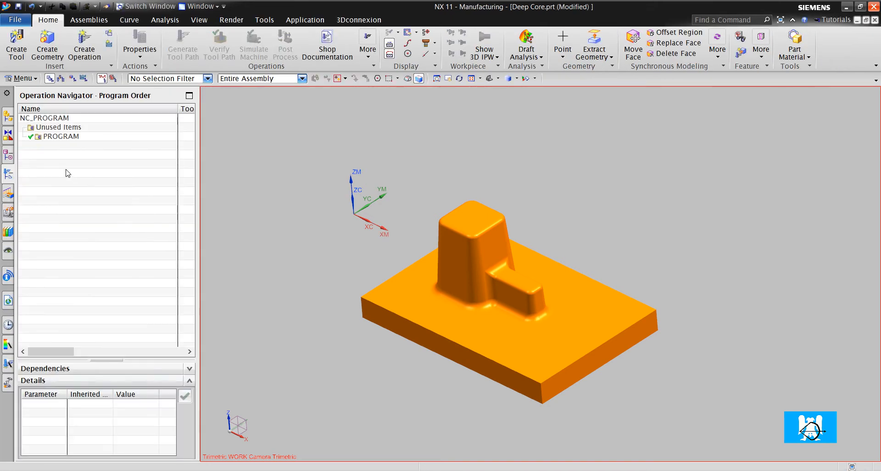
Create a D20R3 tool from the mill_contour template, keeping its preset name and dimensions
{"action": "left_click", "coordinate": [18, 53]}
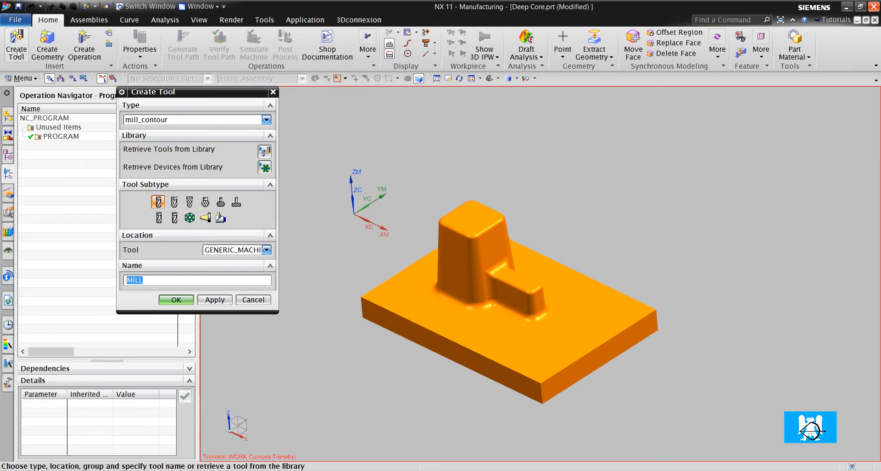
{"action": "left_click", "coordinate": [159, 217]}
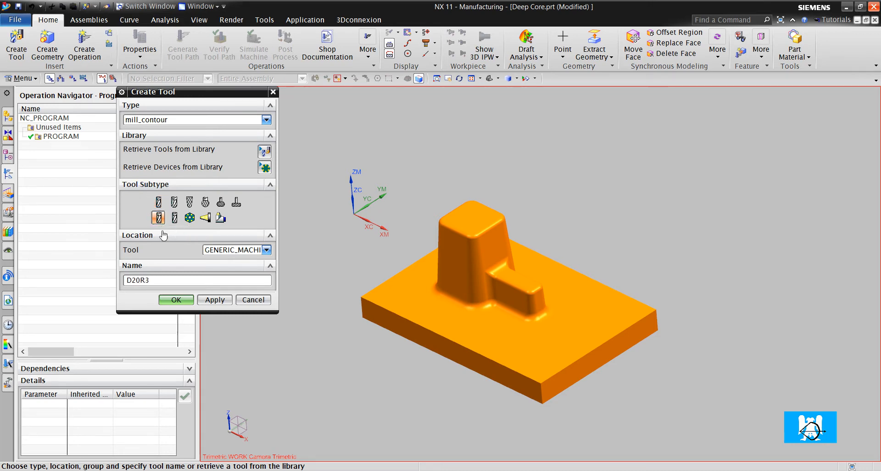
{"action": "left_click", "coordinate": [177, 300]}
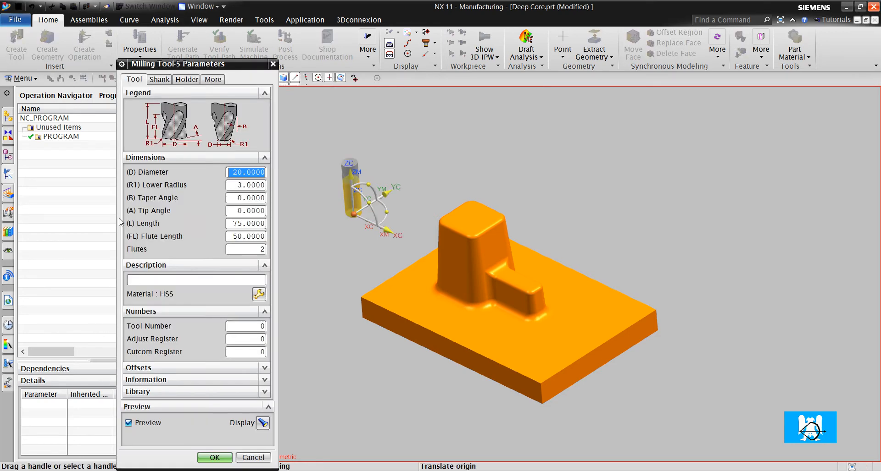
{"action": "left_click", "coordinate": [215, 457]}
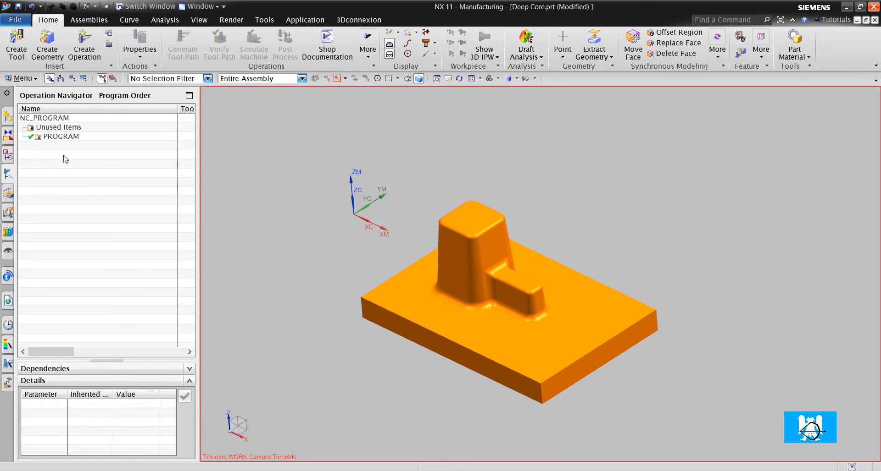
Switch the Operation Navigator to the Machine Tool view
{"action": "right_click", "coordinate": [78, 201]}
{"action": "left_click", "coordinate": [104, 216]}
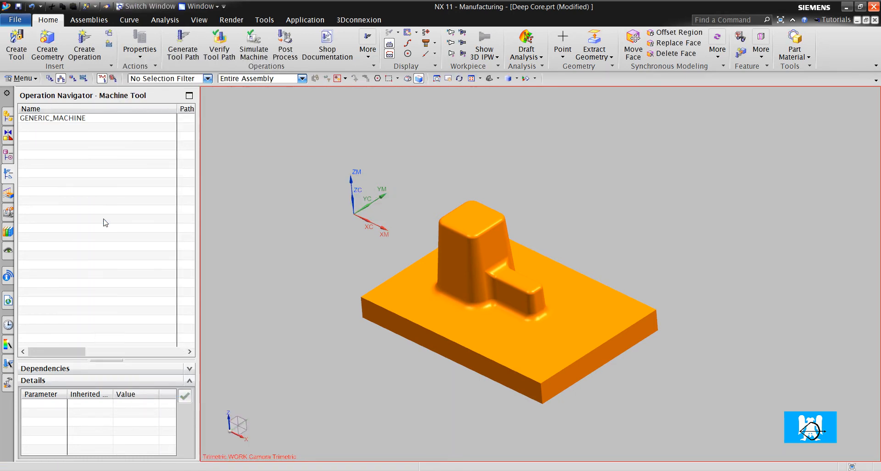
Create a K16 ball mill from the mill_contour template, keeping its preset name and dimensions
{"action": "left_click", "coordinate": [23, 53]}
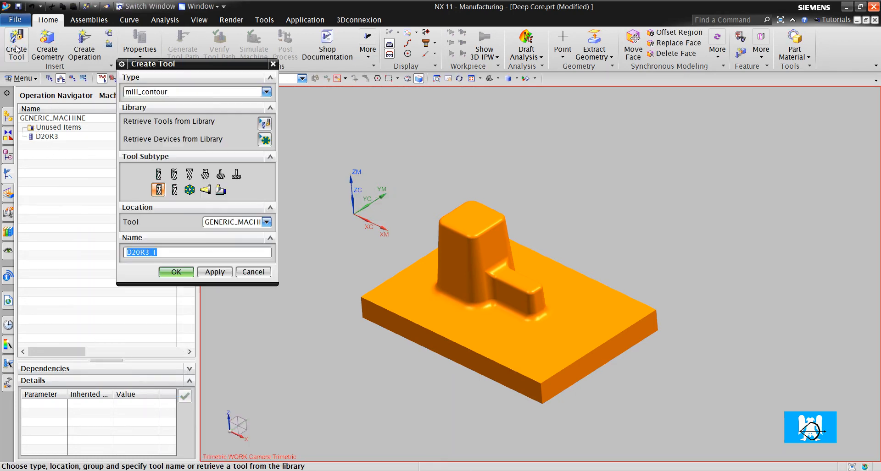
{"action": "left_click", "coordinate": [175, 190]}
{"action": "left_click", "coordinate": [176, 272]}
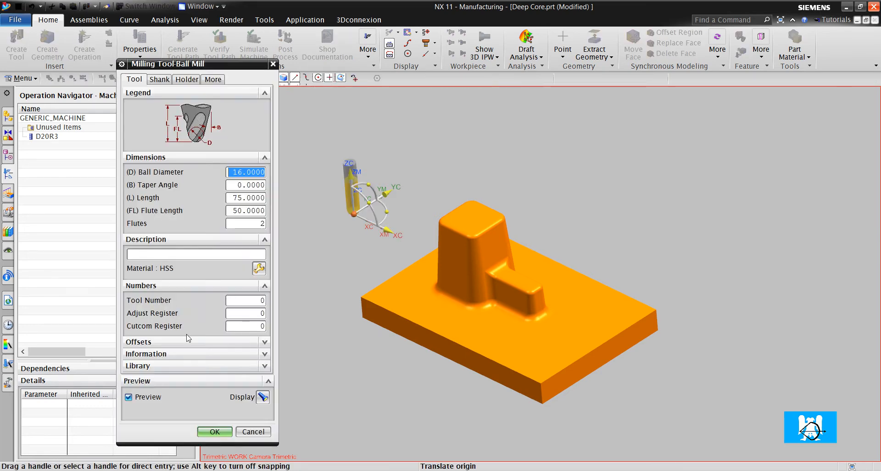
{"action": "left_click", "coordinate": [214, 432]}
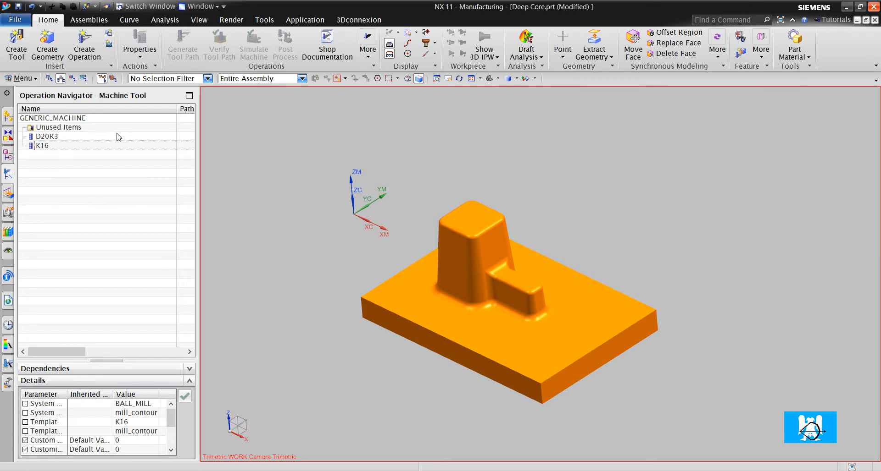
Preview the D20R3 and K16 tools in turn on the part
{"action": "left_click", "coordinate": [104, 145]}
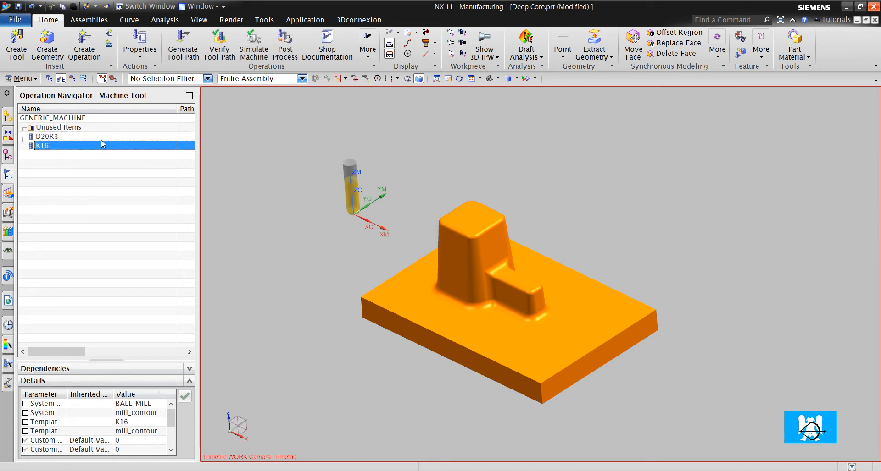
{"action": "left_click", "coordinate": [99, 136]}
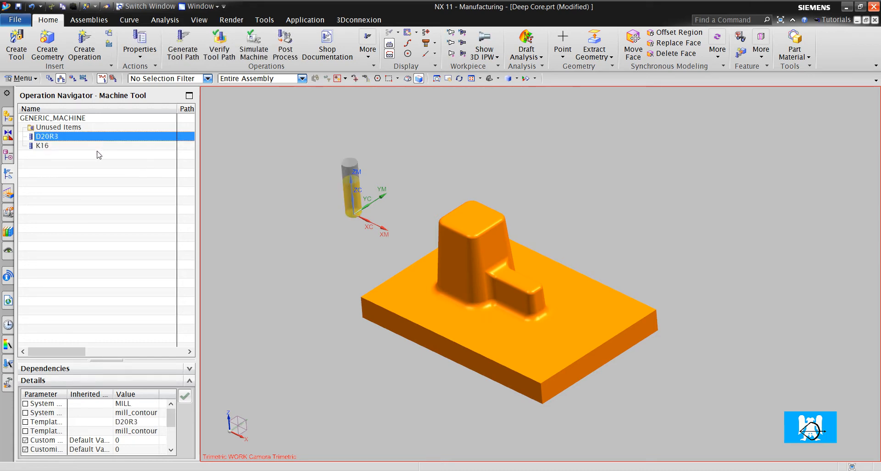
{"action": "left_click", "coordinate": [93, 149]}
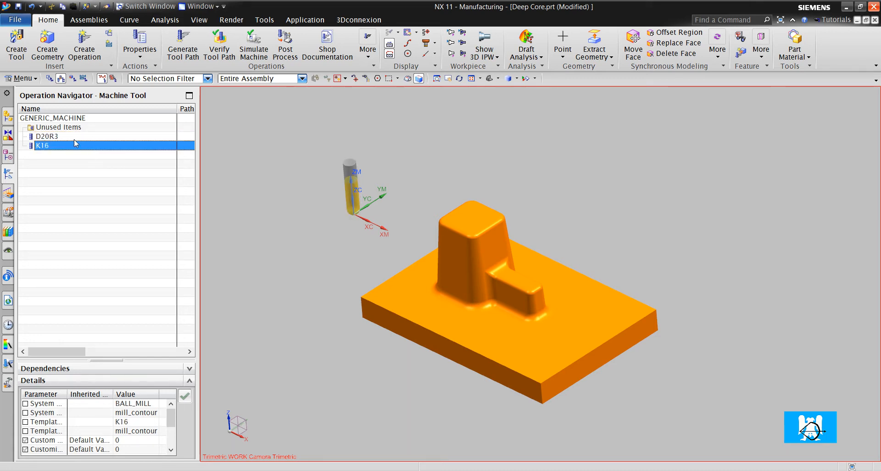
{"action": "left_click", "coordinate": [73, 139]}
{"action": "left_click", "coordinate": [71, 146]}
{"action": "left_click", "coordinate": [62, 165]}
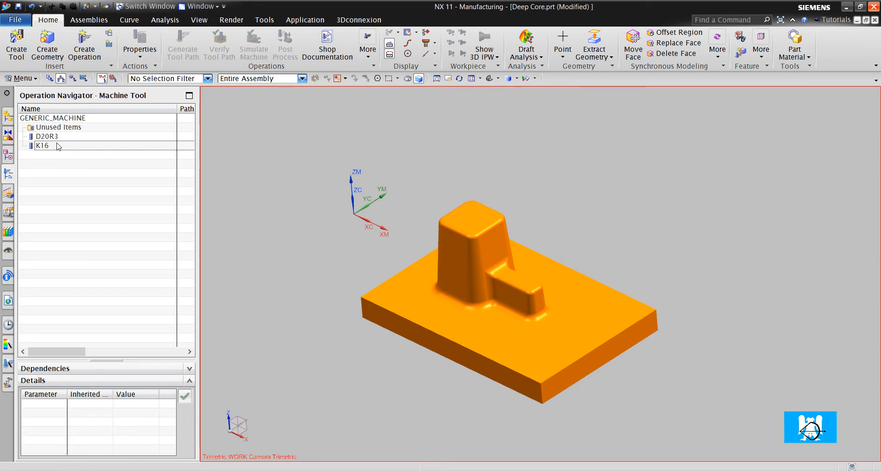
Delete the K16 and D20R3 tools from the Deep Core part
{"action": "right_click", "coordinate": [59, 146]}
{"action": "left_click", "coordinate": [98, 204]}
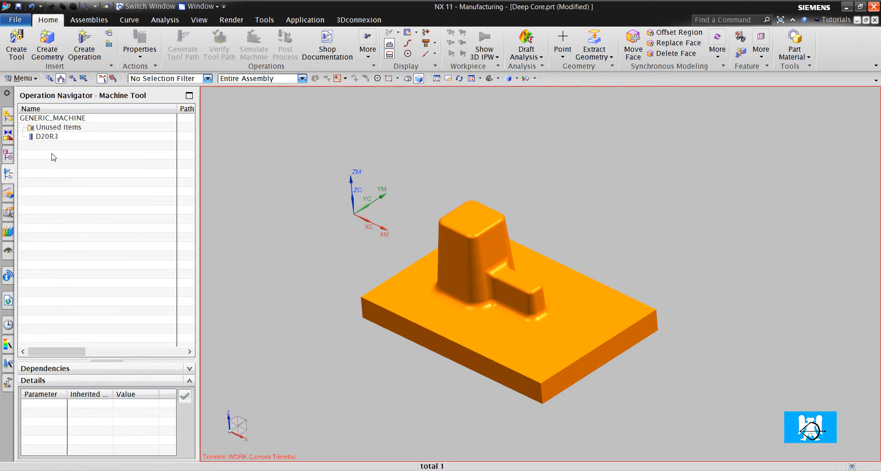
{"action": "right_click", "coordinate": [51, 140]}
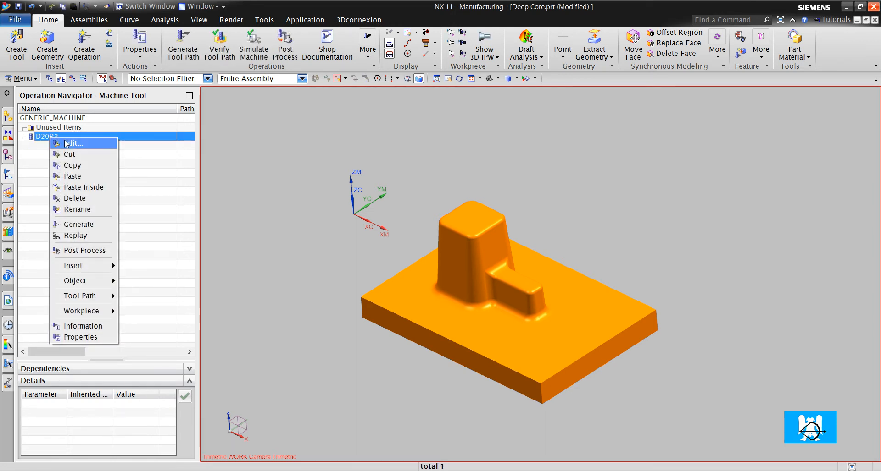
{"action": "left_click", "coordinate": [89, 199]}
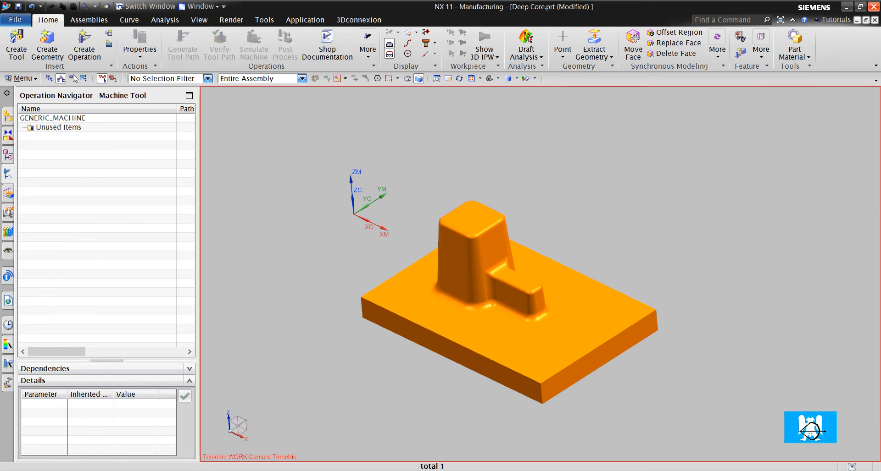
Create a standard mill tool named d60 with diameter 60
{"action": "scroll", "coordinate": [443, 281], "scroll_direction": "down", "scroll_amount": 3}
{"action": "scroll", "coordinate": [442, 282], "scroll_direction": "up", "scroll_amount": 4}
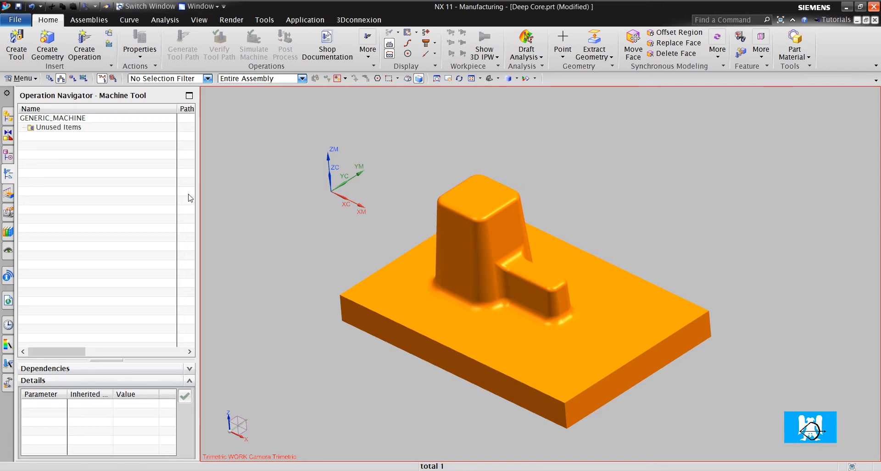
{"action": "left_click", "coordinate": [17, 42]}
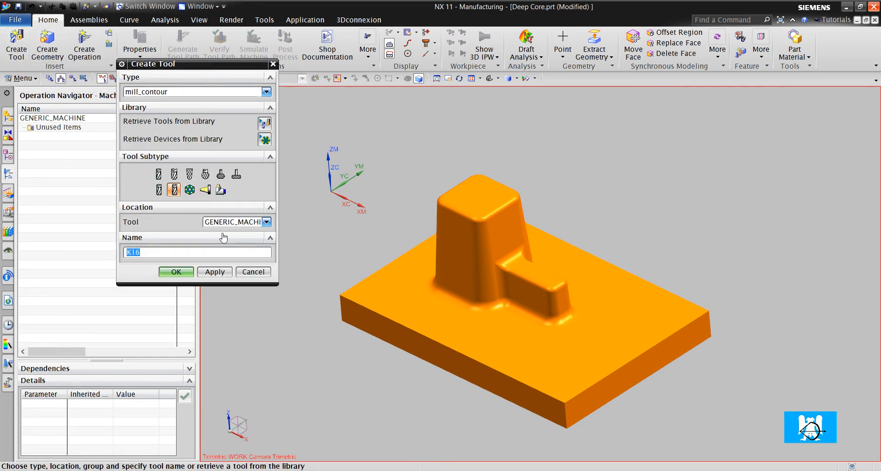
{"action": "left_click", "coordinate": [159, 190]}
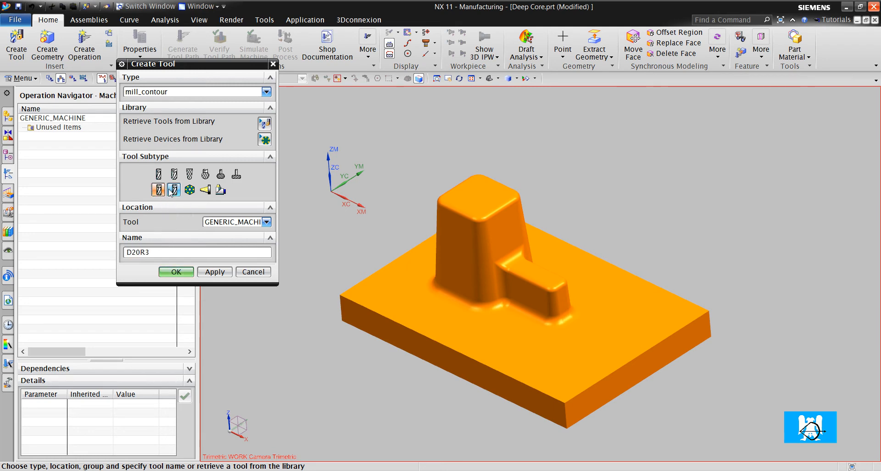
{"action": "left_click", "coordinate": [159, 174]}
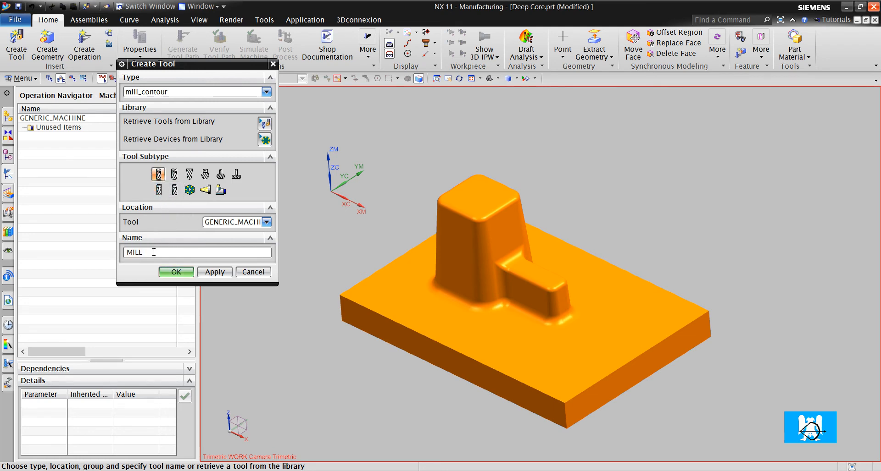
{"action": "type", "text": "d60"}
{"action": "left_click", "coordinate": [174, 271]}
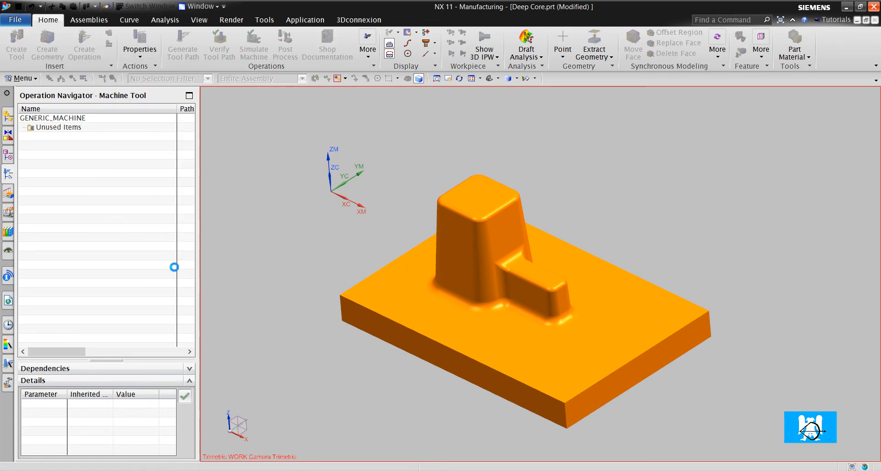
{"action": "type", "text": "60"}
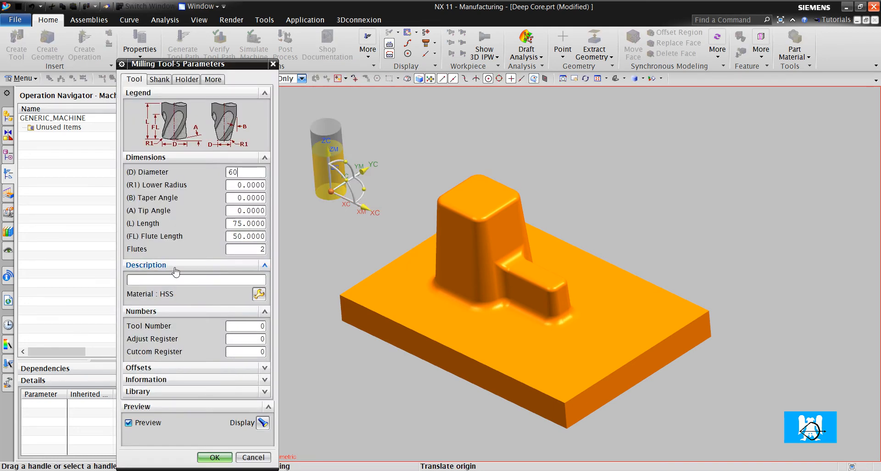
{"action": "left_click", "coordinate": [210, 458]}
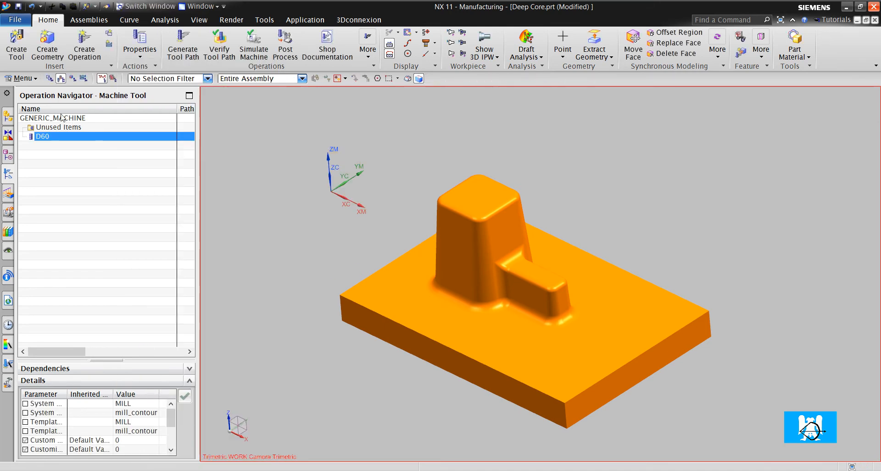
Set the D60 tool's tool number, adjust register and cutcom register to 1
{"action": "left_click", "coordinate": [17, 46]}
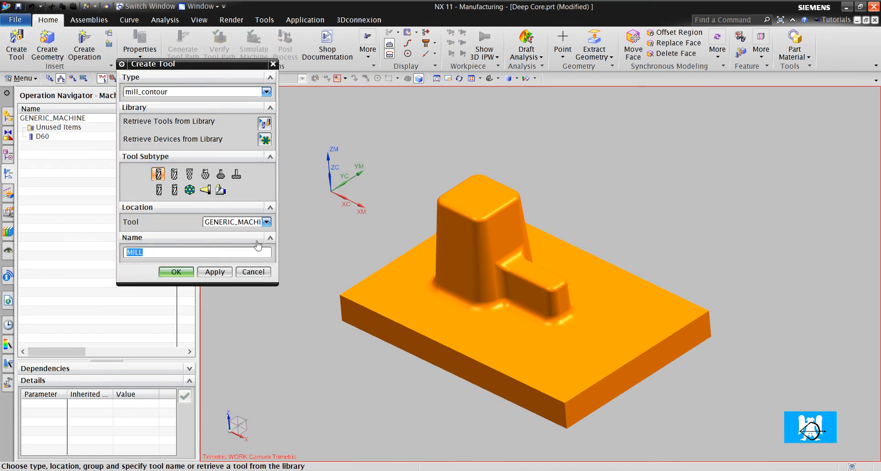
{"action": "left_click", "coordinate": [253, 272]}
{"action": "left_click", "coordinate": [45, 137]}
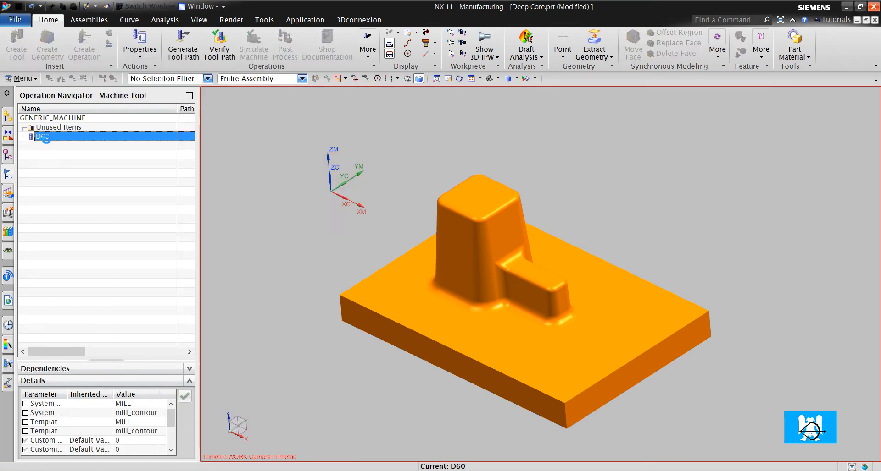
{"action": "left_click_drag", "start_coordinate": [251, 327], "coordinate": [279, 328]}
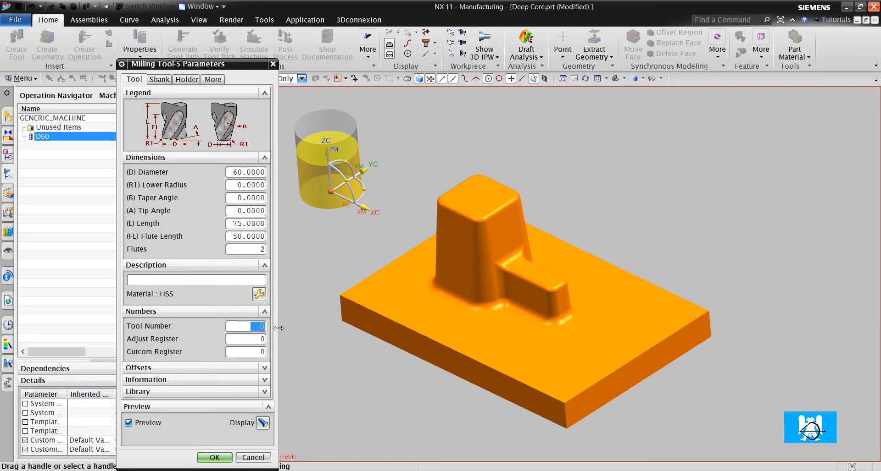
{"action": "type", "text": "1"}
{"action": "key", "text": "Tab"}
{"action": "type", "text": "1"}
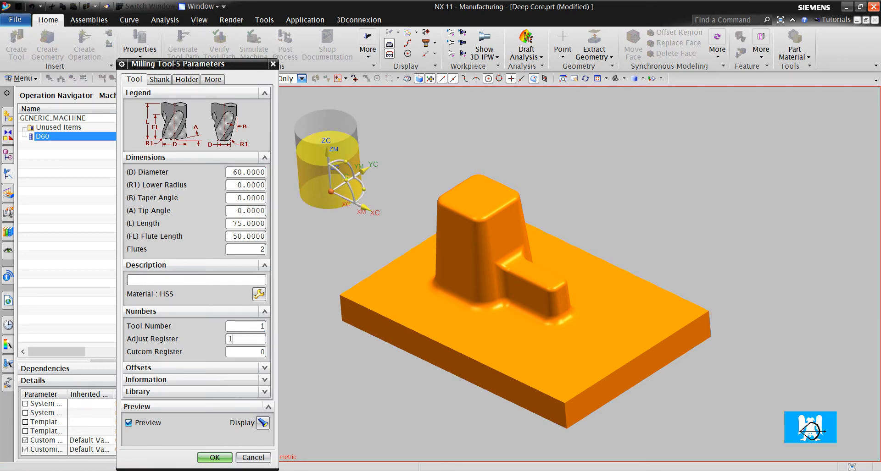
{"action": "key", "text": "Tab"}
{"action": "type", "text": "1"}
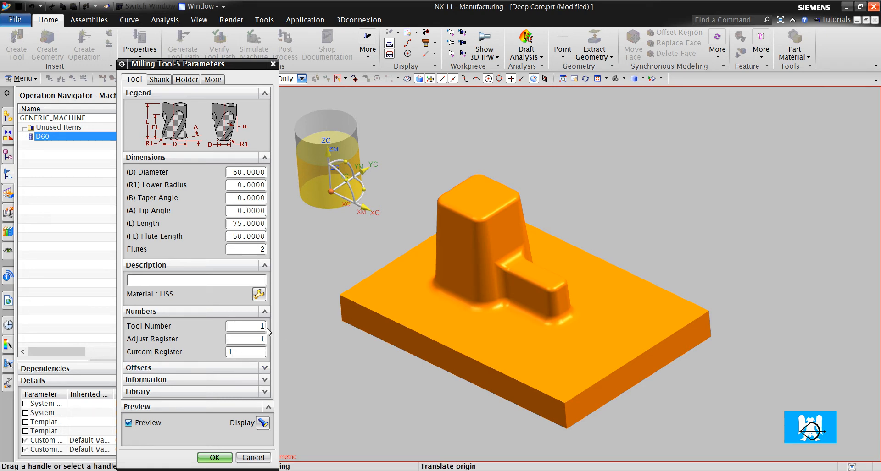
{"action": "left_click", "coordinate": [224, 457]}
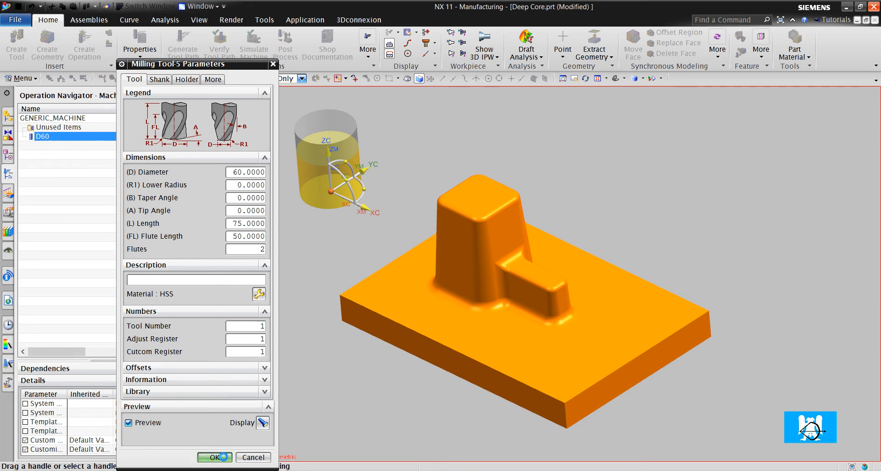
Create a ball mill tool named k20 with ball diameter 20
{"action": "left_click", "coordinate": [17, 43]}
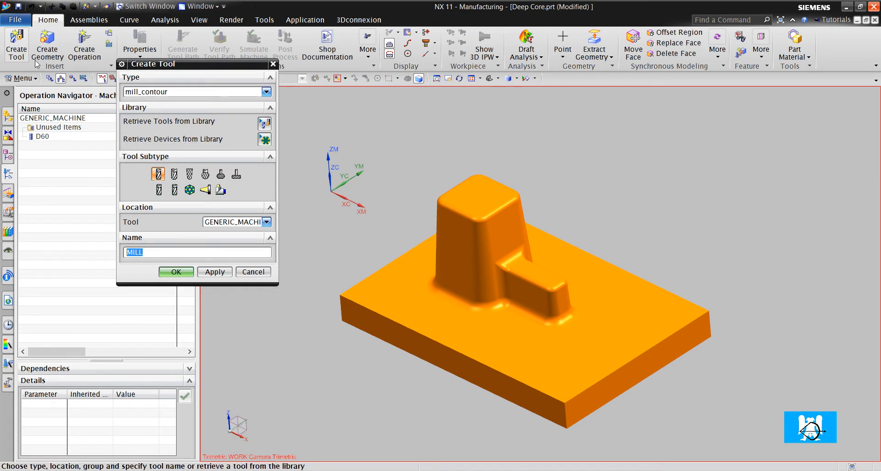
{"action": "left_click", "coordinate": [190, 174]}
{"action": "double_click", "coordinate": [158, 252]}
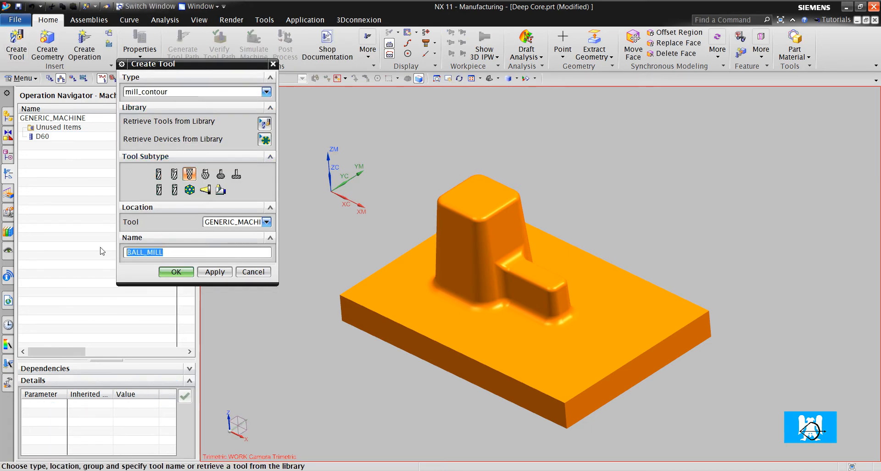
{"action": "type", "text": "k20"}
{"action": "key", "text": "Return"}
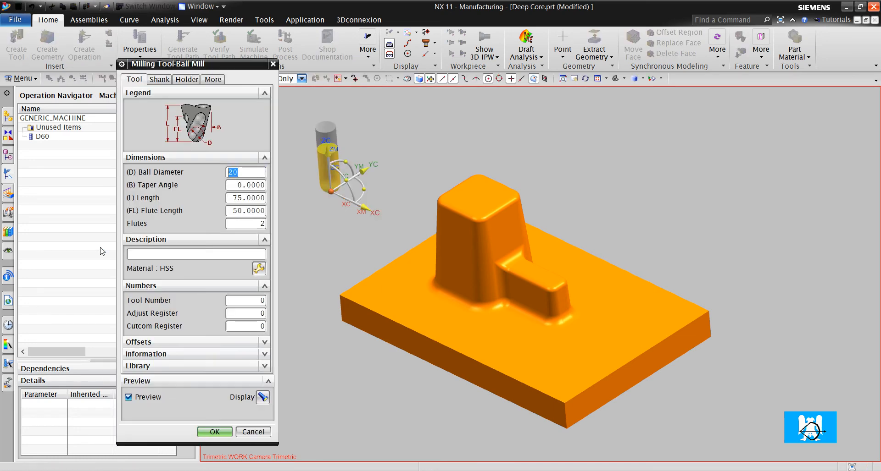
Set the K20 tool's tool number, adjust register and cutcom register to 2
{"action": "left_click", "coordinate": [257, 301]}
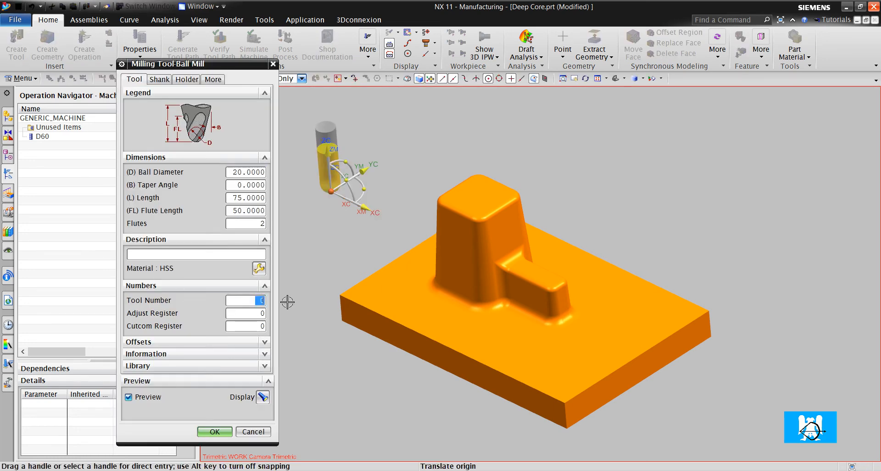
{"action": "type", "text": "2"}
{"action": "key", "text": "Tab"}
{"action": "type", "text": "2"}
{"action": "key", "text": "Tab"}
{"action": "type", "text": "2"}
{"action": "left_click", "coordinate": [221, 430]}
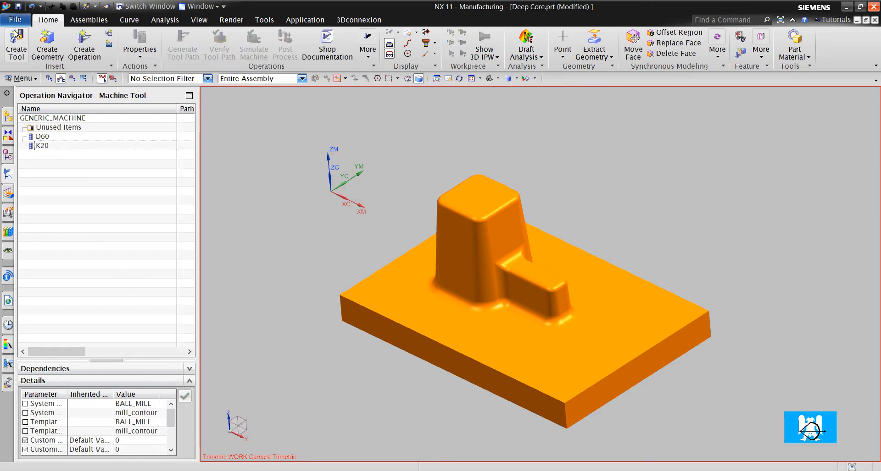
Show the geometry view of the operation navigator and delete the MCS_MILL group
{"action": "left_click", "coordinate": [15, 24]}
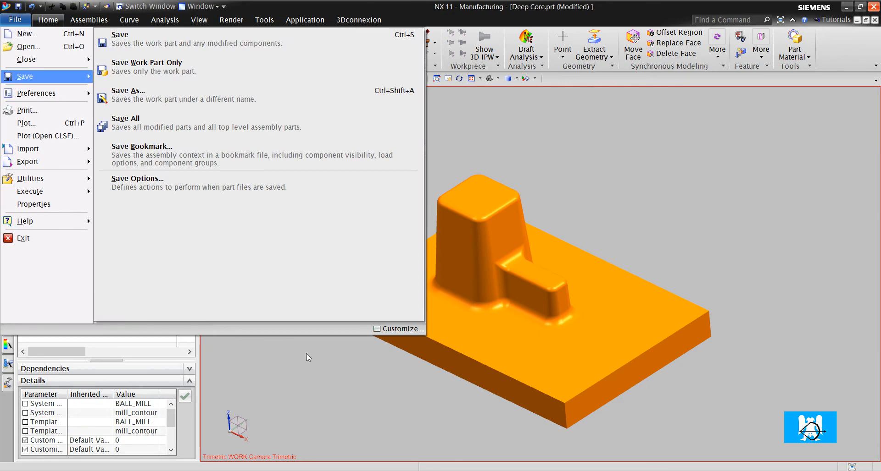
{"action": "left_click", "coordinate": [306, 362]}
{"action": "right_click", "coordinate": [120, 219]}
{"action": "left_click", "coordinate": [147, 183]}
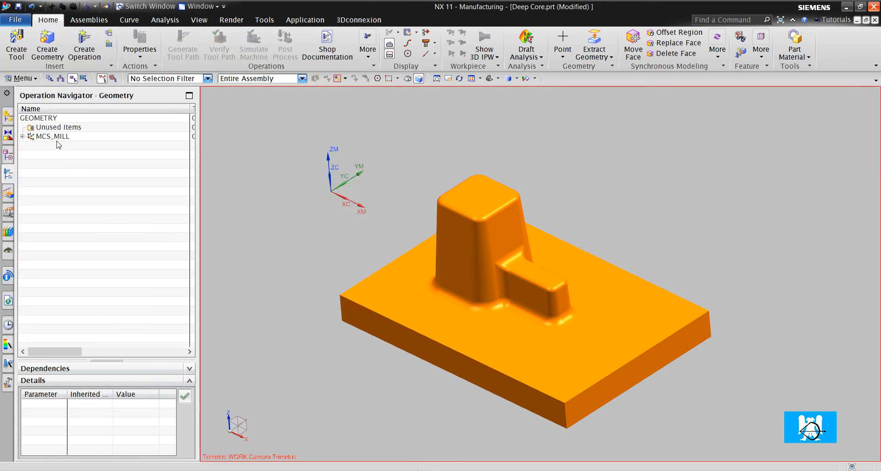
{"action": "right_click", "coordinate": [56, 137]}
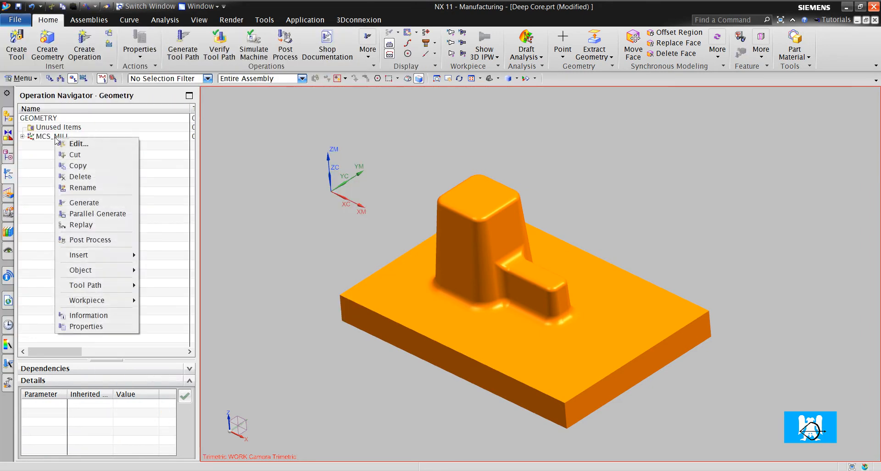
{"action": "left_click", "coordinate": [95, 178]}
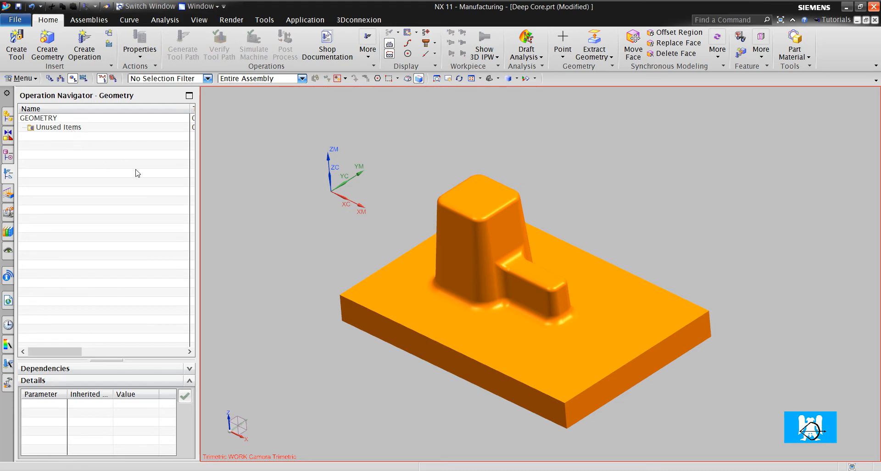
Delete all features in the part's model history, from Block (0) through Block (8)
{"action": "scroll", "coordinate": [410, 229], "scroll_direction": "down", "scroll_amount": 2}
{"action": "left_click", "coordinate": [8, 155]}
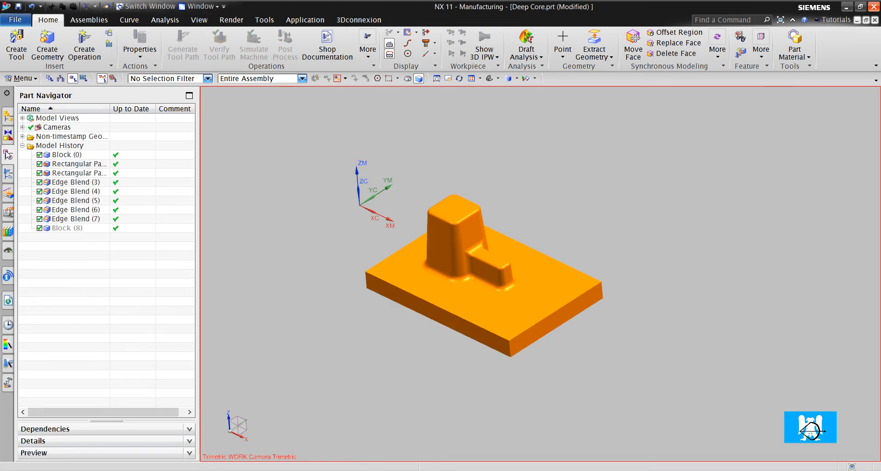
{"action": "left_click", "coordinate": [64, 155]}
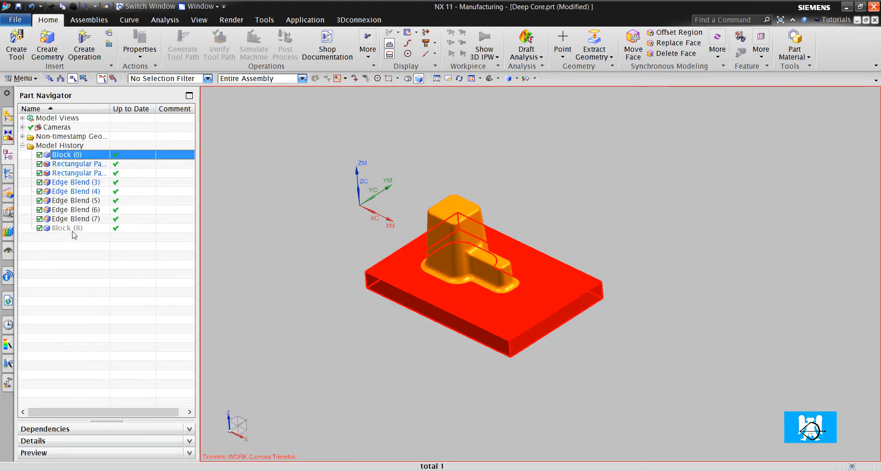
{"action": "left_click", "coordinate": [74, 229], "text": "shift"}
{"action": "right_click", "coordinate": [78, 212]}
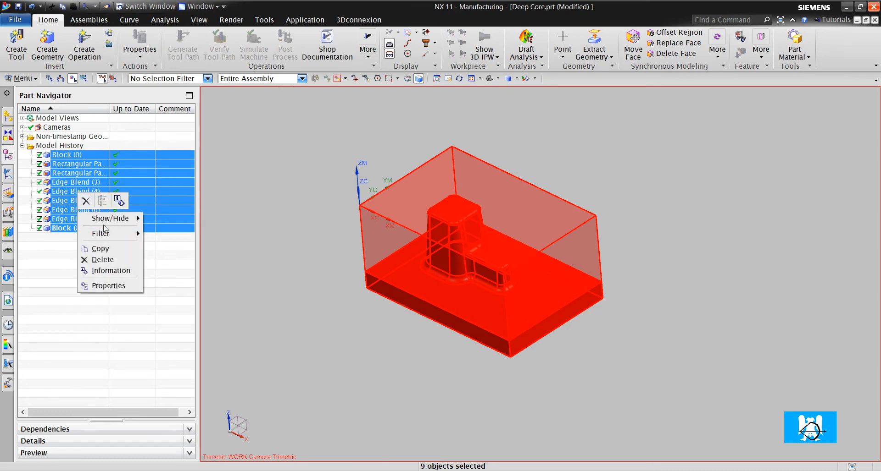
{"action": "left_click", "coordinate": [111, 261]}
Show the program order view of the operation navigator and delete the PROGRAM group
{"action": "left_click", "coordinate": [8, 175]}
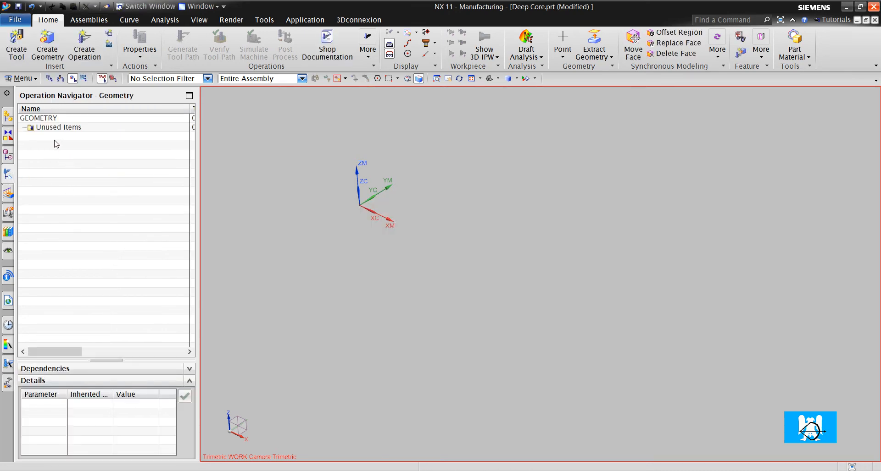
{"action": "right_click", "coordinate": [54, 164]}
{"action": "left_click", "coordinate": [89, 170]}
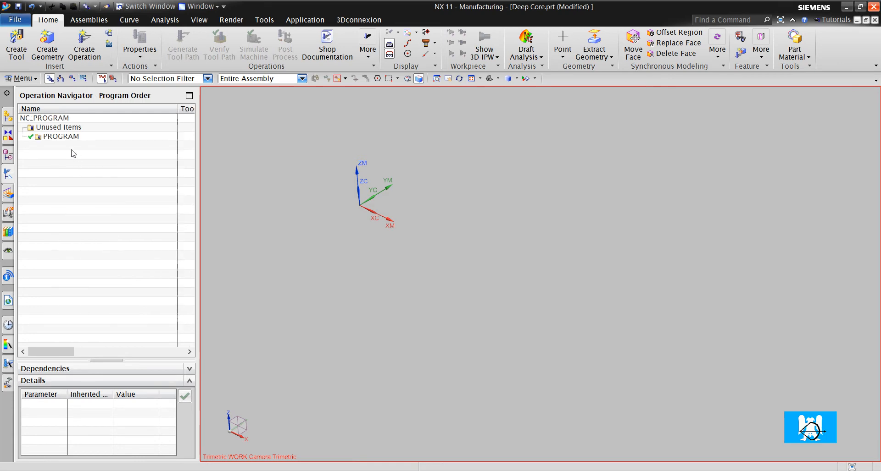
{"action": "right_click", "coordinate": [65, 138]}
{"action": "left_click", "coordinate": [100, 179]}
Show the machining method view and delete the MILL_ROUGH, MILL_SEMI_FINISH, MILL_FINISH and DRILL_METHOD methods
{"action": "right_click", "coordinate": [77, 169]}
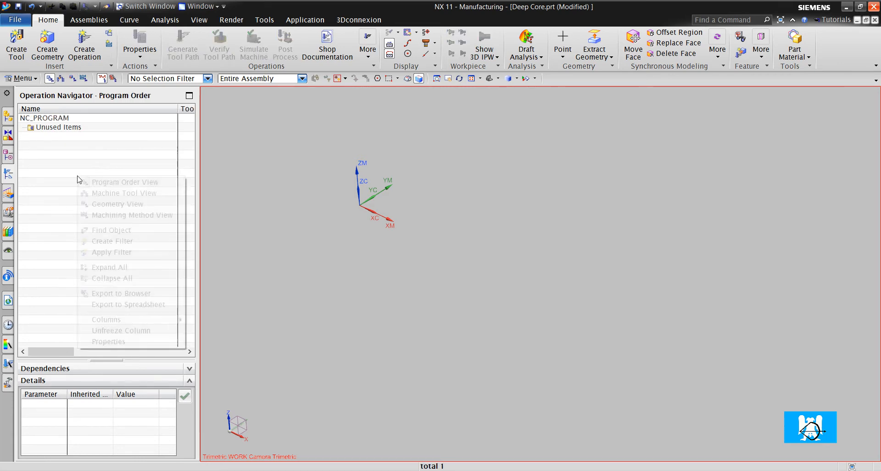
{"action": "left_click", "coordinate": [110, 216]}
{"action": "left_click", "coordinate": [76, 137]}
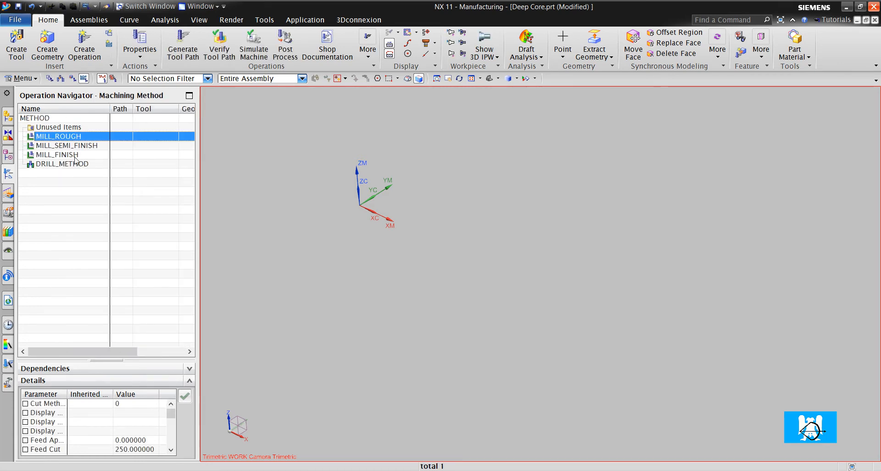
{"action": "left_click", "coordinate": [85, 165], "text": "shift"}
{"action": "right_click", "coordinate": [88, 168]}
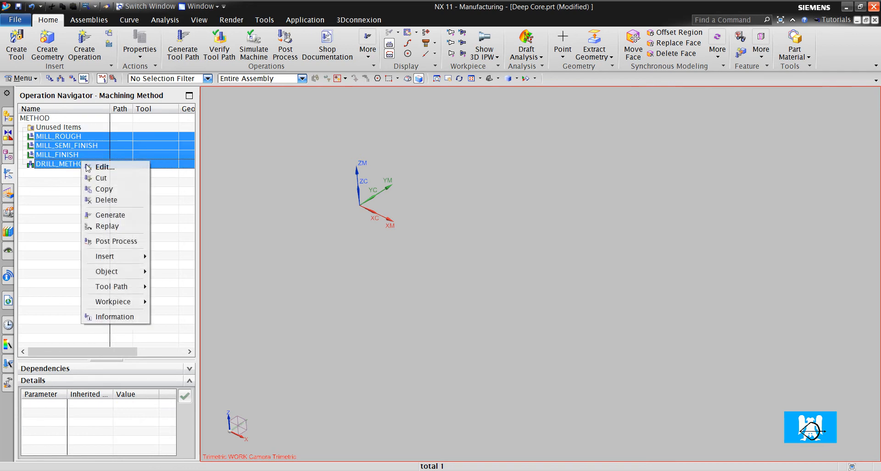
{"action": "left_click", "coordinate": [107, 200]}
Show the machine tool view and save the tool-only part under the name dmg_1.prt on the desktop
{"action": "right_click", "coordinate": [38, 191]}
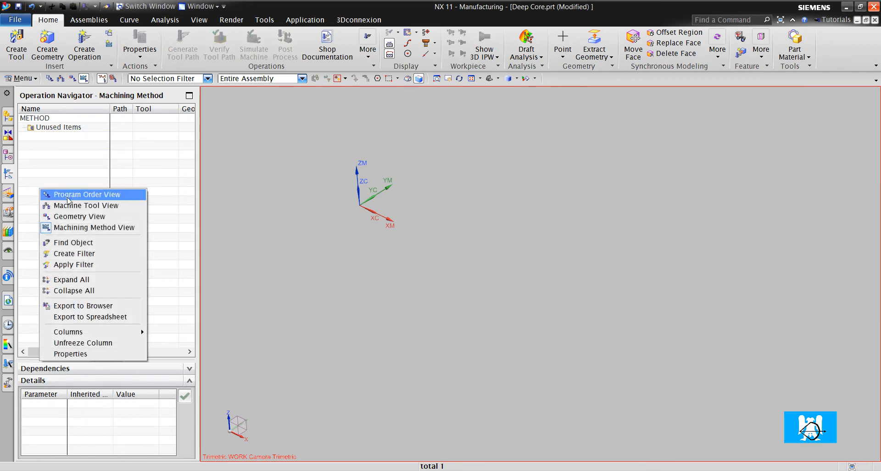
{"action": "left_click", "coordinate": [68, 203]}
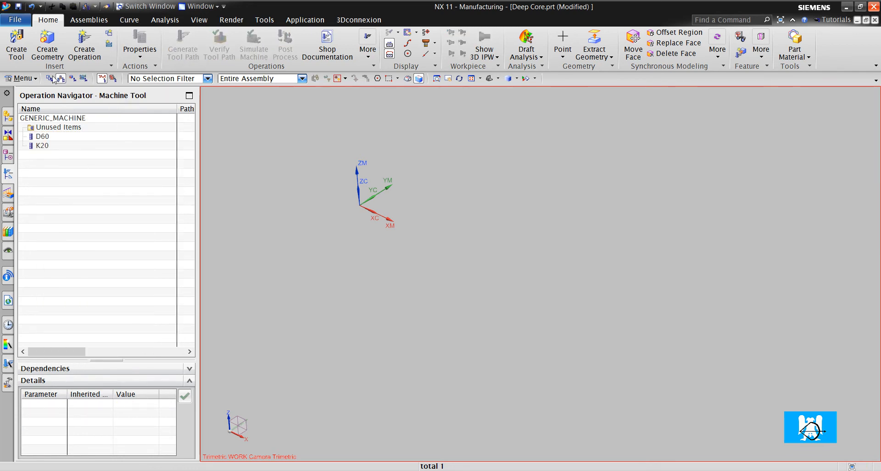
{"action": "left_click", "coordinate": [16, 20]}
{"action": "mouse_move", "coordinate": [40, 79]}
{"action": "left_click", "coordinate": [114, 94]}
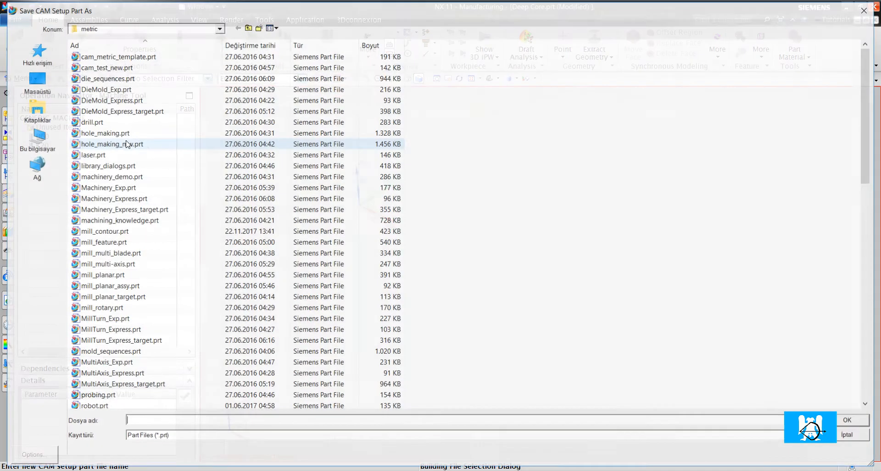
{"action": "left_click", "coordinate": [34, 80]}
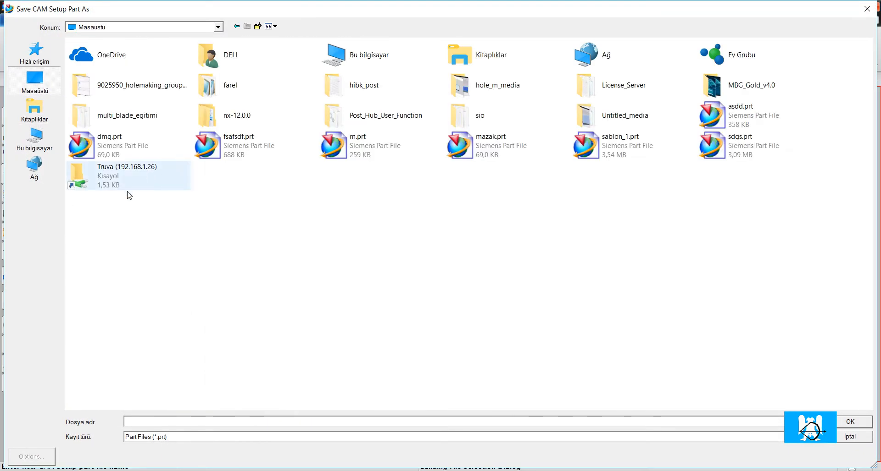
{"action": "left_click", "coordinate": [141, 149]}
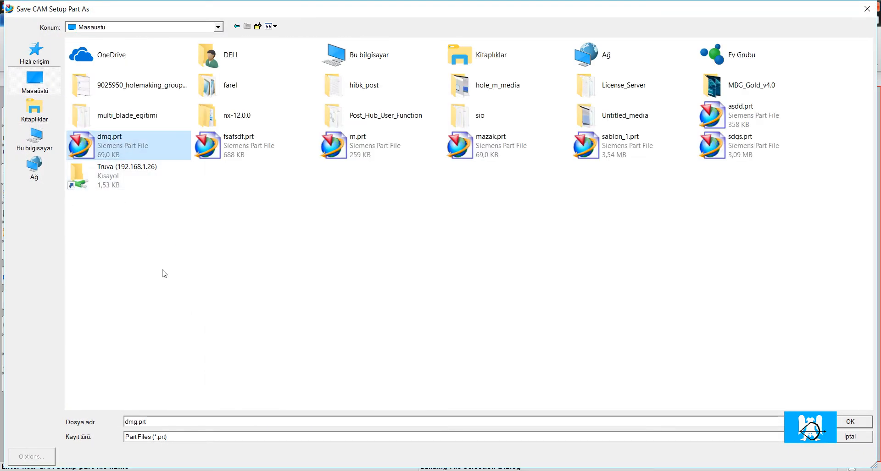
{"action": "left_click", "coordinate": [139, 421]}
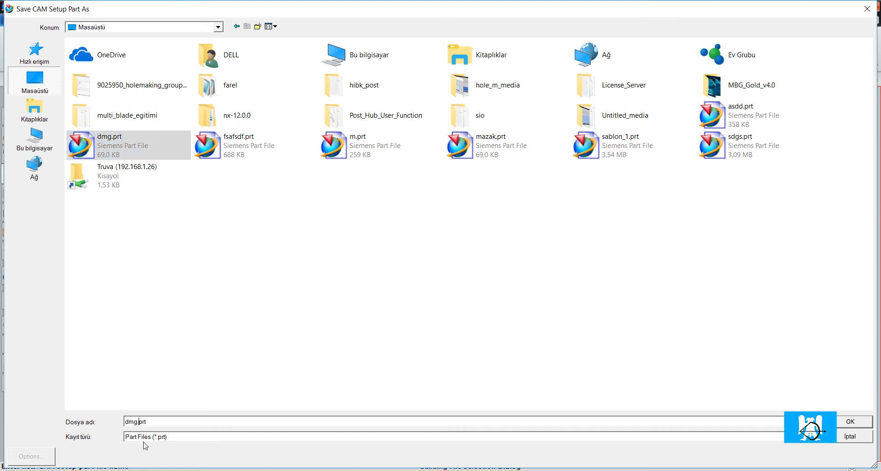
{"action": "type", "text": "_1"}
{"action": "key", "text": "Return"}
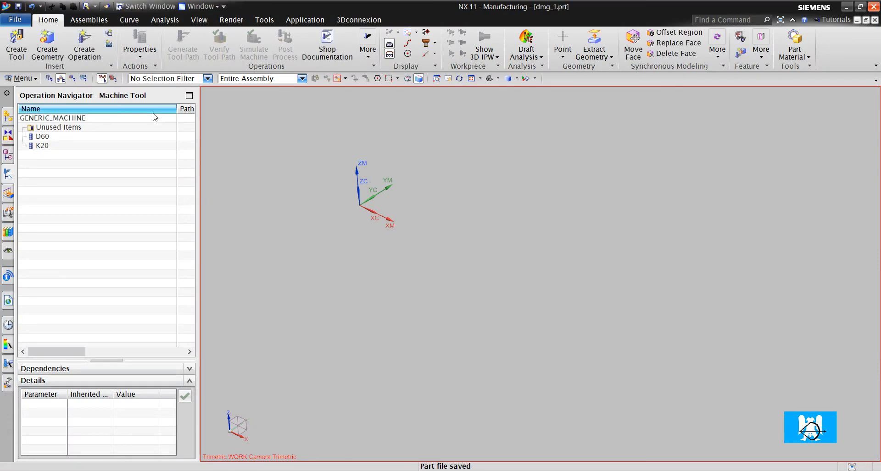
Close all open parts and reopen Deep Core.prt from the history of recent parts
{"action": "left_click", "coordinate": [15, 19]}
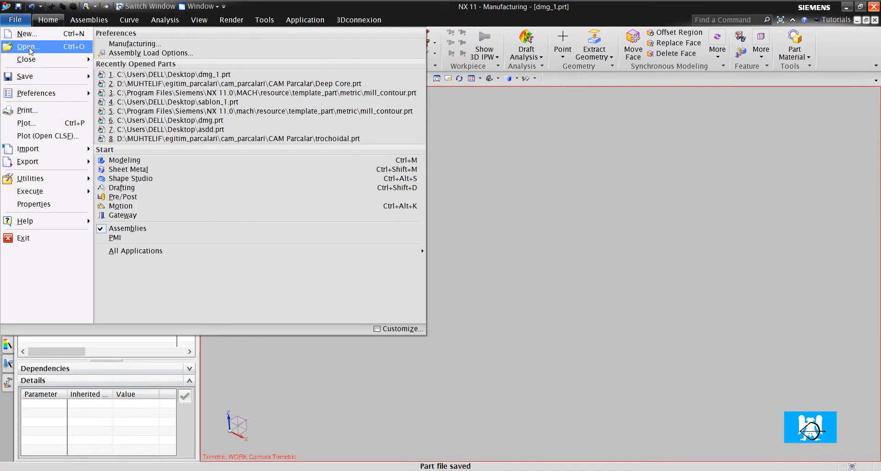
{"action": "mouse_move", "coordinate": [27, 58]}
{"action": "left_click", "coordinate": [138, 60]}
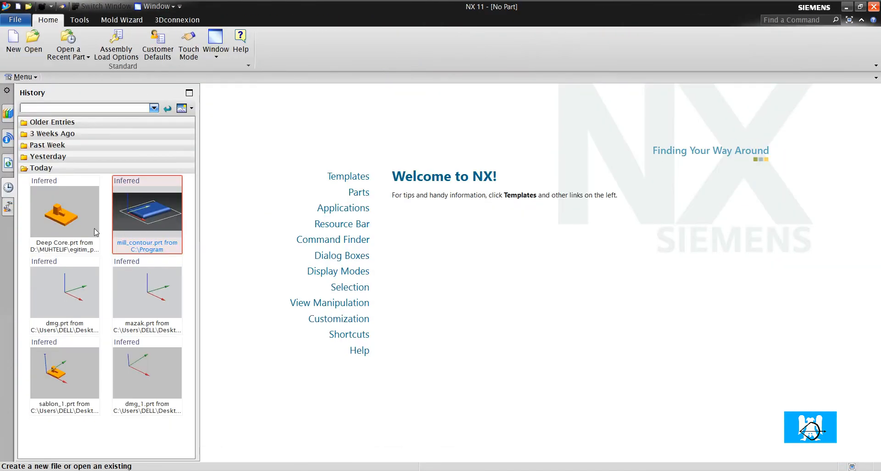
{"action": "left_click", "coordinate": [95, 232]}
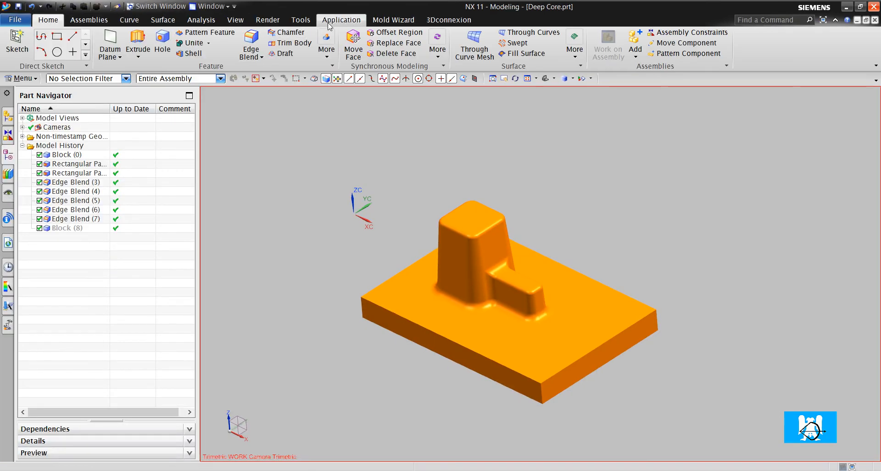
Start the Manufacturing application for Deep Core and show the machine tool view of the operation navigator
{"action": "left_click", "coordinate": [328, 21]}
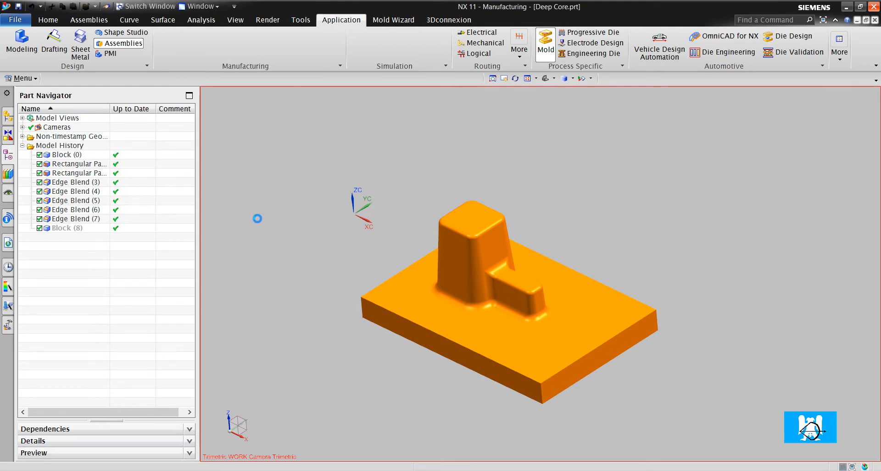
{"action": "left_click", "coordinate": [216, 281]}
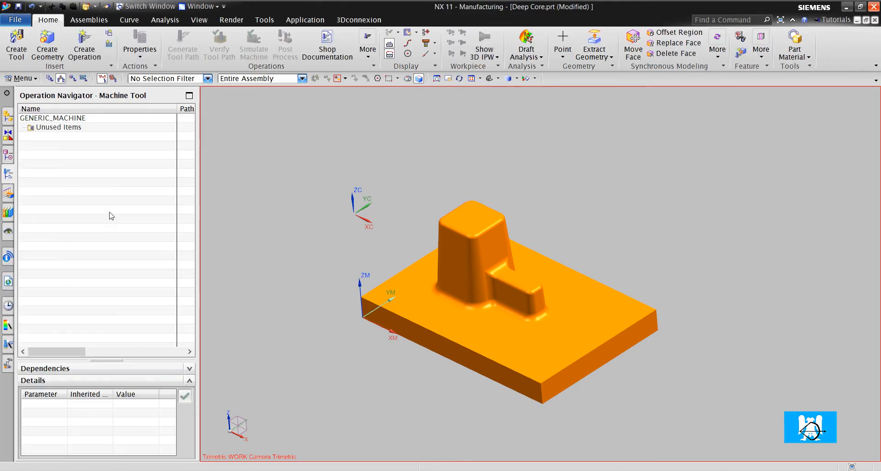
{"action": "left_click", "coordinate": [16, 19]}
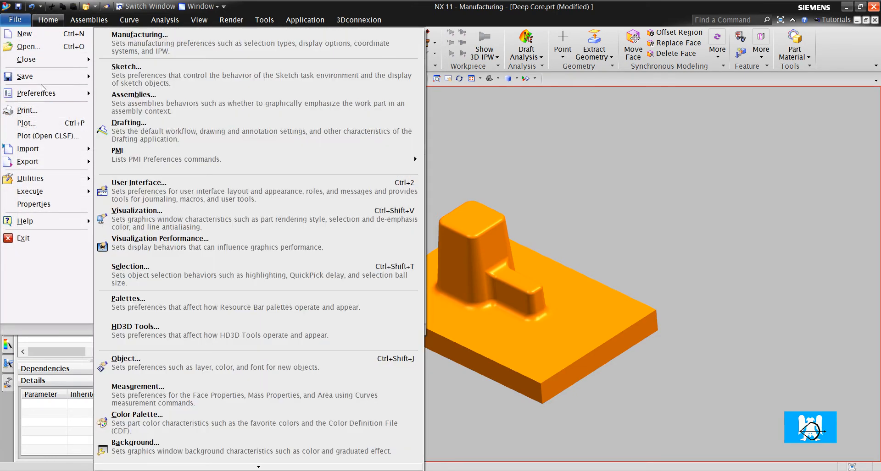
{"action": "left_click", "coordinate": [571, 119]}
{"action": "right_click", "coordinate": [70, 159]}
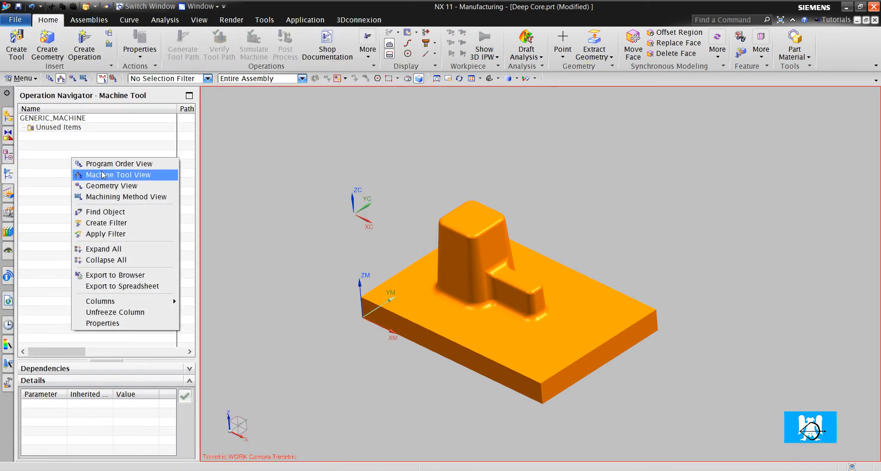
{"action": "left_click", "coordinate": [105, 173]}
Import dmg_1.prt from the desktop into Deep Core with its CAM objects included, at the default destination point
{"action": "left_click", "coordinate": [15, 20]}
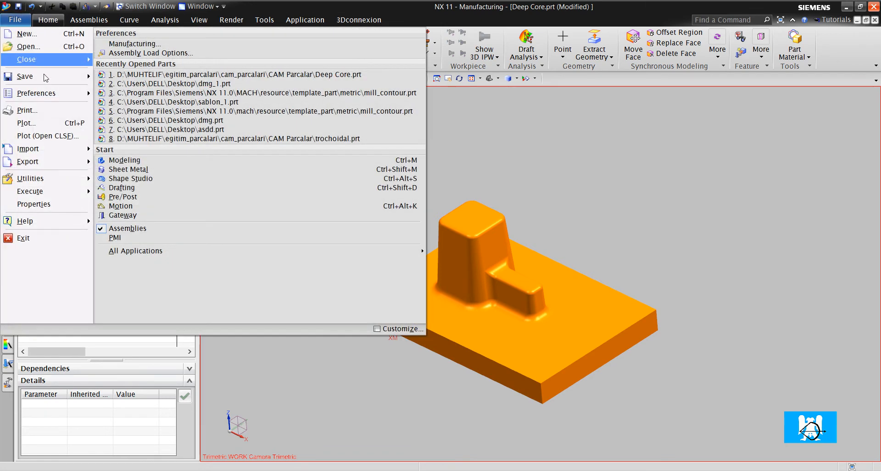
{"action": "mouse_move", "coordinate": [57, 148]}
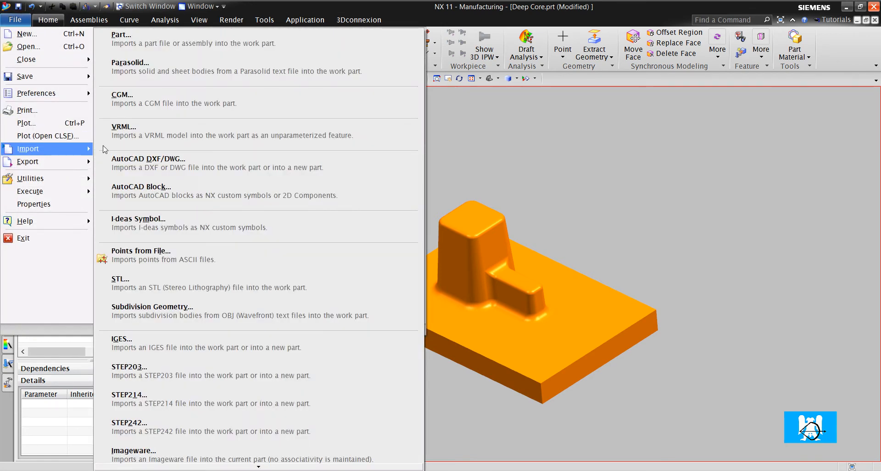
{"action": "left_click", "coordinate": [151, 51]}
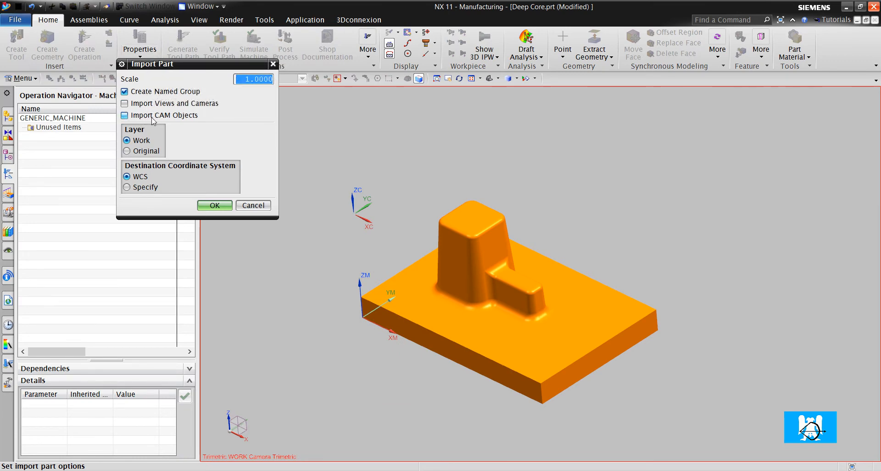
{"action": "left_click", "coordinate": [154, 117]}
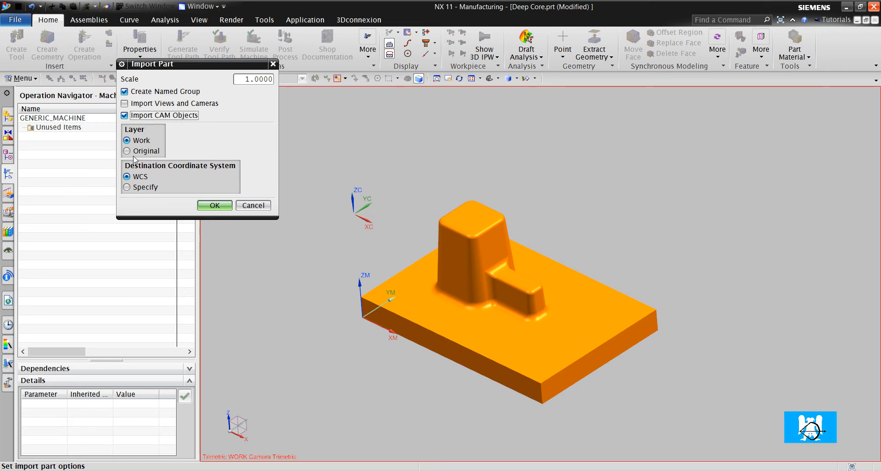
{"action": "left_click", "coordinate": [215, 203]}
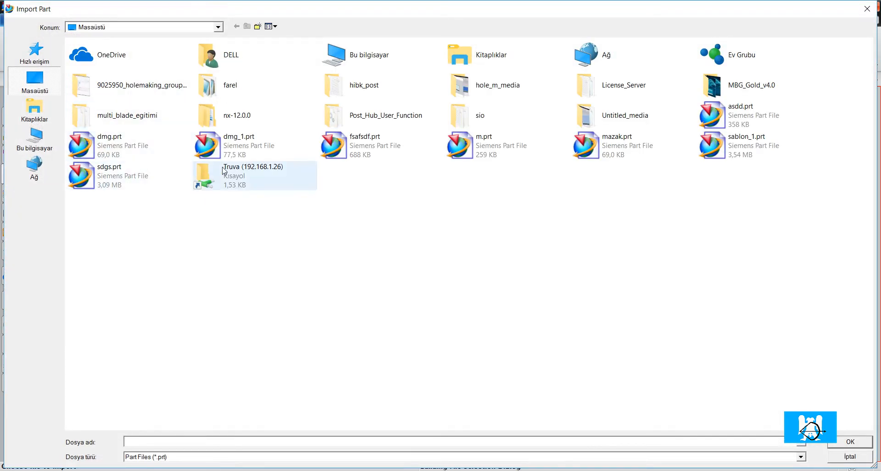
{"action": "double_click", "coordinate": [207, 146]}
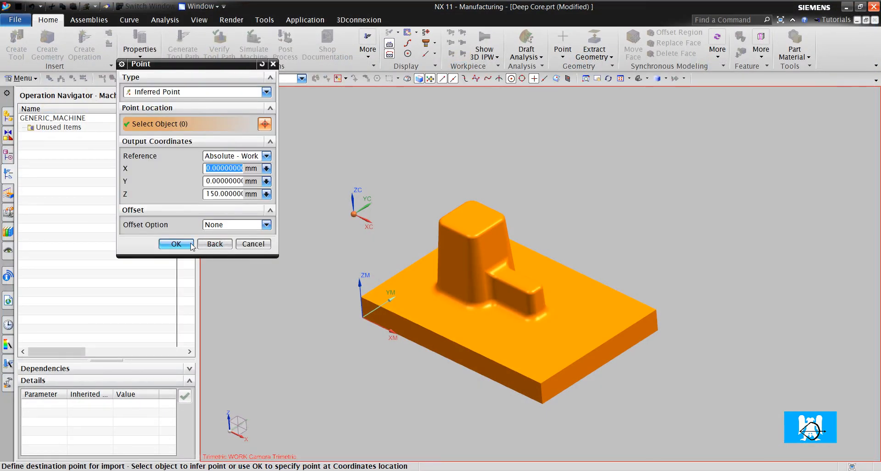
{"action": "left_click", "coordinate": [176, 244]}
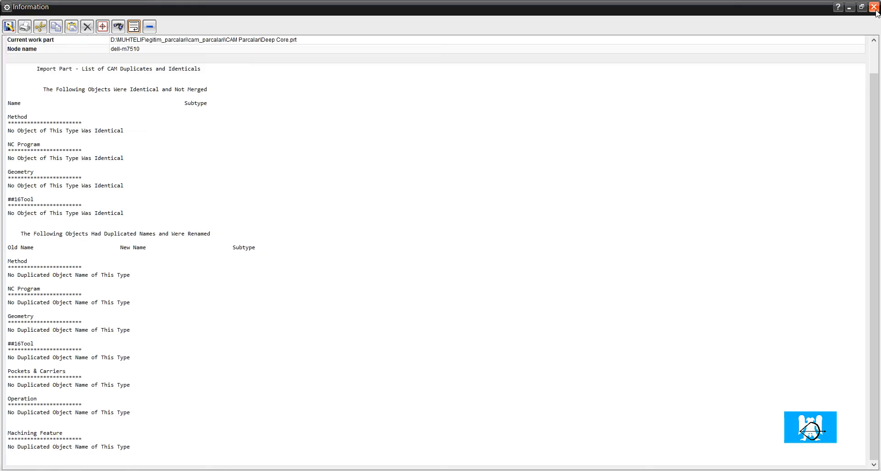
{"action": "left_click", "coordinate": [873, 7]}
{"action": "left_click", "coordinate": [214, 205]}
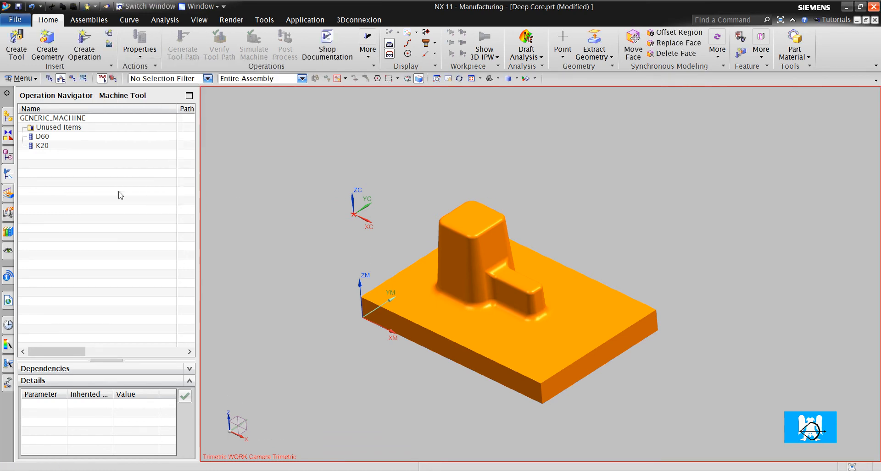
Inspect the imported D60 tool's dimensions, tool number and register numbers without changing them
{"action": "left_click", "coordinate": [46, 138]}
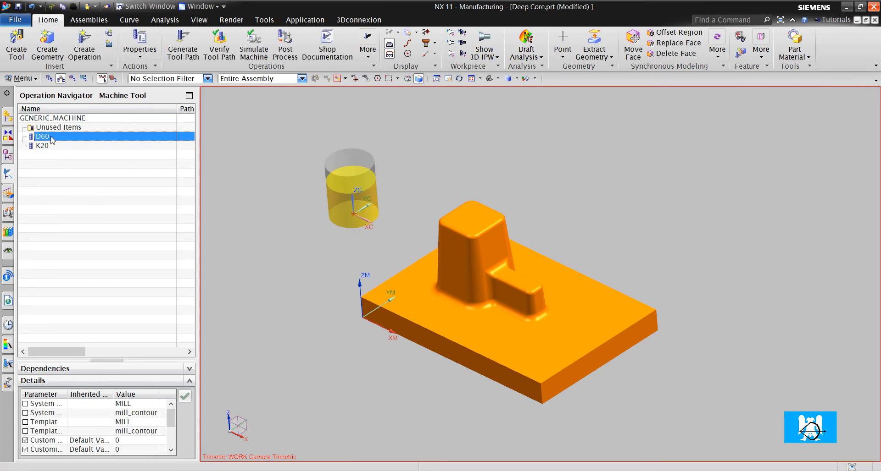
{"action": "double_click", "coordinate": [46, 136]}
{"action": "left_click_drag", "start_coordinate": [248, 326], "coordinate": [274, 333]}
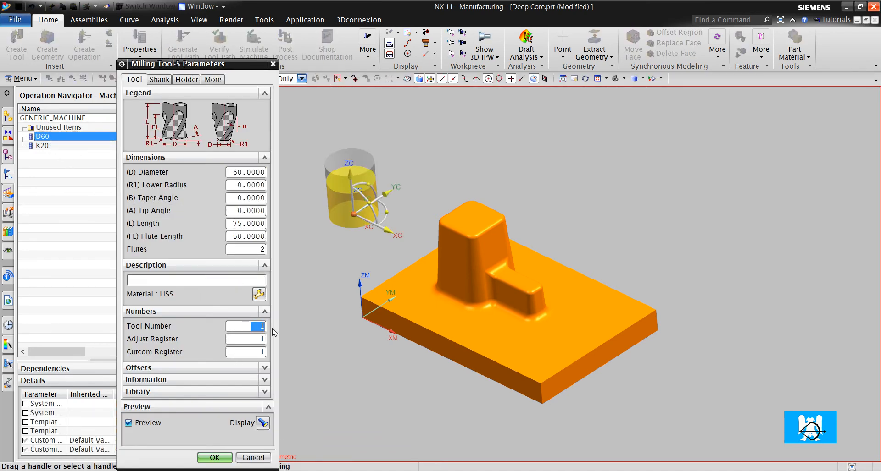
{"action": "double_click", "coordinate": [263, 339]}
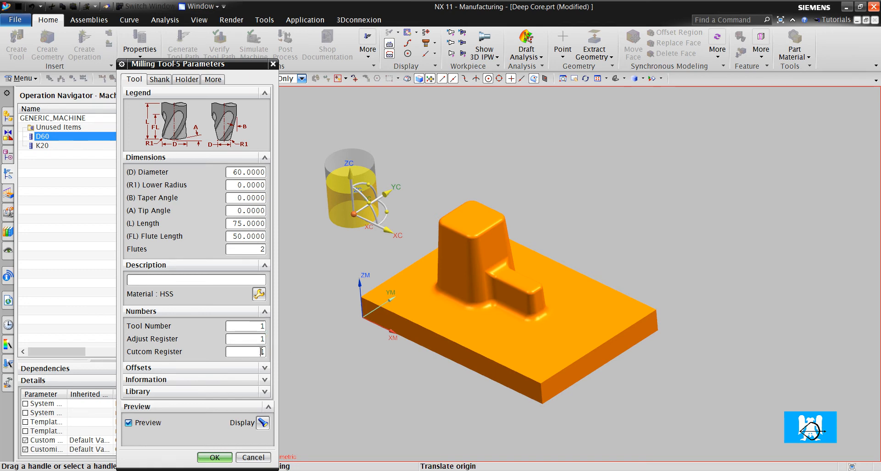
{"action": "left_click", "coordinate": [253, 458]}
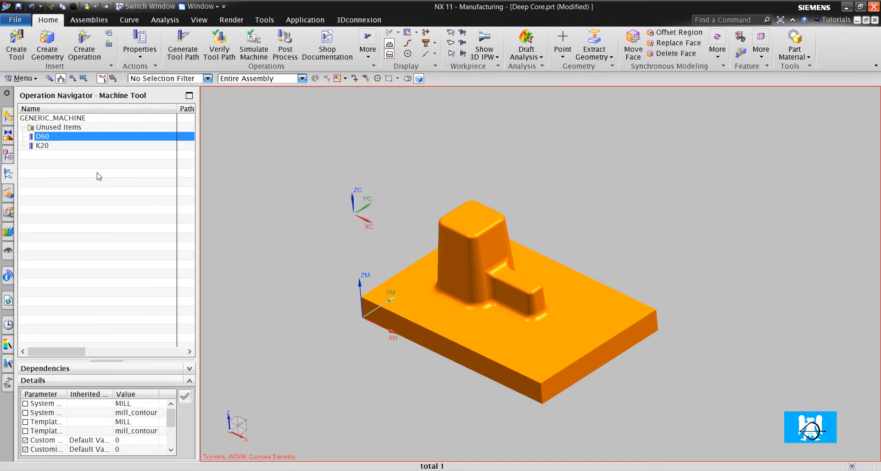
Inspect the imported K20 ball mill's dimensions, tool number and register numbers without changing them
{"action": "left_click", "coordinate": [46, 146]}
{"action": "left_click", "coordinate": [55, 173]}
{"action": "double_click", "coordinate": [46, 146]}
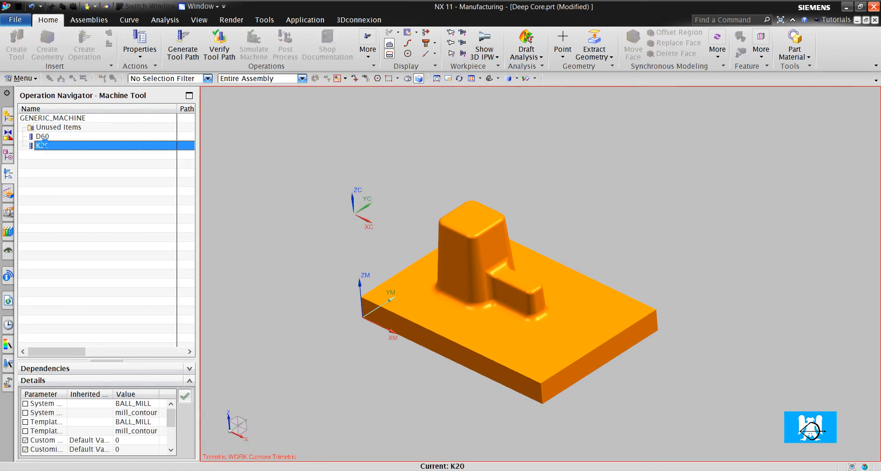
{"action": "left_click", "coordinate": [251, 303]}
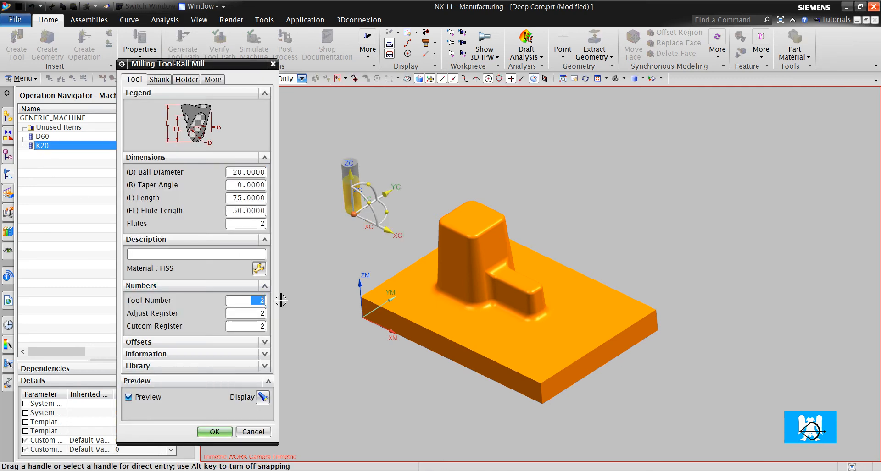
{"action": "key", "text": "Tab"}
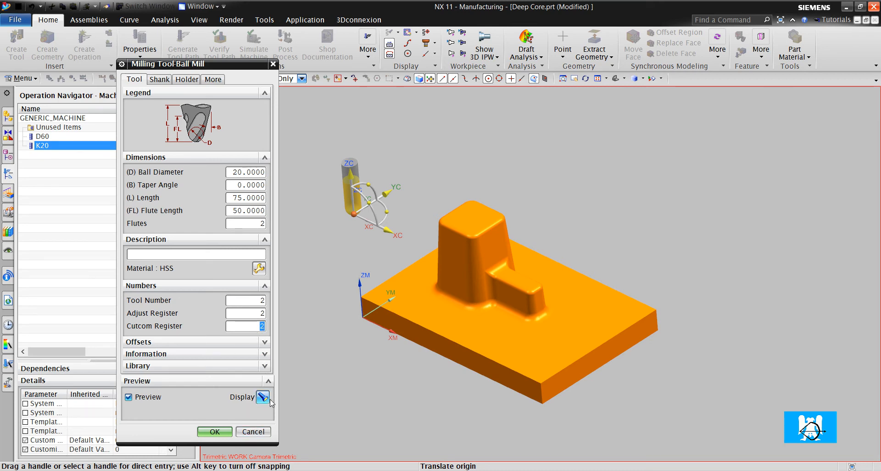
{"action": "left_click", "coordinate": [253, 432]}
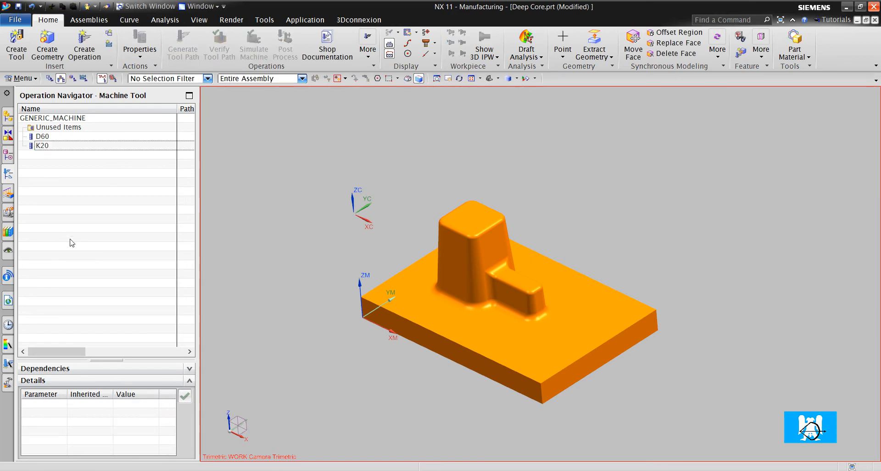
{"action": "scroll", "coordinate": [443, 273], "scroll_direction": "down", "scroll_amount": 5}
{"action": "scroll", "coordinate": [444, 276], "scroll_direction": "up", "scroll_amount": 8}
{"action": "scroll", "coordinate": [445, 277], "scroll_direction": "down", "scroll_amount": 7}
{"action": "scroll", "coordinate": [444, 278], "scroll_direction": "up", "scroll_amount": 4}
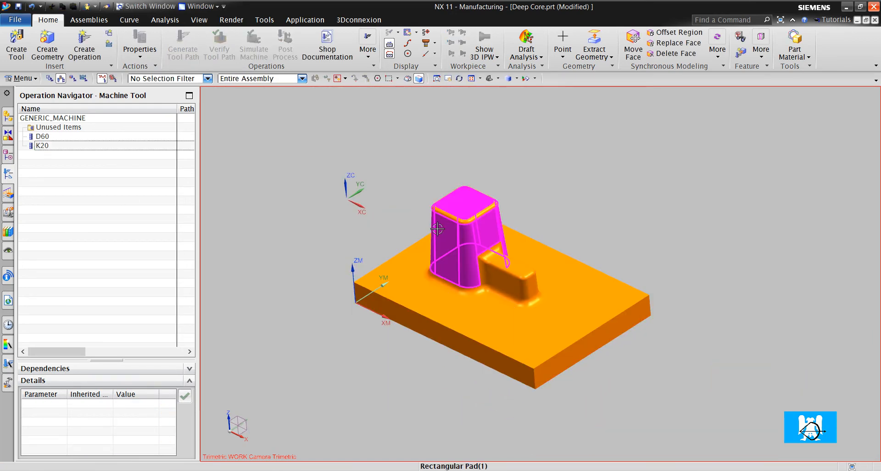
Show the geometry view and specify the core's solid body as the part geometry of WORKPIECE
{"action": "right_click", "coordinate": [78, 197]}
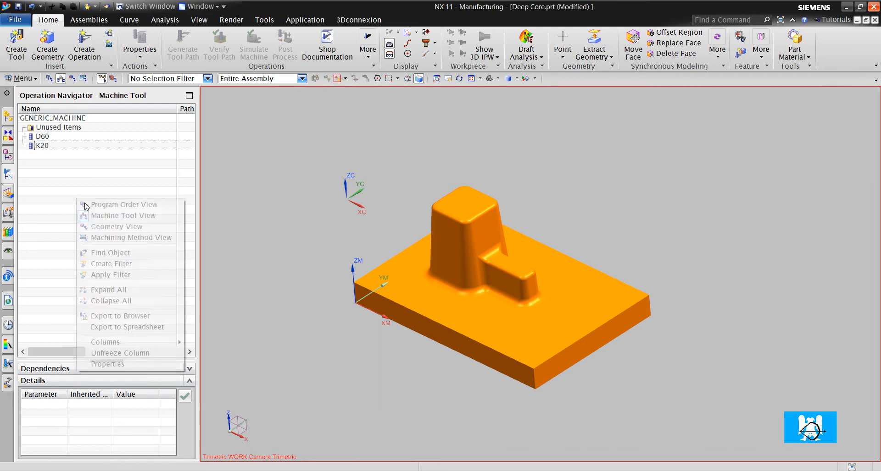
{"action": "left_click", "coordinate": [116, 226]}
{"action": "left_click", "coordinate": [23, 136]}
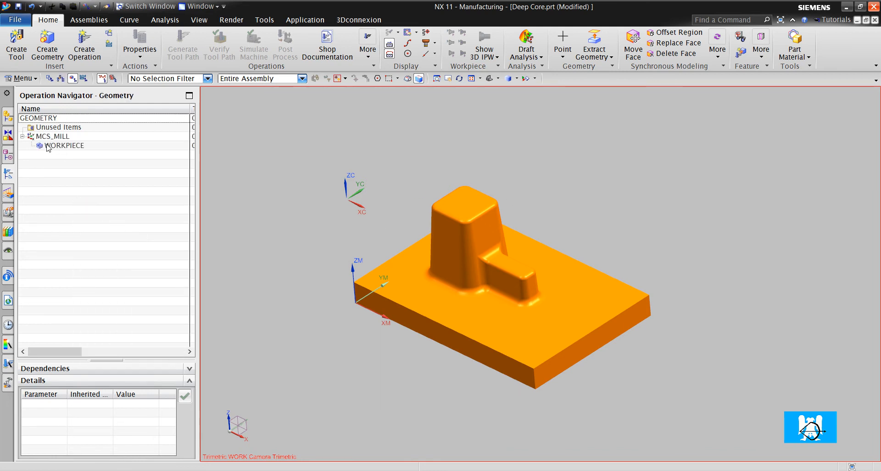
{"action": "double_click", "coordinate": [60, 146]}
{"action": "left_click", "coordinate": [249, 94]}
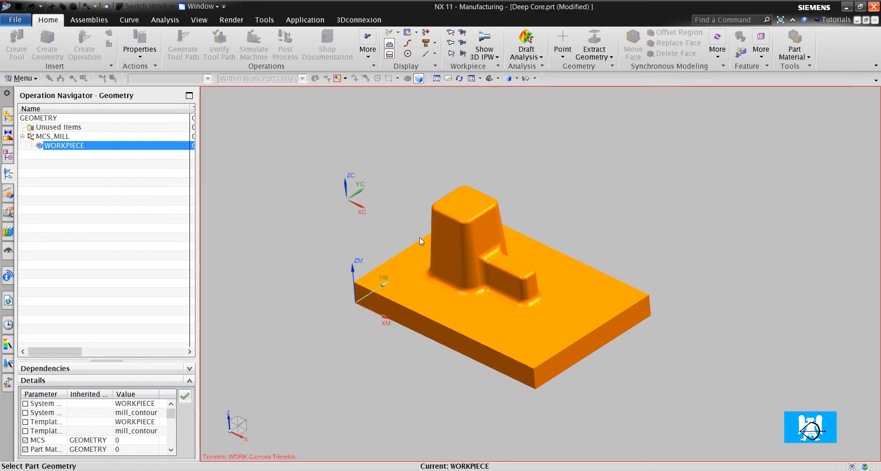
{"action": "left_click", "coordinate": [477, 292]}
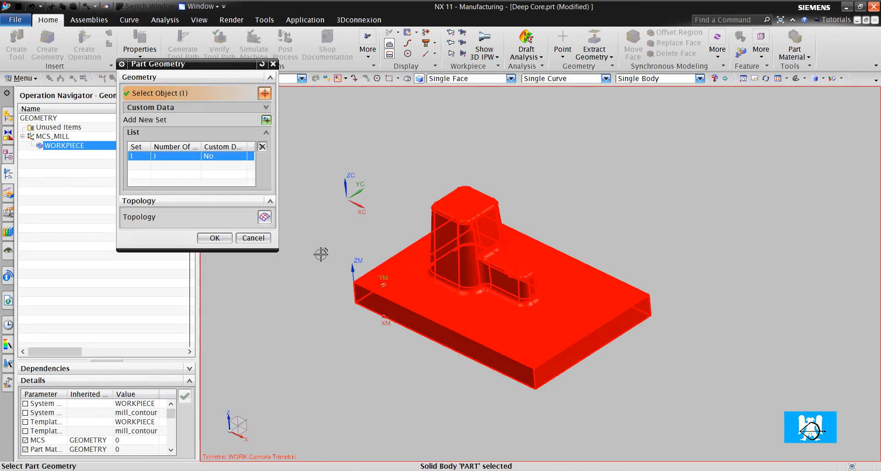
{"action": "left_click", "coordinate": [215, 238]}
Define the blank of WORKPIECE as a bounding block and accept the workpiece settings
{"action": "left_click", "coordinate": [249, 109]}
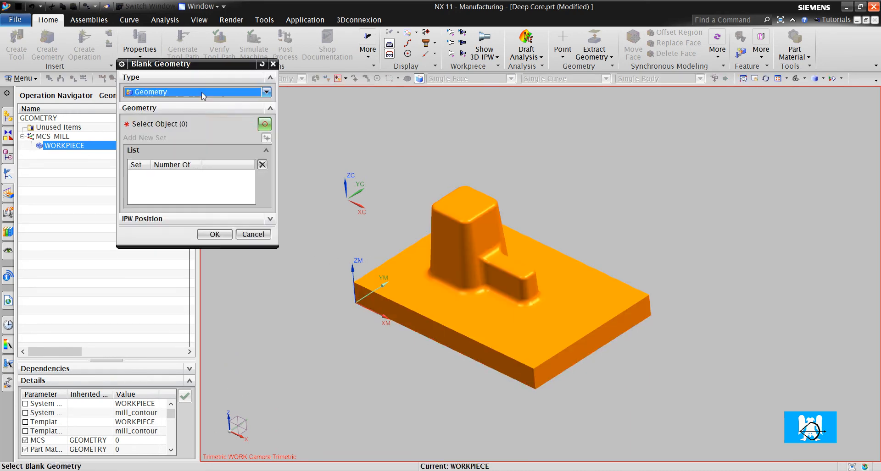
{"action": "left_click", "coordinate": [202, 91]}
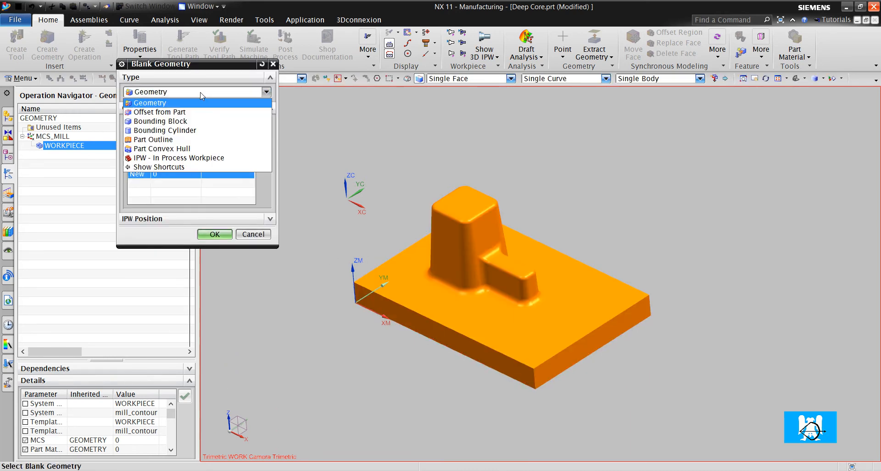
{"action": "left_click", "coordinate": [191, 122]}
{"action": "left_click", "coordinate": [213, 190]}
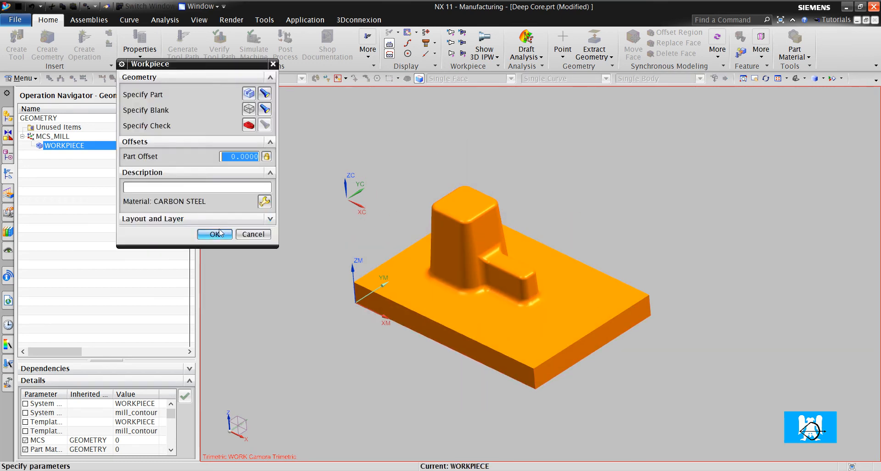
{"action": "left_click", "coordinate": [215, 234]}
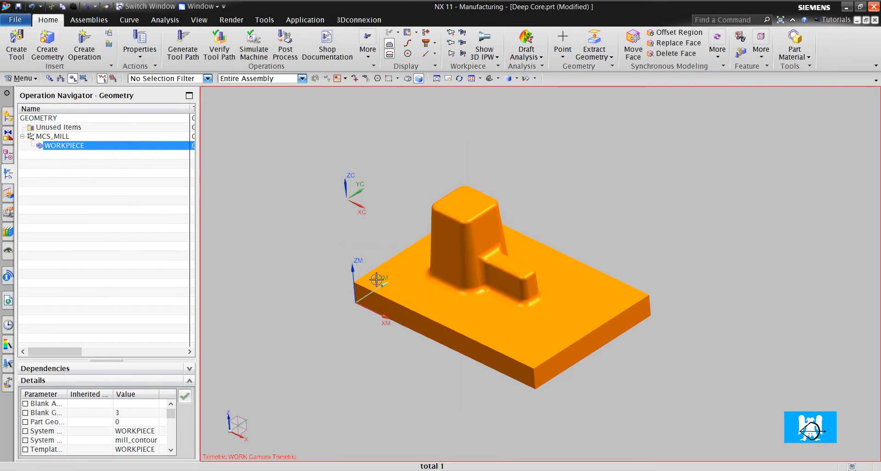
Create a mill_contour CAVITY_MILL operation using the D60 tool and the WORKPIECE geometry
{"action": "middle_click_drag", "start_coordinate": [420, 318], "coordinate": [407, 300], "text": "shift"}
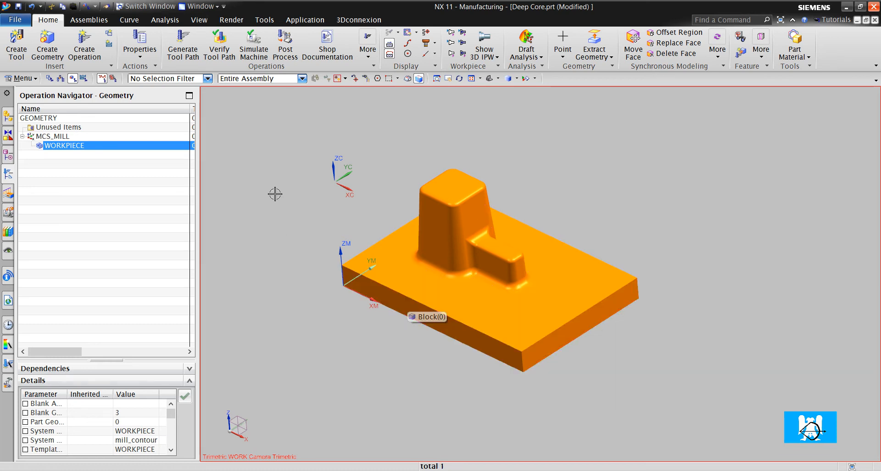
{"action": "left_click", "coordinate": [84, 44]}
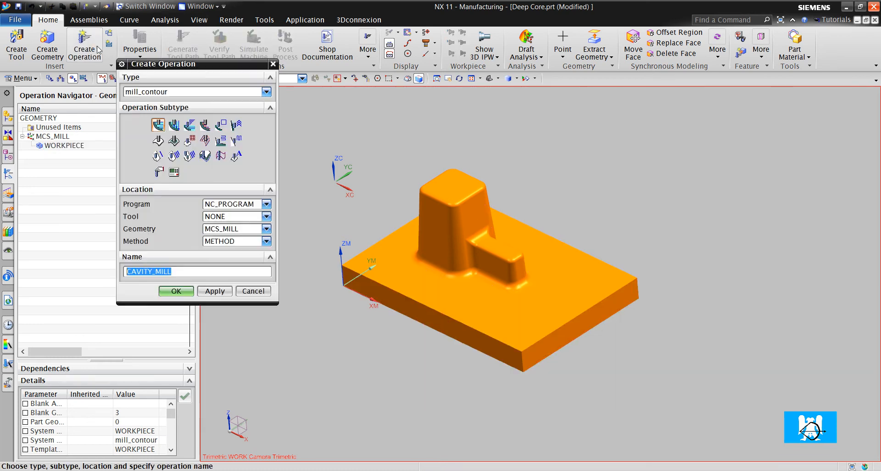
{"action": "left_click", "coordinate": [234, 216]}
{"action": "left_click", "coordinate": [232, 237]}
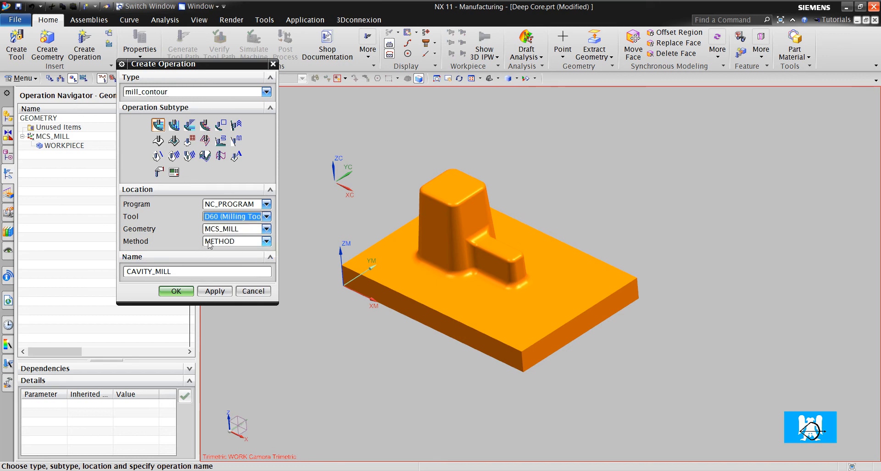
{"action": "left_click", "coordinate": [234, 229]}
{"action": "left_click", "coordinate": [221, 253]}
{"action": "left_click", "coordinate": [176, 292]}
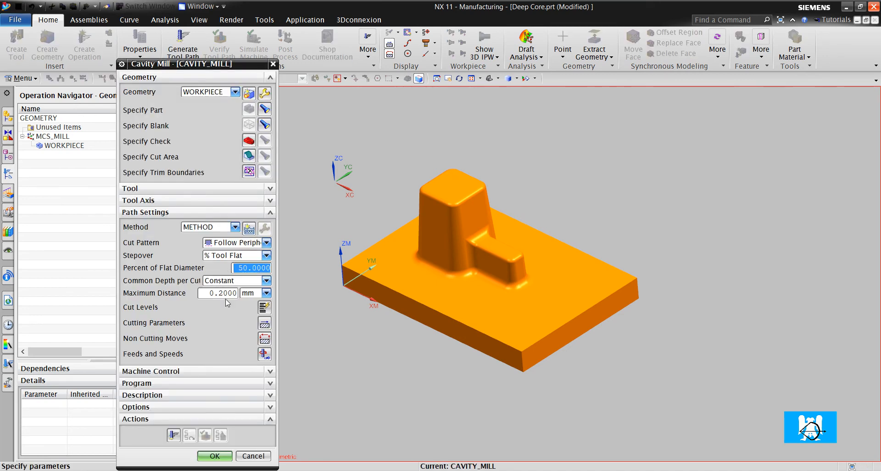
Set the cavity mill's maximum distance per cut to 3 mm, generate its tool path and accept the operation
{"action": "left_click", "coordinate": [225, 293]}
{"action": "type", "text": "3"}
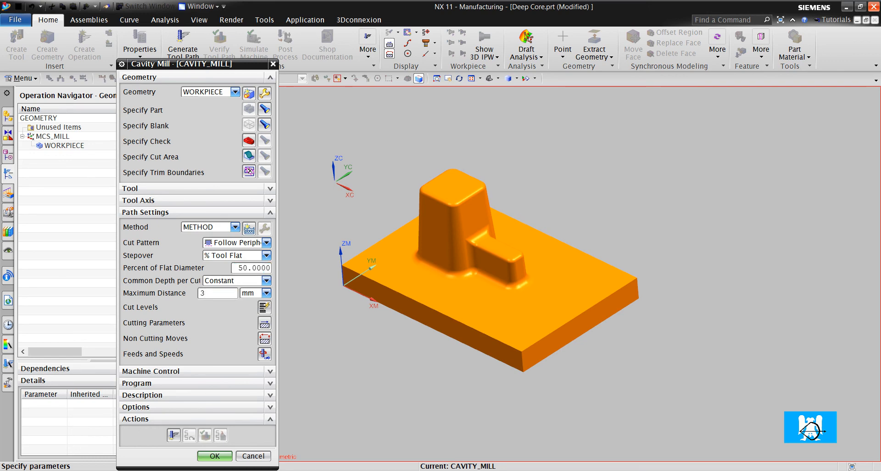
{"action": "left_click", "coordinate": [173, 436]}
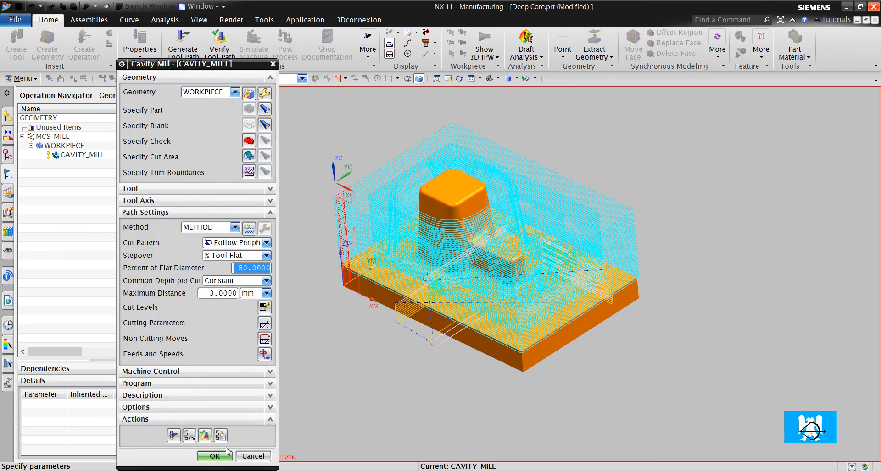
{"action": "left_click", "coordinate": [205, 456]}
Create a mill_contour ZLEVEL_PROFILE operation using the K20 ball mill on the WORKPIECE geometry
{"action": "left_click", "coordinate": [83, 47]}
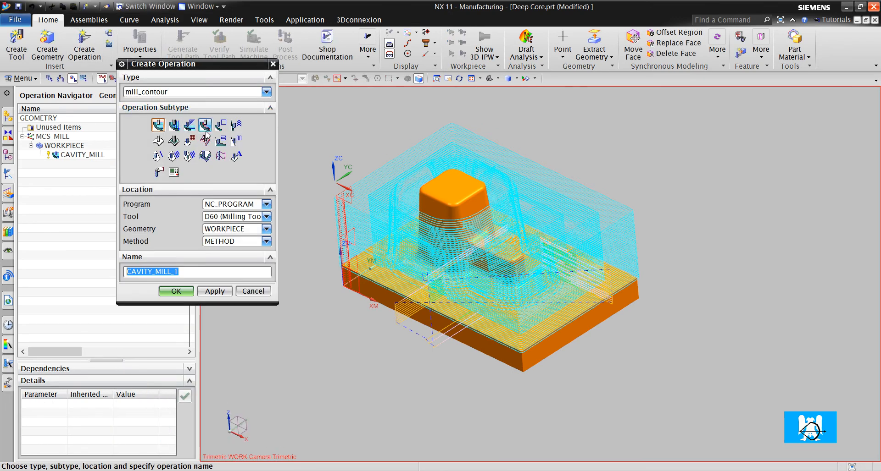
{"action": "left_click", "coordinate": [221, 124]}
{"action": "left_click", "coordinate": [225, 217]}
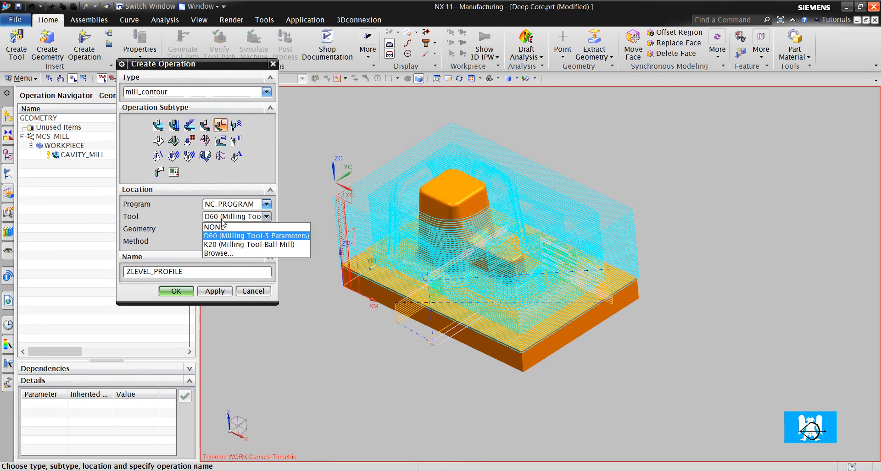
{"action": "left_click", "coordinate": [227, 244]}
{"action": "left_click", "coordinate": [176, 291]}
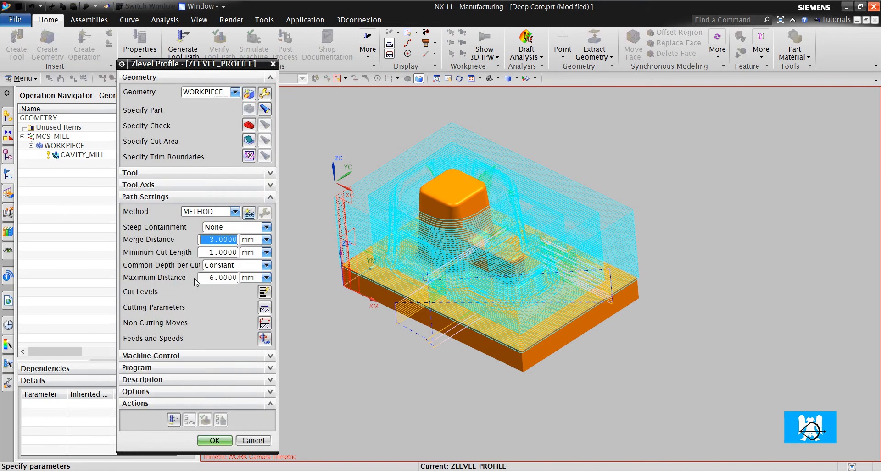
Set the ZLEVEL_PROFILE operation's maximum distance per cut to 1 mm, generate its tool path and accept the operation
{"action": "left_click", "coordinate": [212, 278]}
{"action": "type", "text": "1"}
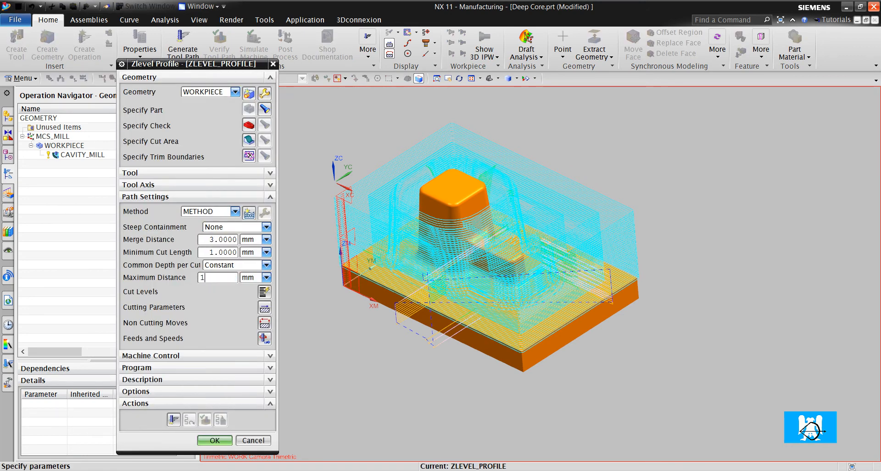
{"action": "left_click", "coordinate": [173, 421]}
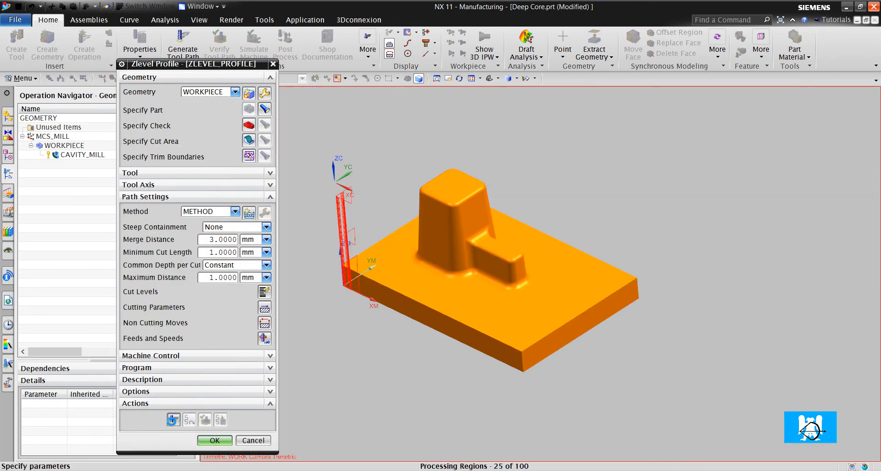
{"action": "left_click", "coordinate": [222, 441]}
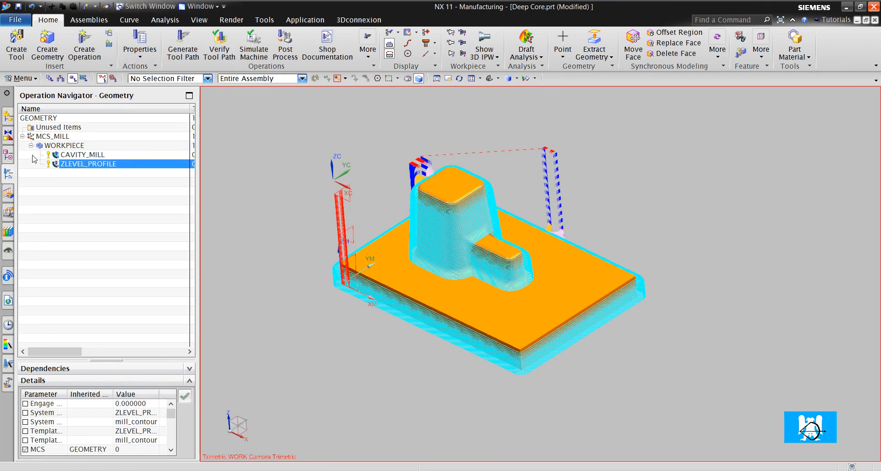
Delete all model history features of Deep Core, from Block (0) through Block (8), leaving only the CAM setup
{"action": "left_click", "coordinate": [8, 156]}
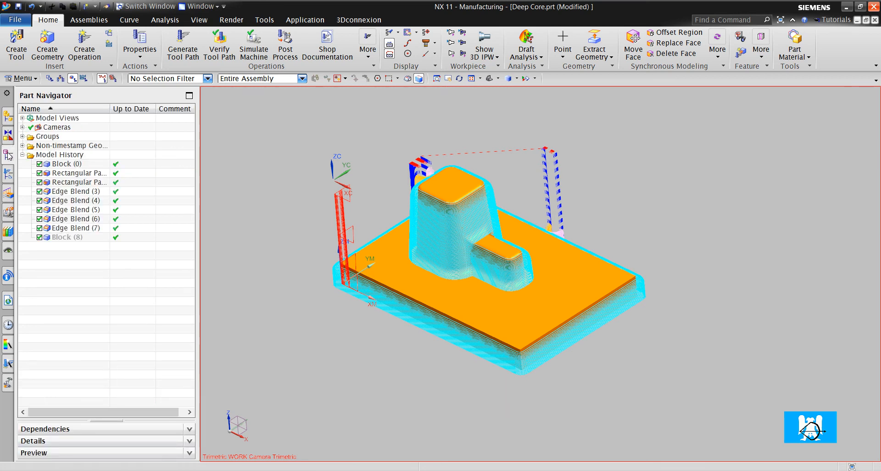
{"action": "left_click", "coordinate": [63, 167]}
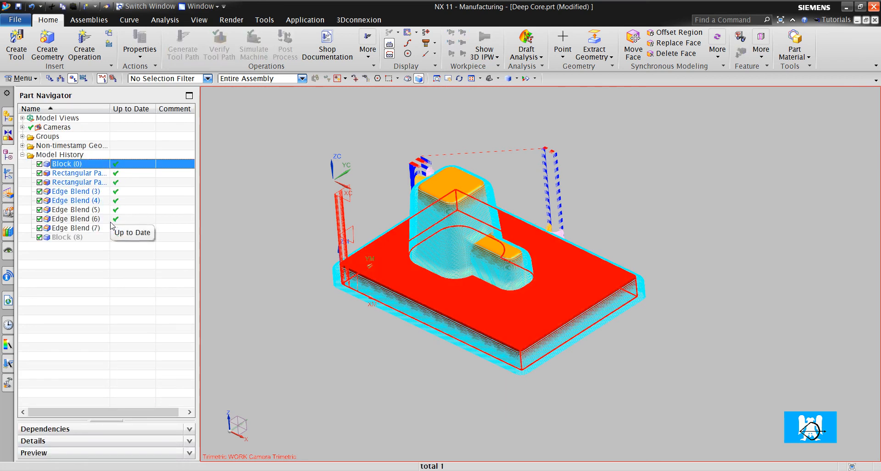
{"action": "left_click", "coordinate": [82, 238], "text": "shift"}
{"action": "right_click", "coordinate": [98, 212]}
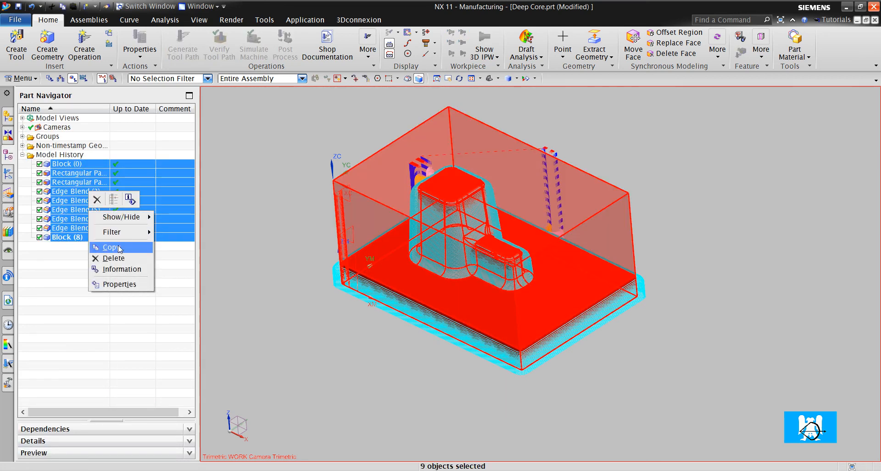
{"action": "left_click", "coordinate": [120, 259]}
Save the geometry-free CAM setup under the new name temp_2 on the desktop and close all parts
{"action": "left_click", "coordinate": [16, 20]}
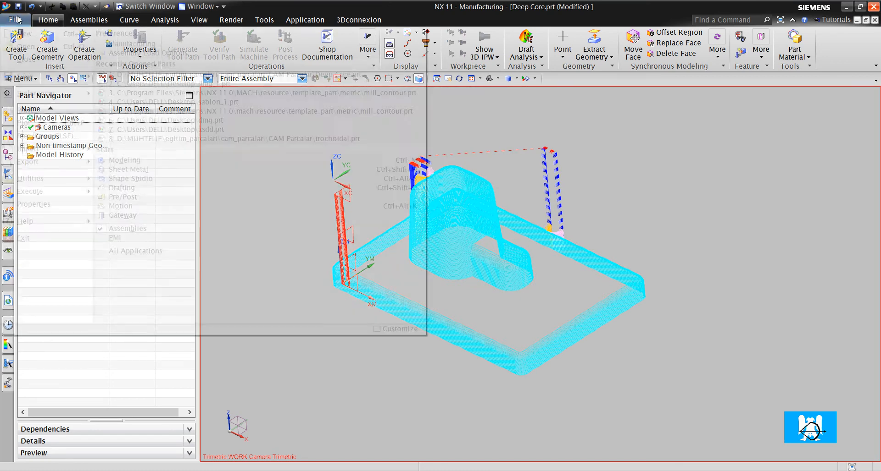
{"action": "mouse_move", "coordinate": [54, 76]}
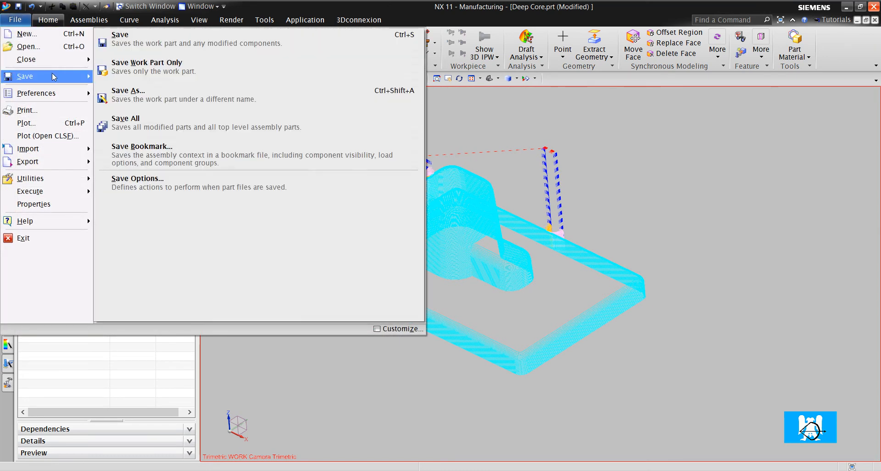
{"action": "left_click", "coordinate": [137, 95]}
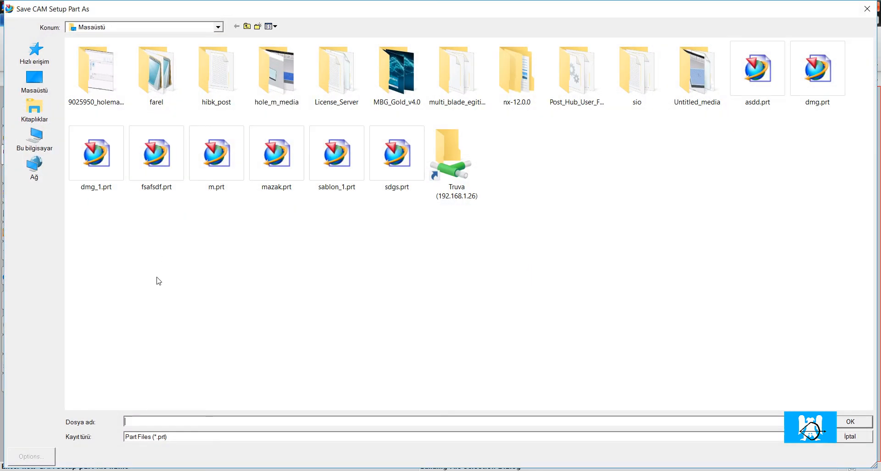
{"action": "type", "text": "temp_2"}
{"action": "key", "text": "Return"}
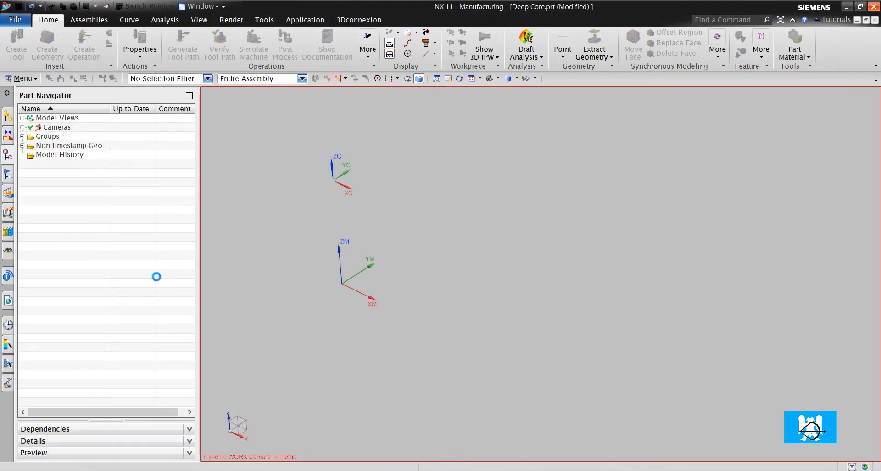
{"action": "left_click", "coordinate": [15, 20]}
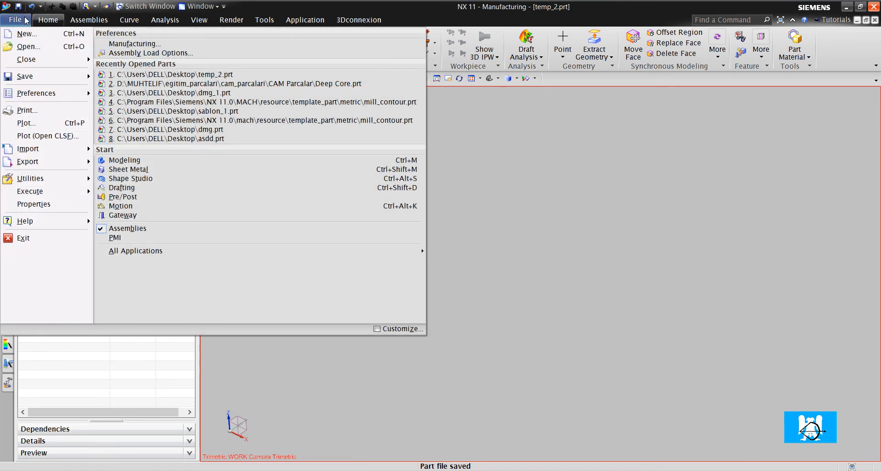
{"action": "mouse_move", "coordinate": [46, 59]}
{"action": "left_click", "coordinate": [119, 72]}
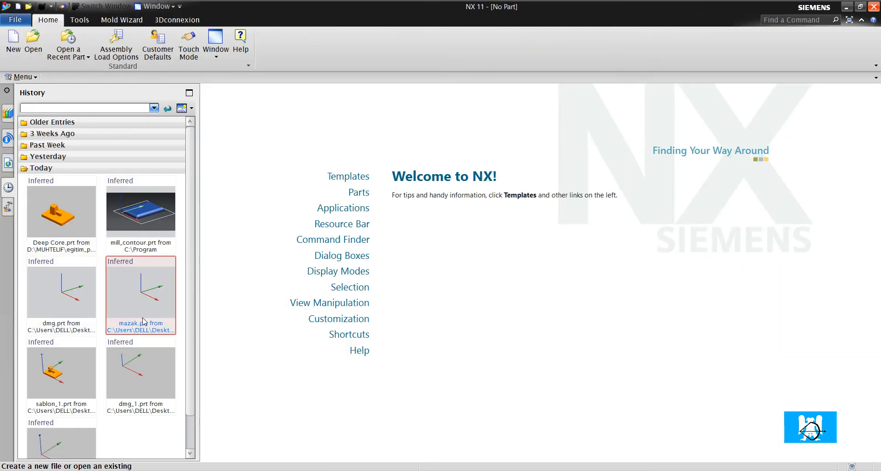
Open Joy Cavity.prt from D:\MUHTELIF\egitim_parcalari\cam_parcalari\CAM Parcalar and accept the update event list
{"action": "scroll", "coordinate": [142, 331], "scroll_direction": "down", "scroll_amount": 2}
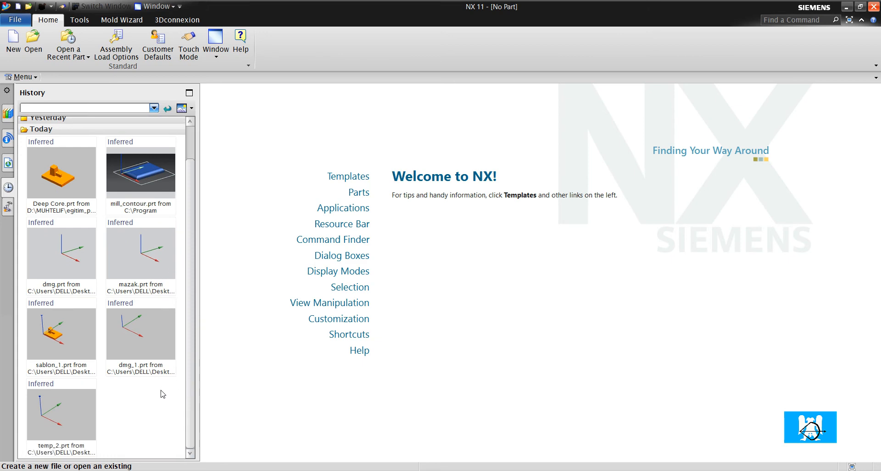
{"action": "scroll", "coordinate": [69, 239], "scroll_direction": "up", "scroll_amount": 2}
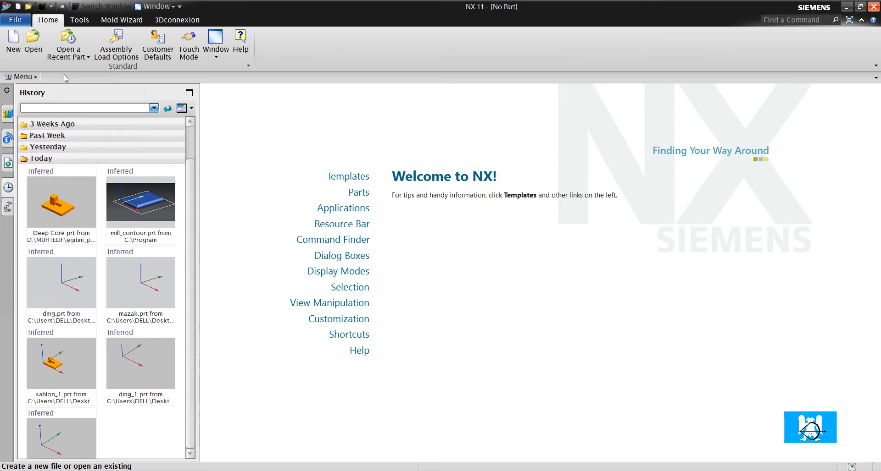
{"action": "left_click", "coordinate": [36, 50]}
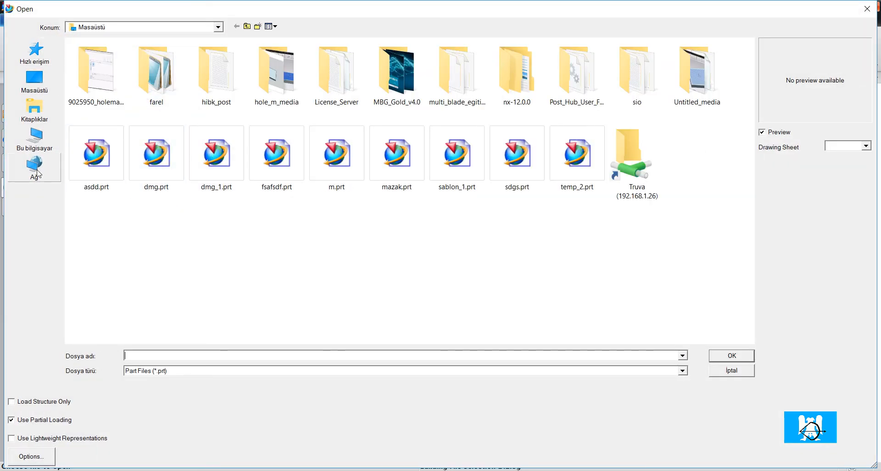
{"action": "left_click", "coordinate": [35, 137]}
{"action": "double_click", "coordinate": [234, 135]}
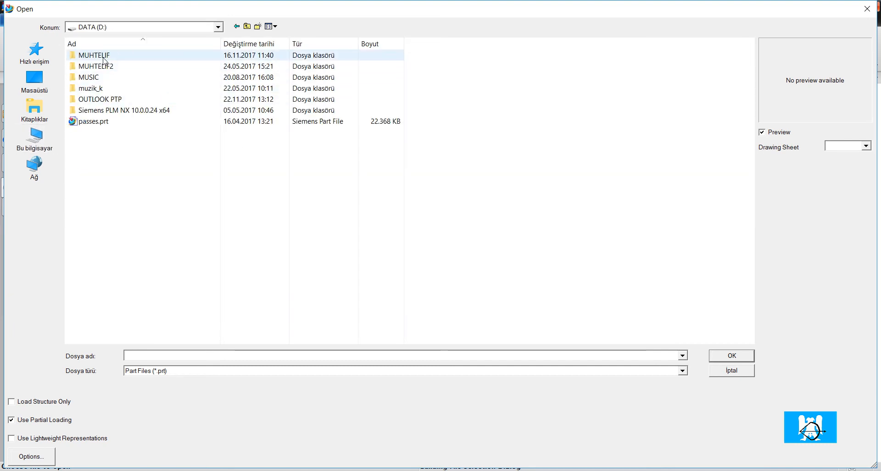
{"action": "double_click", "coordinate": [112, 68]}
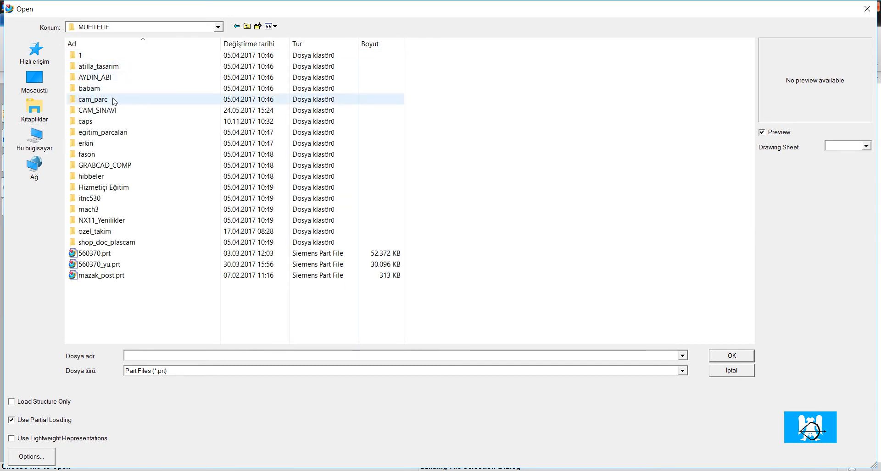
{"action": "double_click", "coordinate": [115, 134]}
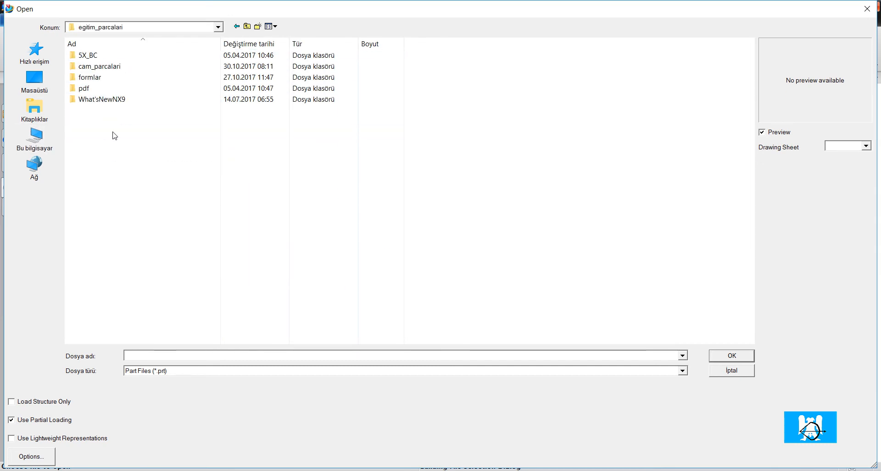
{"action": "double_click", "coordinate": [106, 66]}
{"action": "double_click", "coordinate": [107, 88]}
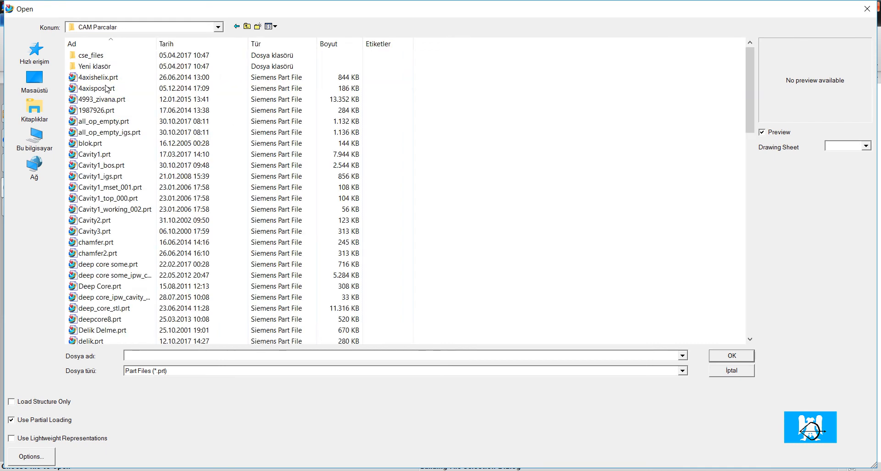
{"action": "left_click", "coordinate": [107, 169]}
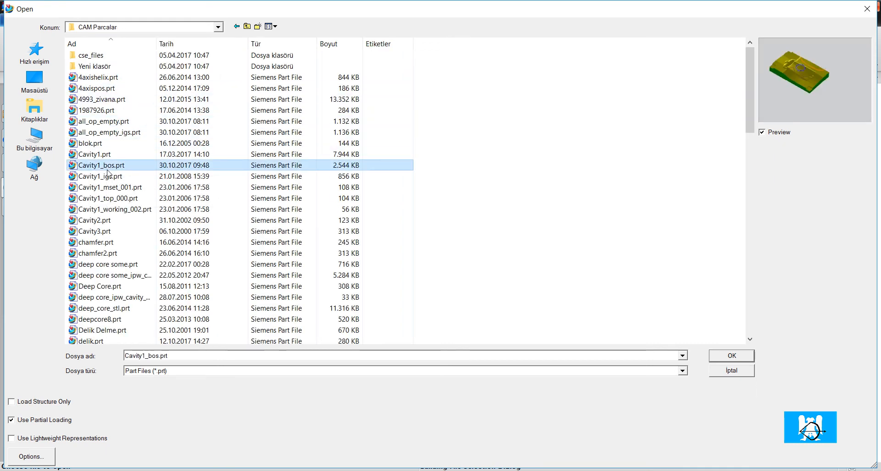
{"action": "key", "text": "j"}
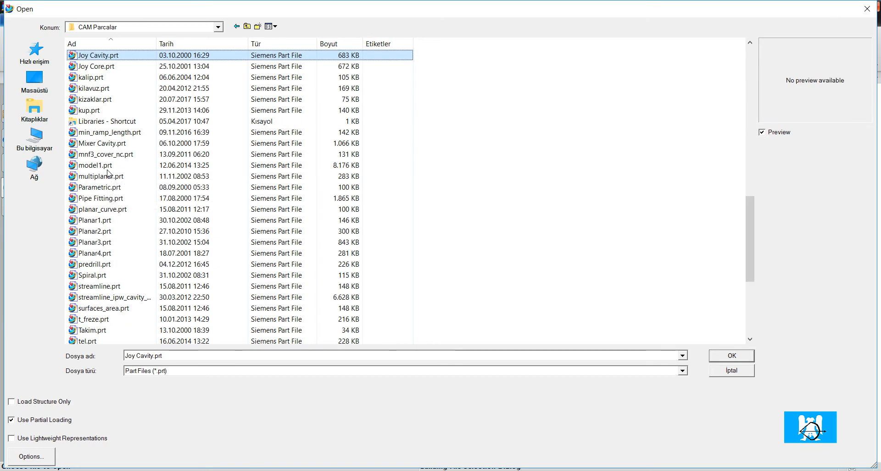
{"action": "key", "text": "Return"}
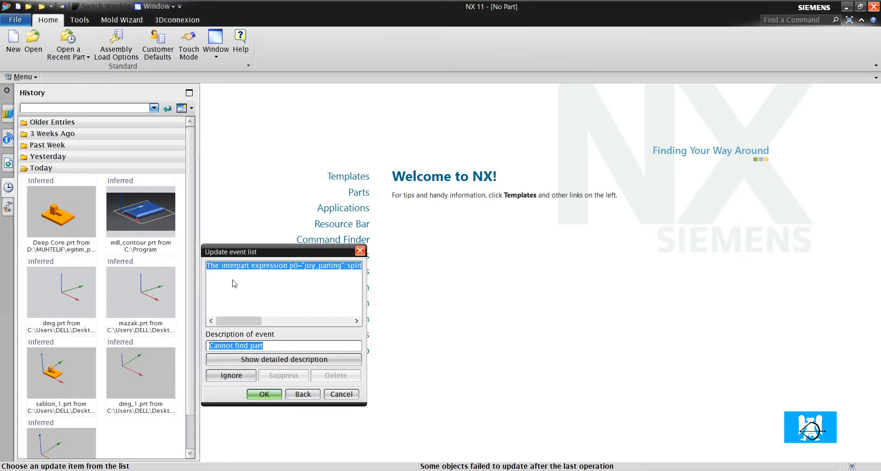
{"action": "left_click", "coordinate": [264, 397]}
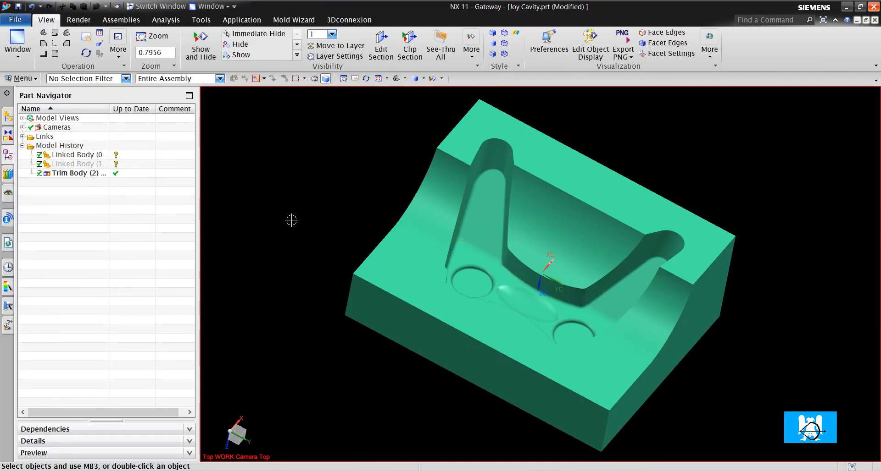
Import temp_2.prt with its CAM objects into the cavity part at scale 1, placed at point 0, 0, 0
{"action": "left_click", "coordinate": [15, 20]}
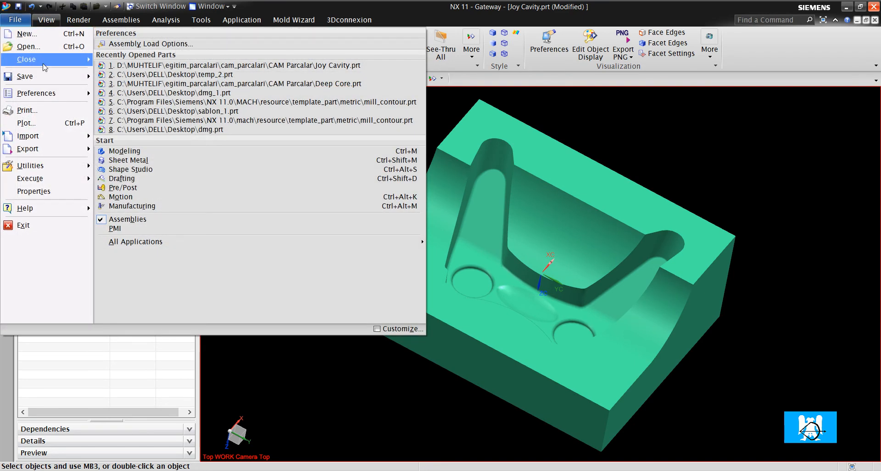
{"action": "mouse_move", "coordinate": [50, 139]}
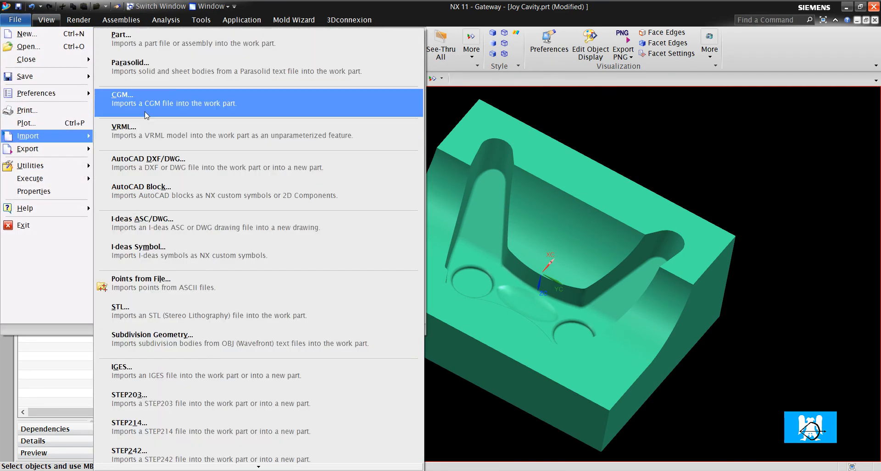
{"action": "left_click", "coordinate": [121, 38]}
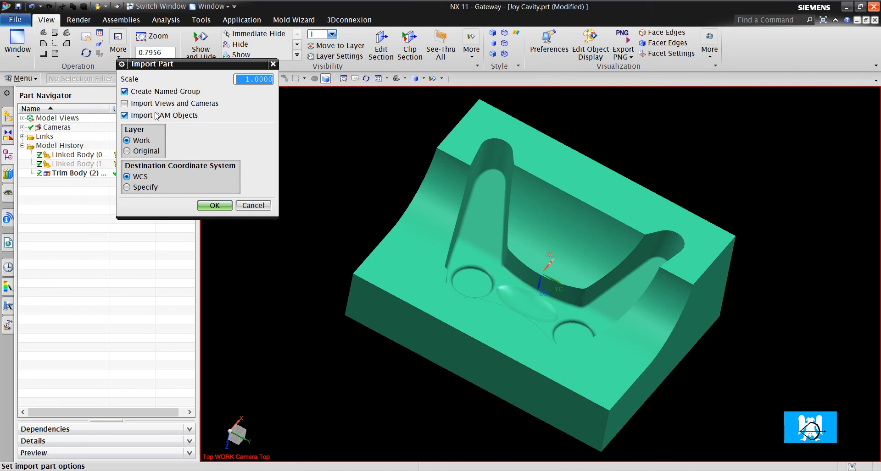
{"action": "left_click", "coordinate": [215, 205]}
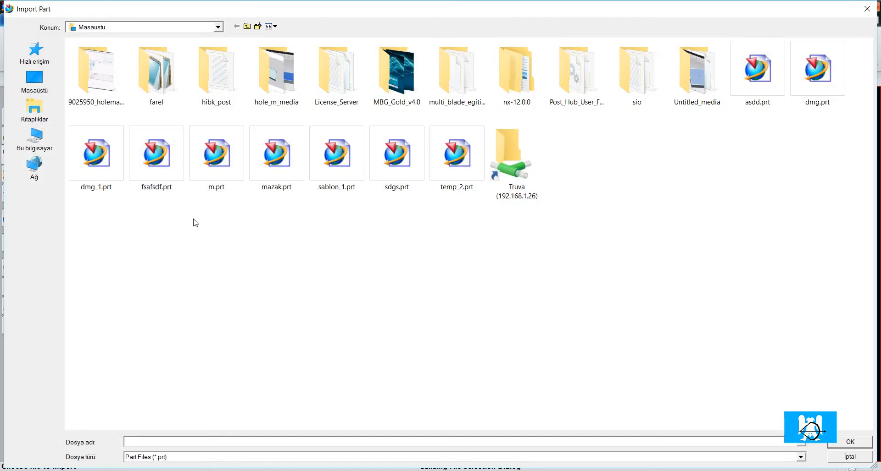
{"action": "double_click", "coordinate": [447, 159]}
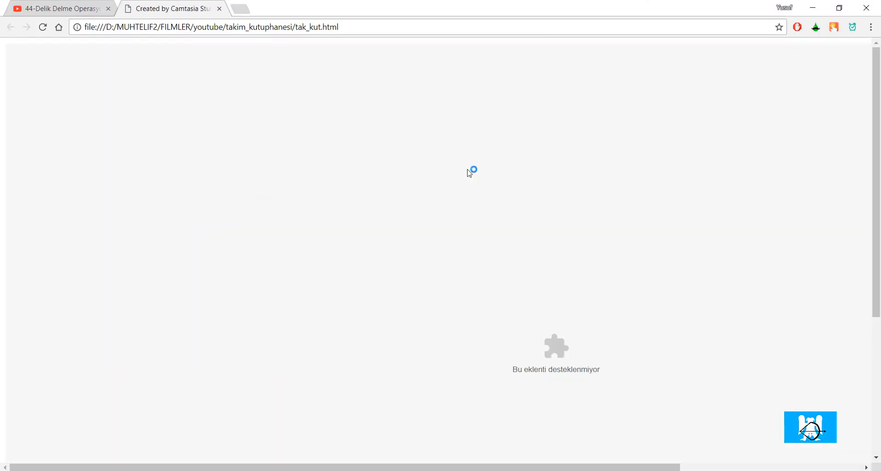
{"action": "left_click", "coordinate": [219, 9]}
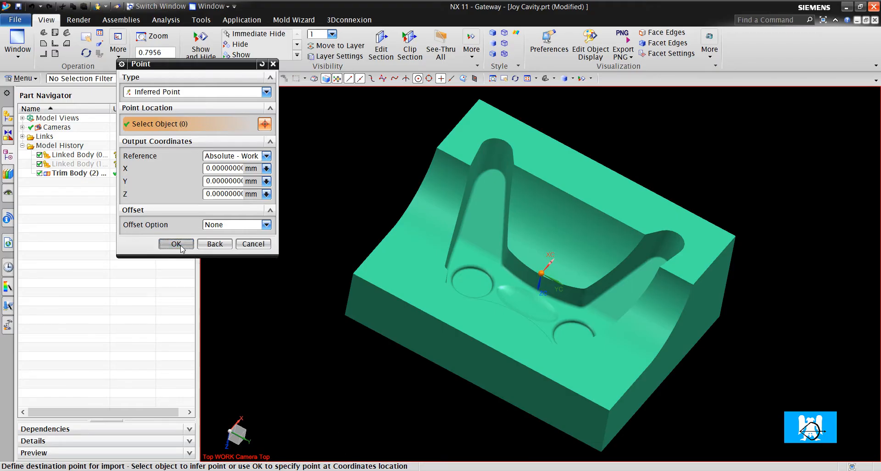
{"action": "left_click", "coordinate": [180, 246]}
{"action": "left_click", "coordinate": [228, 204]}
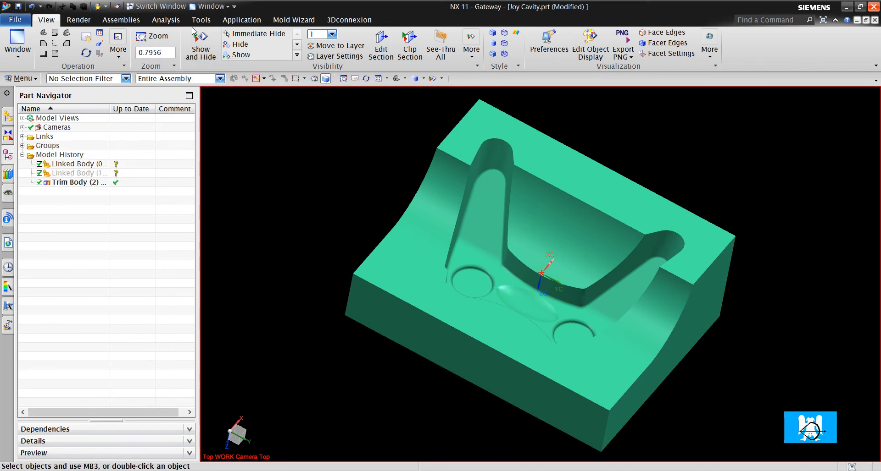
Switch to the Manufacturing application and list the imported tools in machine tool view, expanding K20 to show its operation
{"action": "left_click", "coordinate": [241, 20]}
{"action": "left_click", "coordinate": [183, 43]}
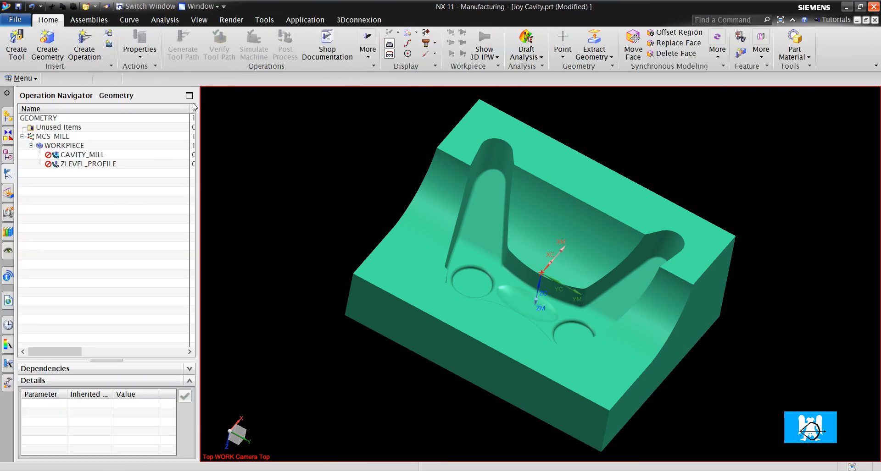
{"action": "left_click", "coordinate": [102, 157]}
{"action": "right_click", "coordinate": [80, 212]}
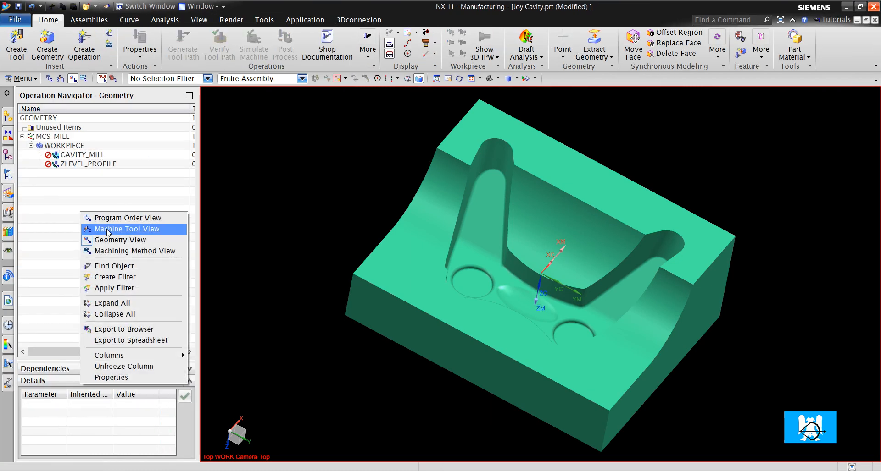
{"action": "left_click", "coordinate": [109, 229]}
{"action": "left_click", "coordinate": [43, 137]}
{"action": "left_click", "coordinate": [44, 146]}
{"action": "left_click", "coordinate": [23, 146]}
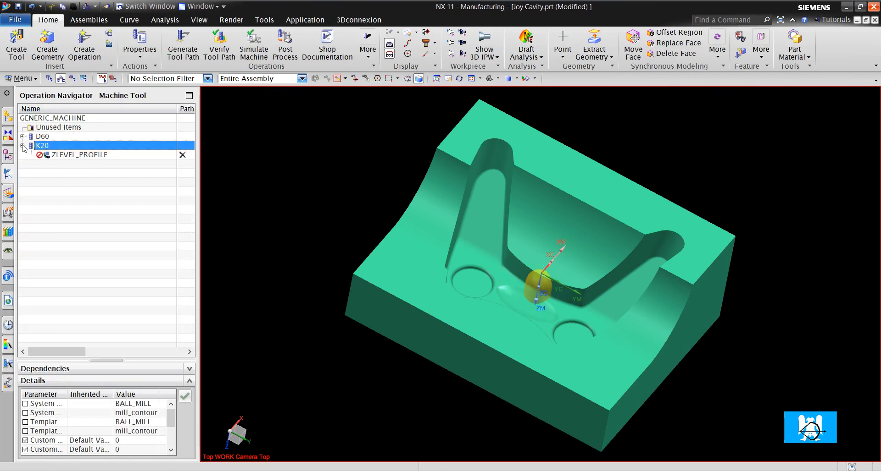
Return the Operation Navigator to geometry view and select the imported ZLEVEL_PROFILE operation
{"action": "right_click", "coordinate": [56, 198]}
{"action": "left_click", "coordinate": [93, 229]}
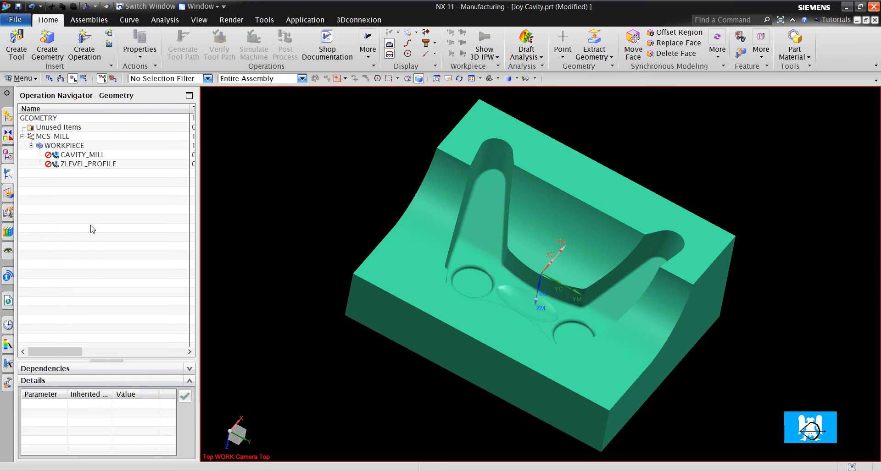
{"action": "left_click", "coordinate": [69, 159]}
{"action": "scroll", "coordinate": [451, 232], "scroll_direction": "down", "scroll_amount": 4}
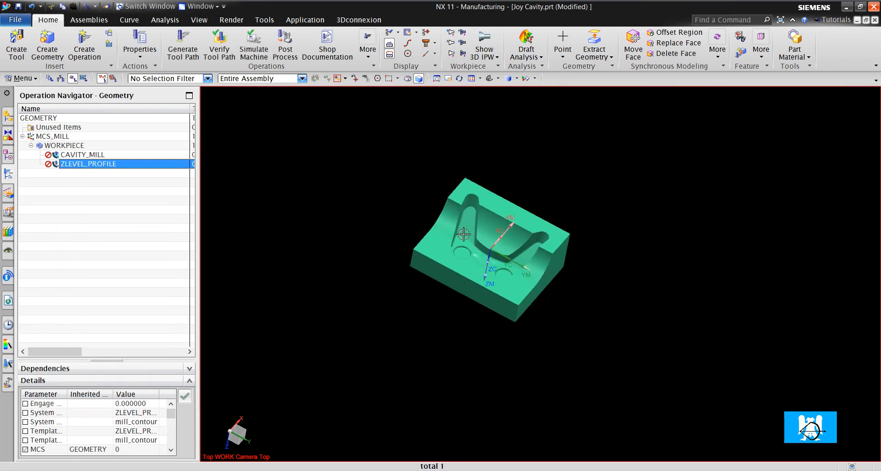
Assign the solid cavity block as the part geometry of the WORKPIECE group
{"action": "scroll", "coordinate": [460, 235], "scroll_direction": "up", "scroll_amount": 4}
{"action": "double_click", "coordinate": [90, 146]}
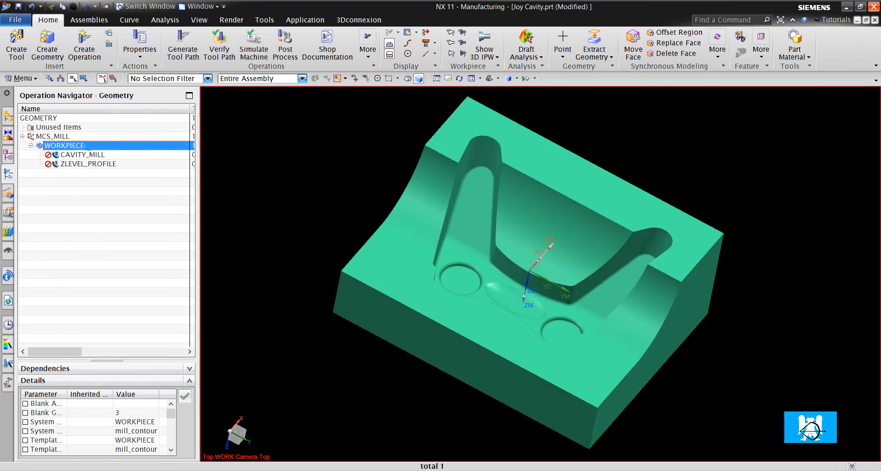
{"action": "left_click", "coordinate": [249, 94]}
{"action": "left_click", "coordinate": [571, 210]}
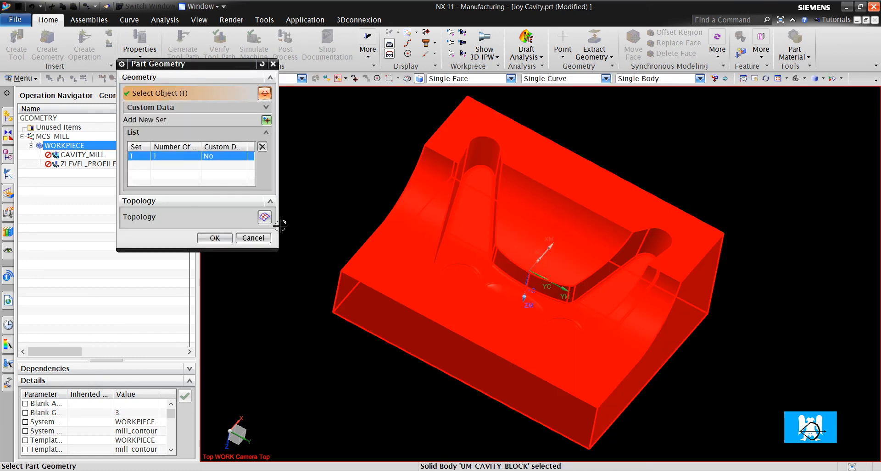
{"action": "left_click", "coordinate": [210, 238]}
{"action": "left_click", "coordinate": [215, 234]}
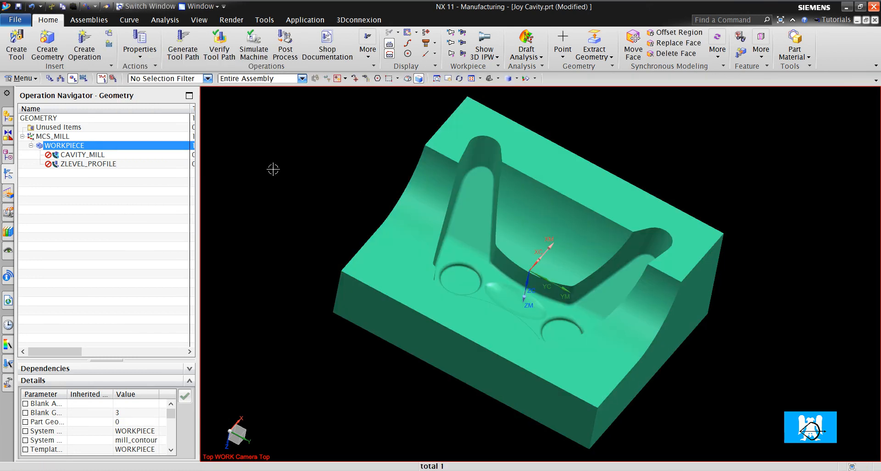
Reorient MCS_MILL by flipping its Z axis to point out of the cavity and aligning its X axis with the block's side-face direction
{"action": "left_click", "coordinate": [63, 136]}
{"action": "double_click", "coordinate": [63, 136]}
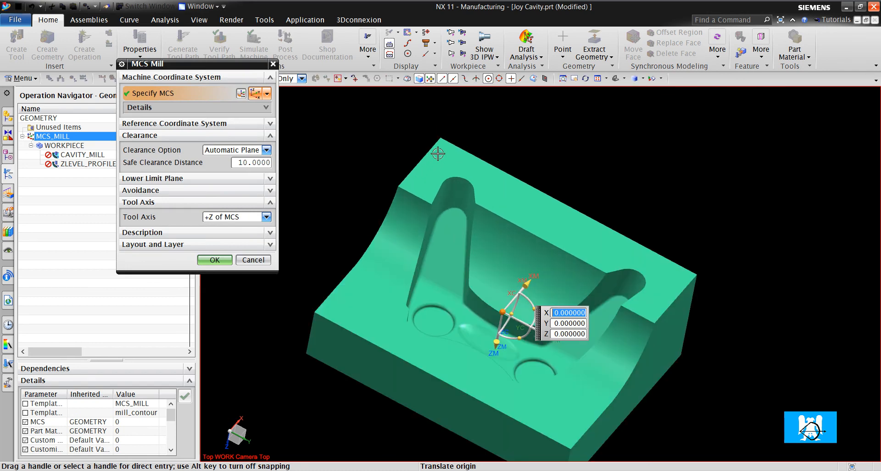
{"action": "double_click", "coordinate": [495, 348]}
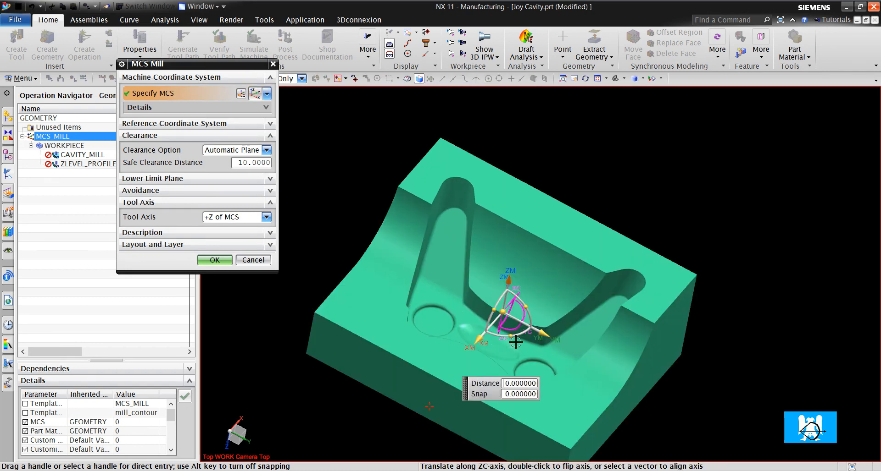
{"action": "left_click", "coordinate": [479, 340]}
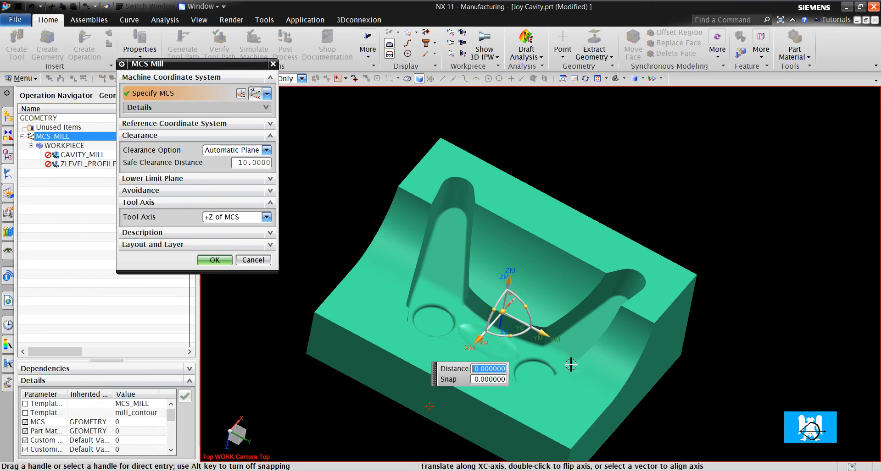
{"action": "left_click", "coordinate": [641, 380]}
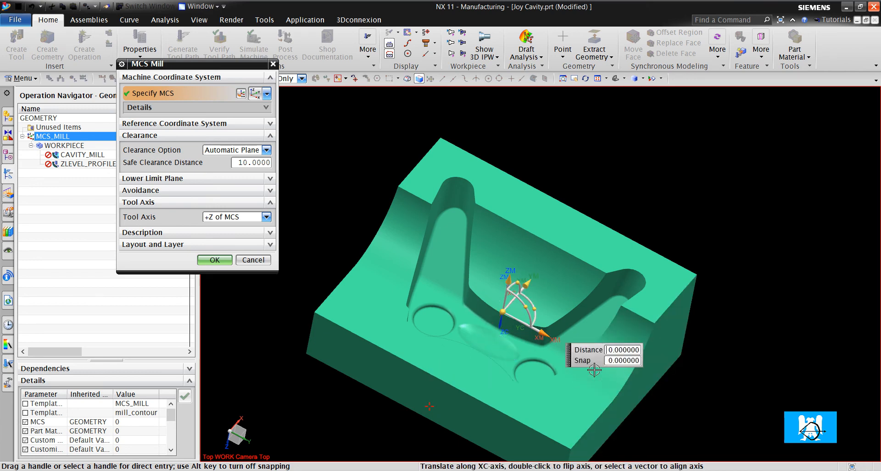
{"action": "left_click", "coordinate": [214, 260]}
Generate and accept the tool paths of all operations under WORKPIECE, and view and dismiss the generation warnings
{"action": "double_click", "coordinate": [79, 146]}
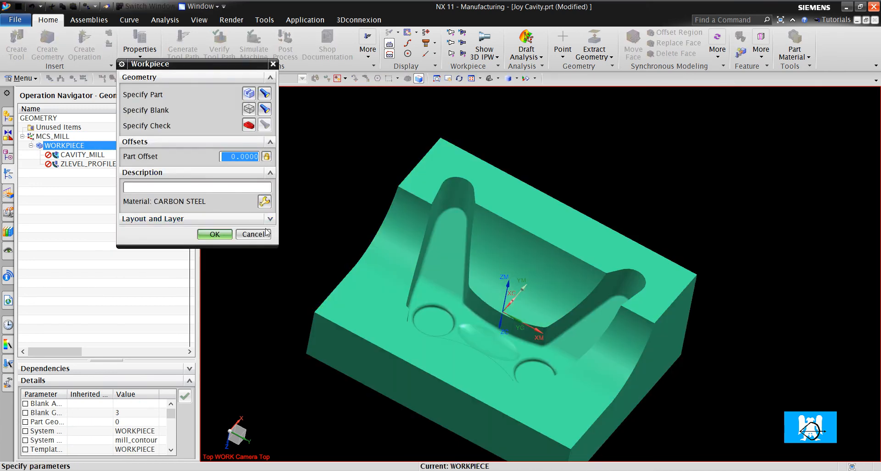
{"action": "left_click", "coordinate": [252, 234]}
{"action": "right_click", "coordinate": [87, 148]}
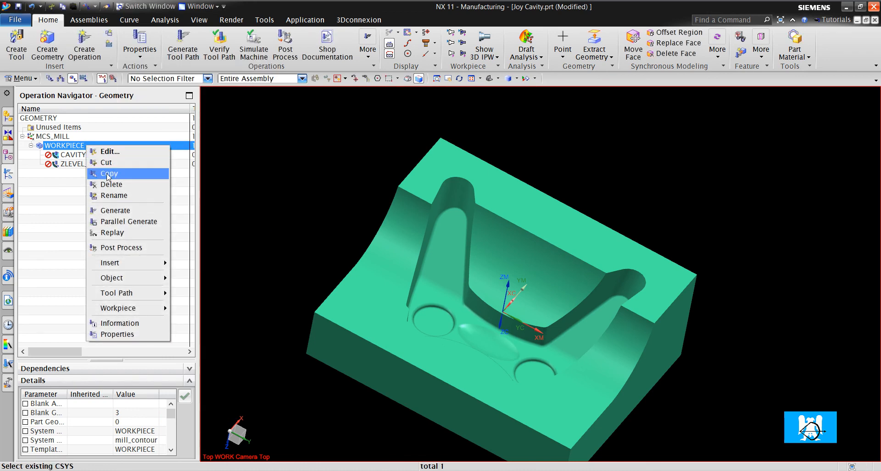
{"action": "left_click", "coordinate": [121, 210]}
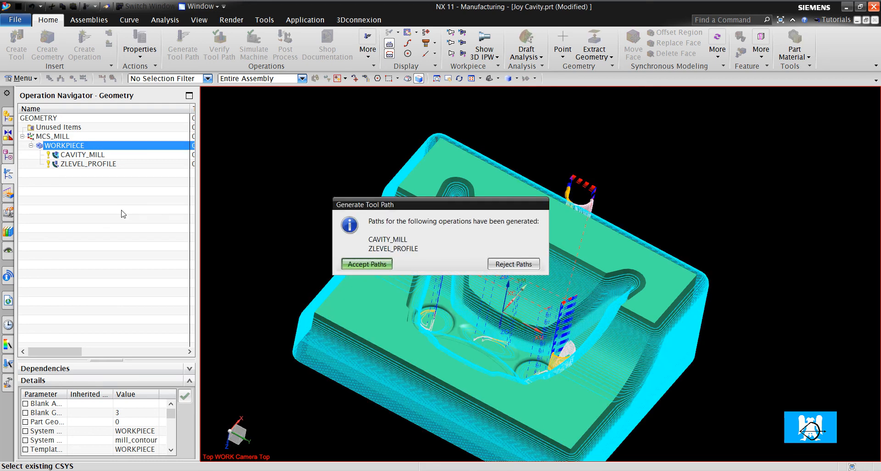
{"action": "left_click", "coordinate": [358, 268]}
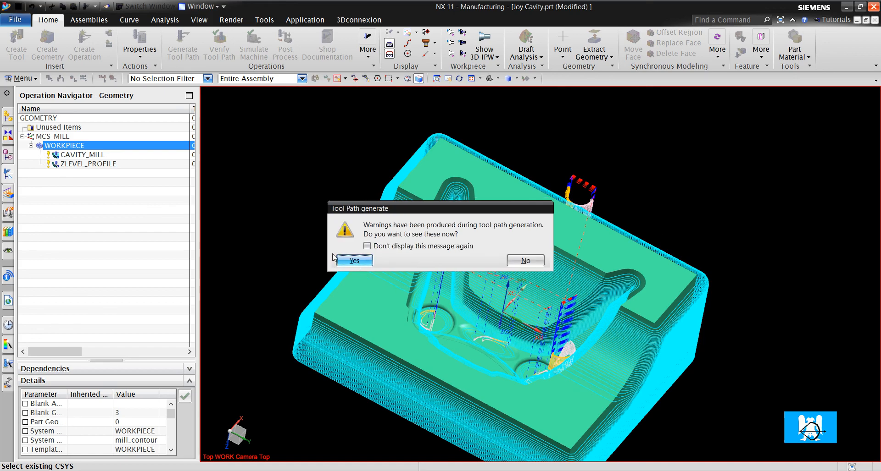
{"action": "left_click", "coordinate": [354, 261]}
{"action": "left_click", "coordinate": [874, 7]}
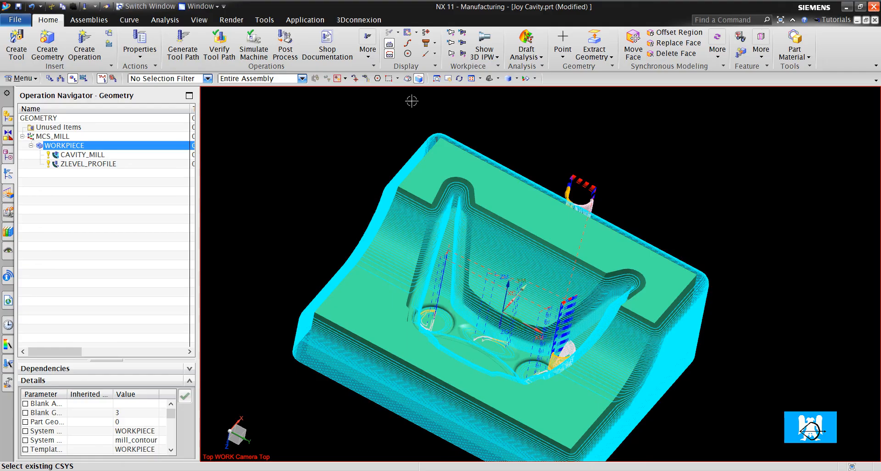
Limit the ZLEVEL_PROFILE cut area to the pocket's faces using the Tangent Faces rule and regenerate its tool path
{"action": "double_click", "coordinate": [64, 164]}
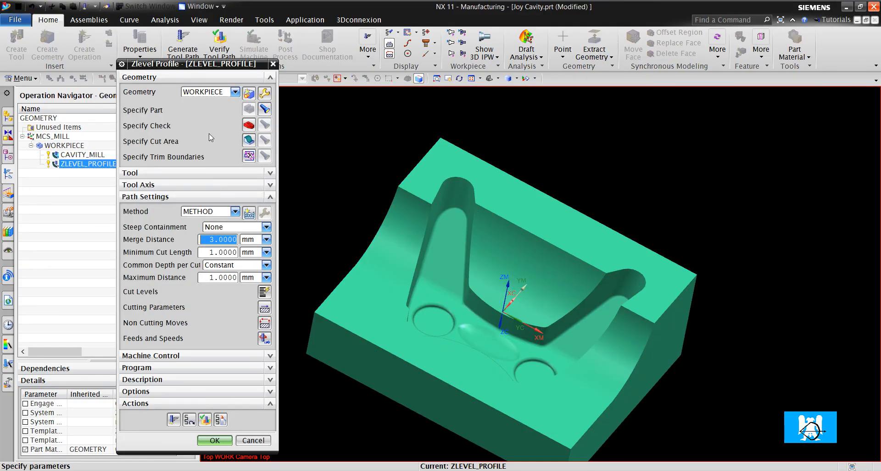
{"action": "left_click", "coordinate": [248, 141]}
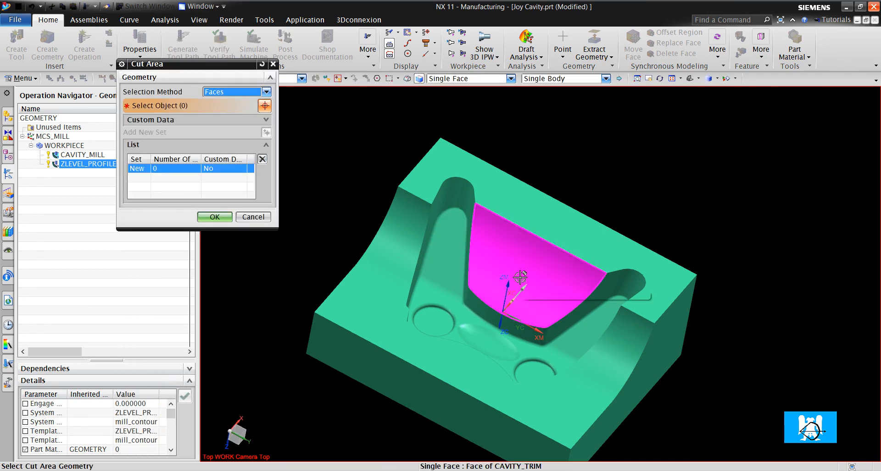
{"action": "left_click", "coordinate": [444, 251]}
{"action": "left_click", "coordinate": [468, 78]}
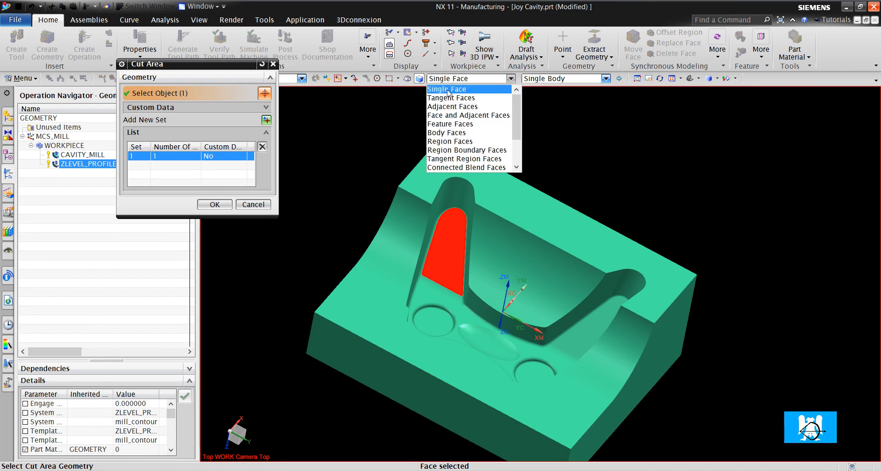
{"action": "left_click", "coordinate": [452, 87]}
{"action": "left_click", "coordinate": [427, 303]}
{"action": "left_click", "coordinate": [215, 204]}
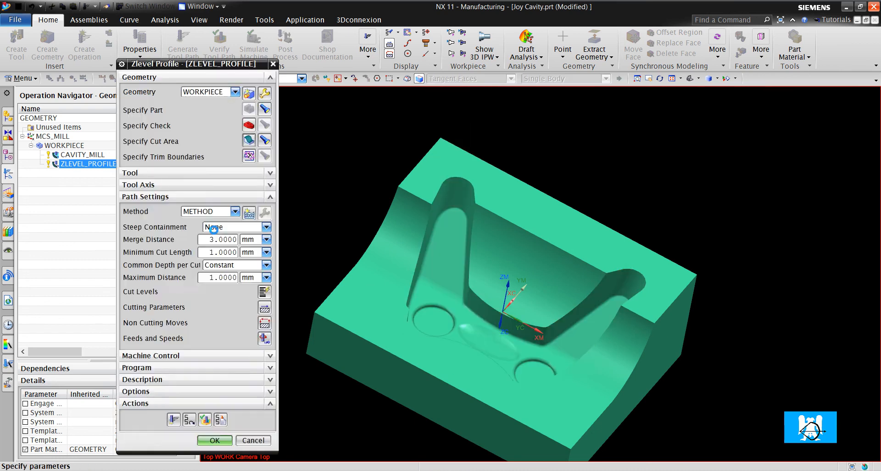
{"action": "left_click", "coordinate": [173, 418]}
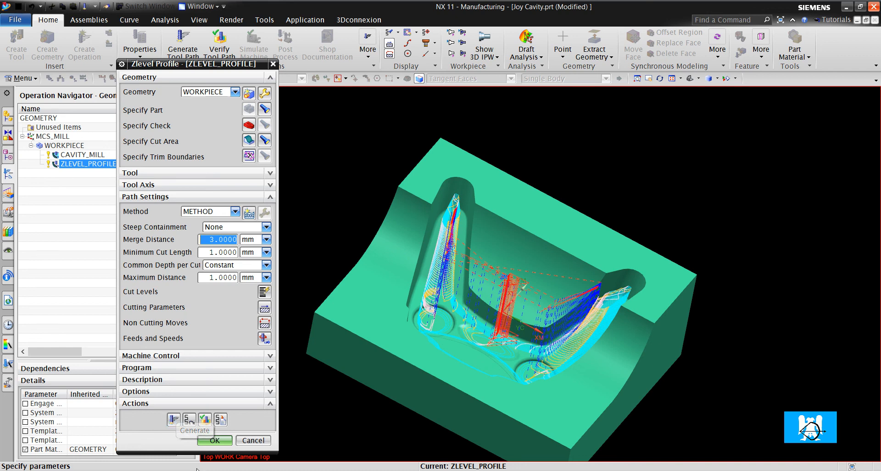
{"action": "left_click", "coordinate": [213, 441]}
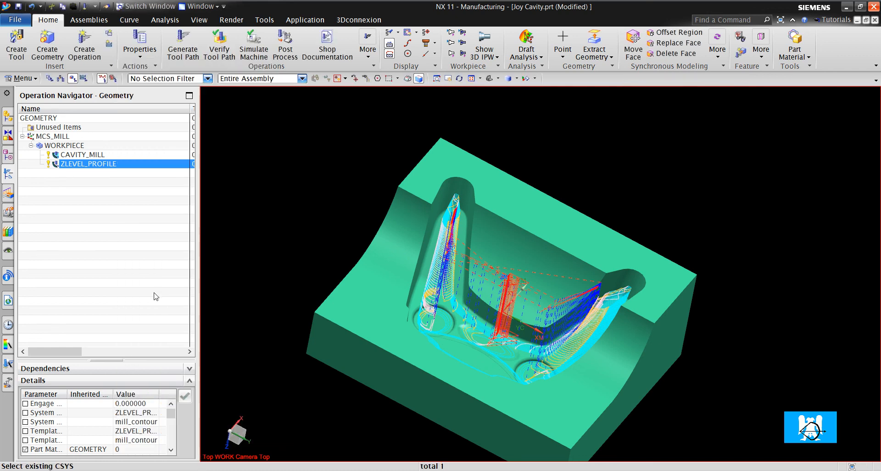
Compare the CAVITY_MILL and ZLEVEL_PROFILE tool paths and examine the profile passes around the cavity pocket from several angles
{"action": "left_click", "coordinate": [91, 155]}
{"action": "left_click", "coordinate": [90, 164]}
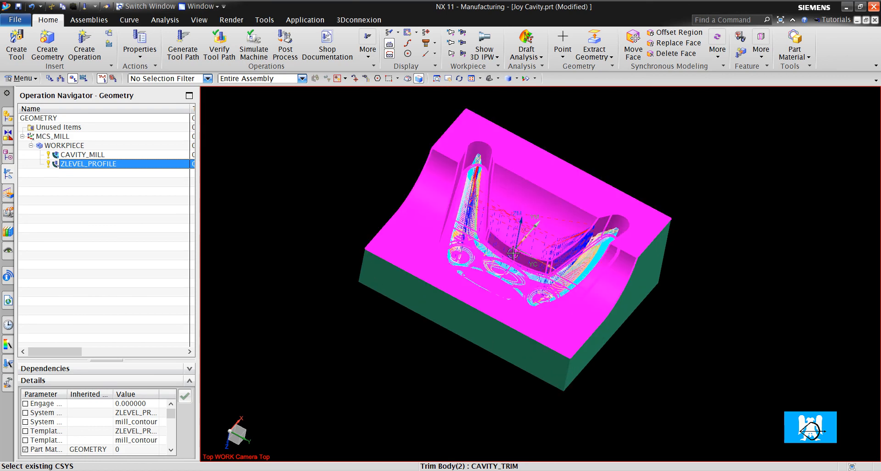
{"action": "scroll", "coordinate": [516, 244], "scroll_direction": "up", "scroll_amount": 3}
{"action": "scroll", "coordinate": [427, 281], "scroll_direction": "down", "scroll_amount": 2}
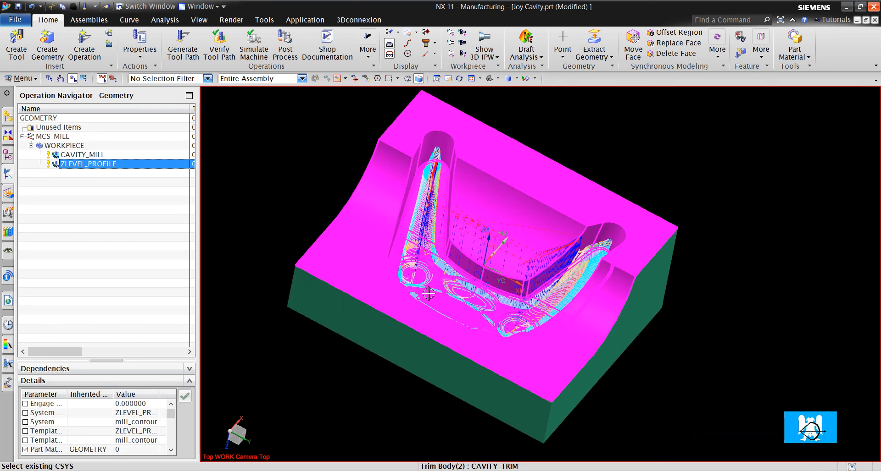
{"action": "middle_click_drag", "start_coordinate": [428, 294], "coordinate": [450, 289]}
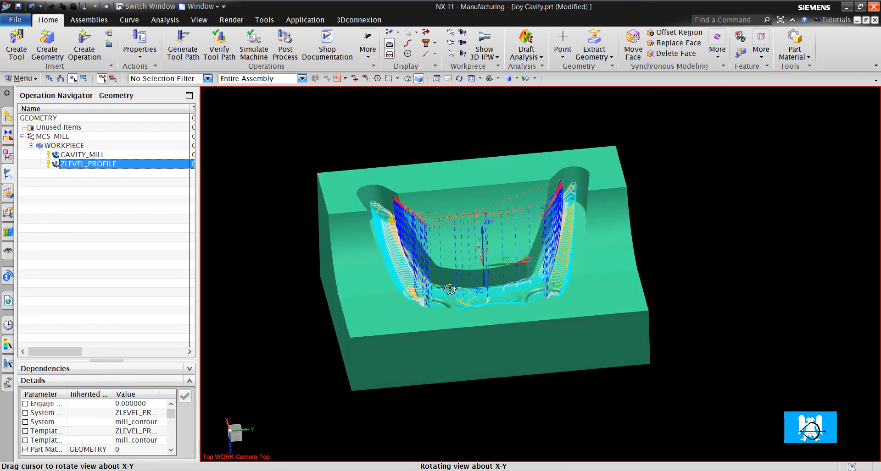
{"action": "scroll", "coordinate": [415, 316], "scroll_direction": "up", "scroll_amount": 4}
{"action": "scroll", "coordinate": [407, 239], "scroll_direction": "down", "scroll_amount": 3}
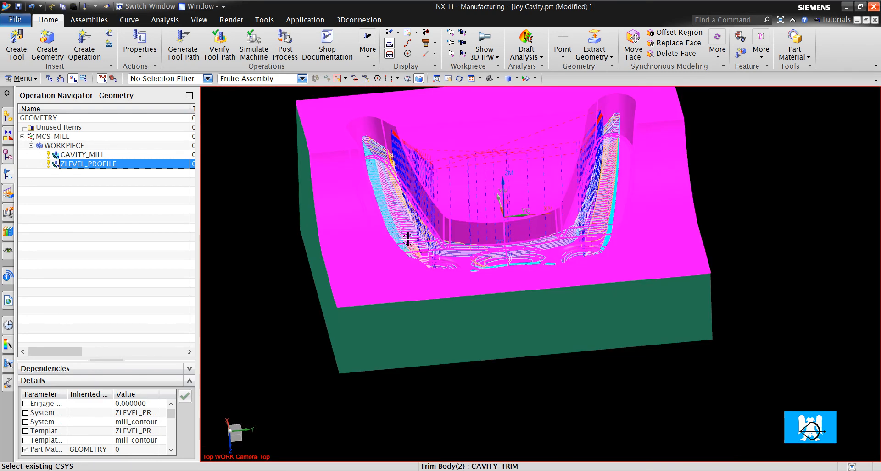